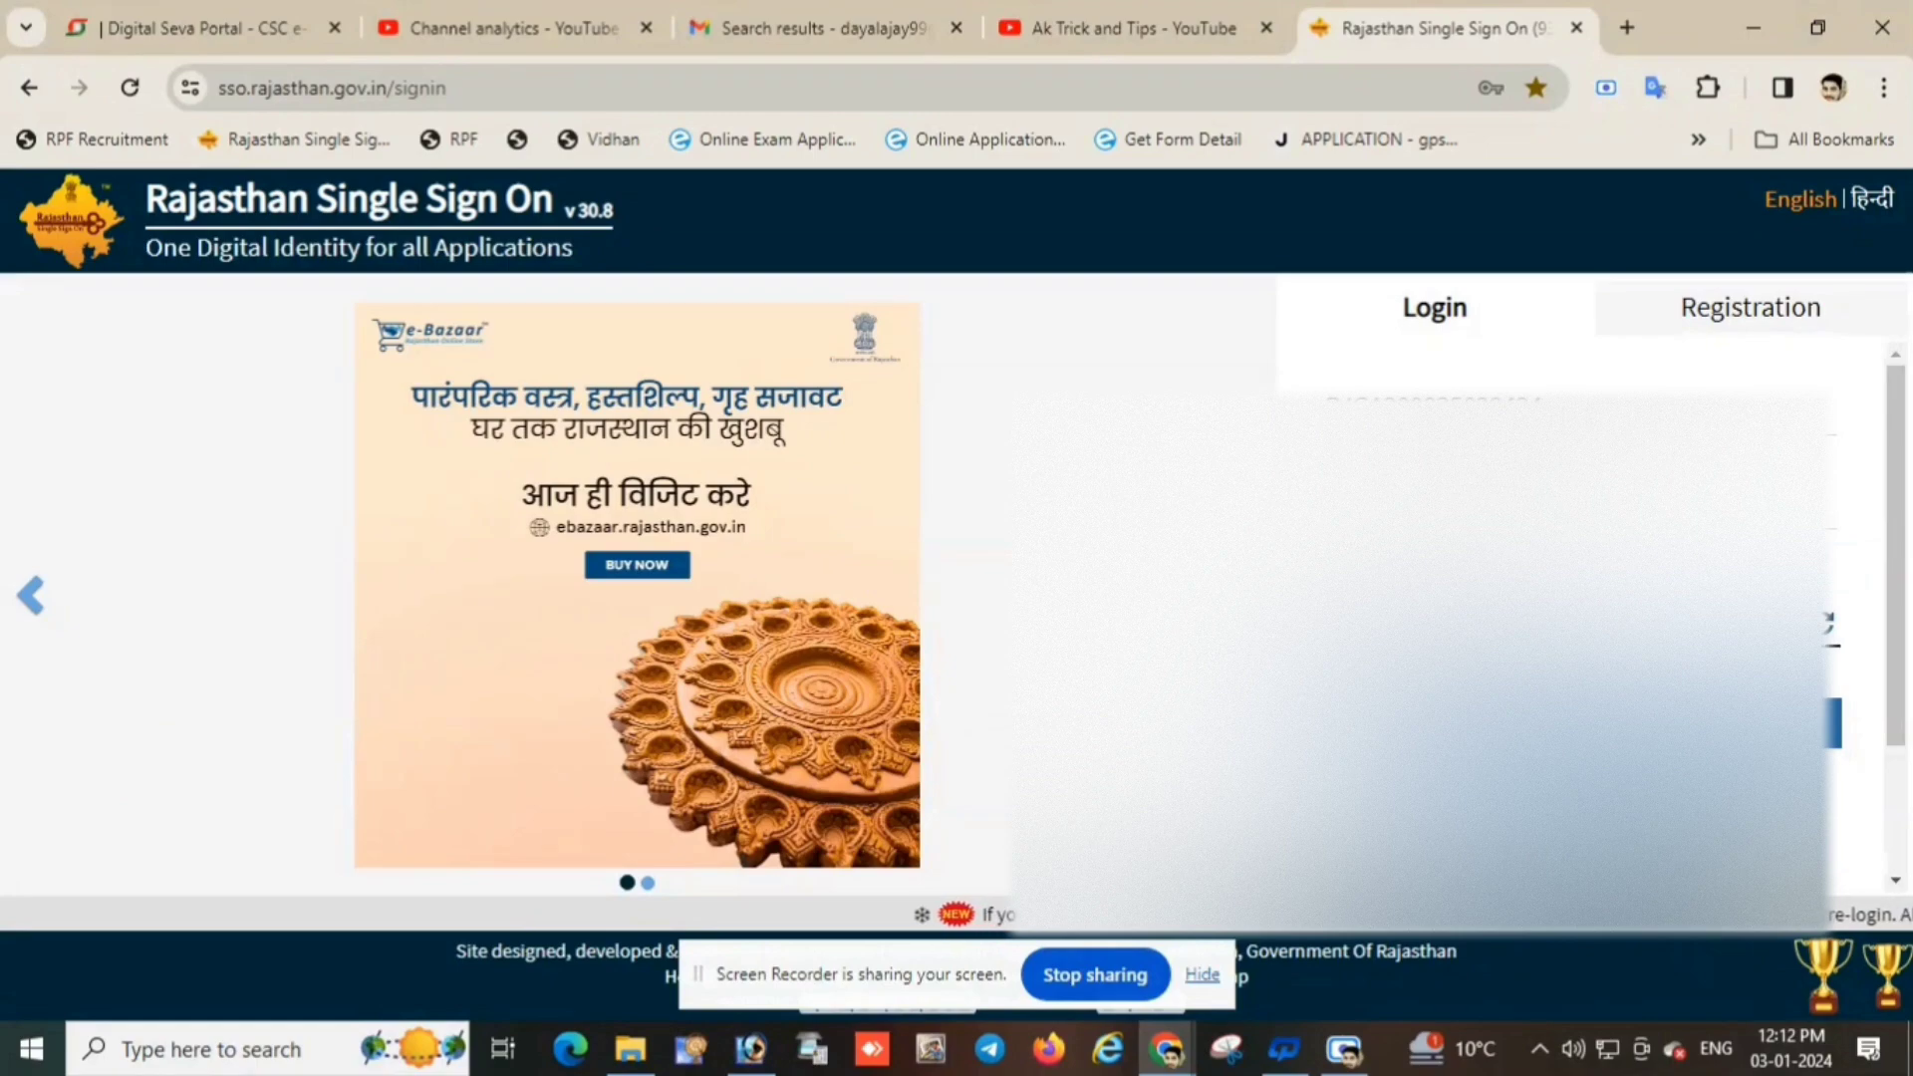
Log in to Rajasthan SSO, list all active apps and search for 'ipr'.
key("Return")
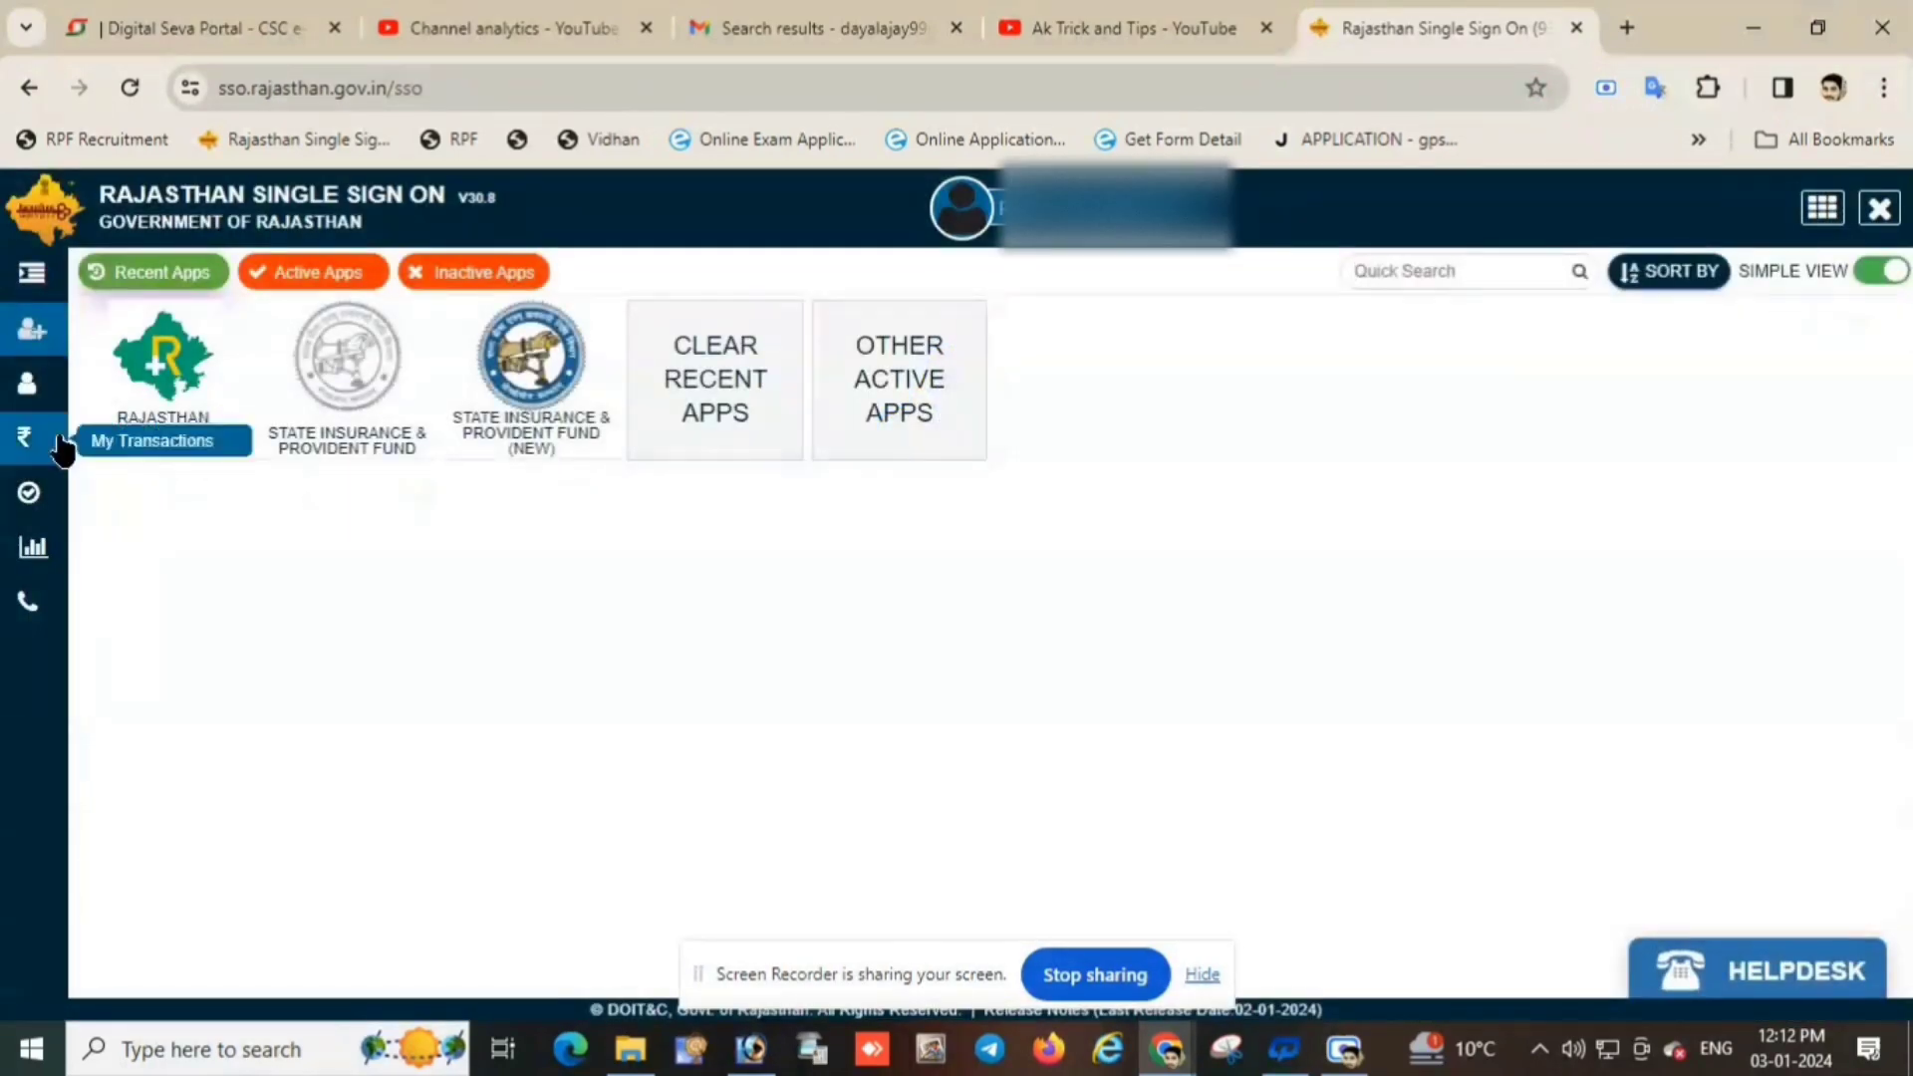
left_click(825, 408)
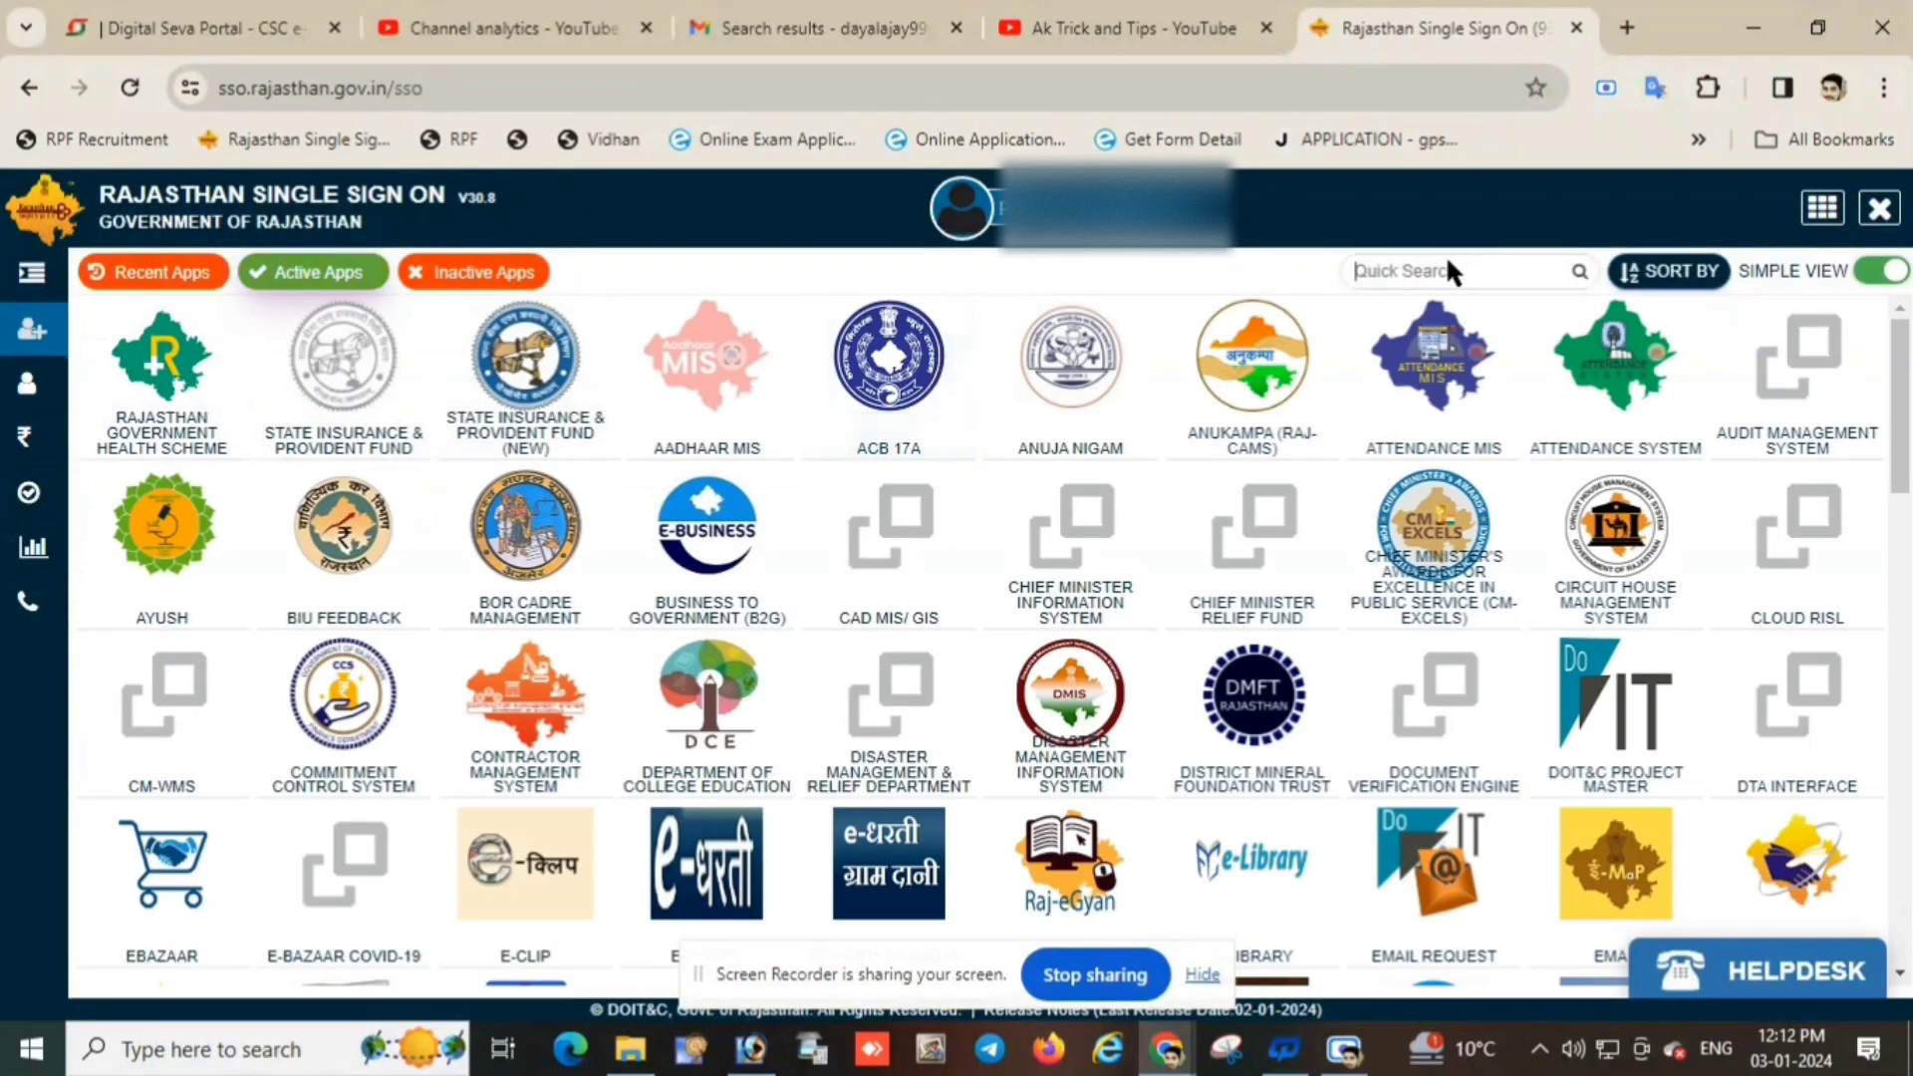
type("ip")
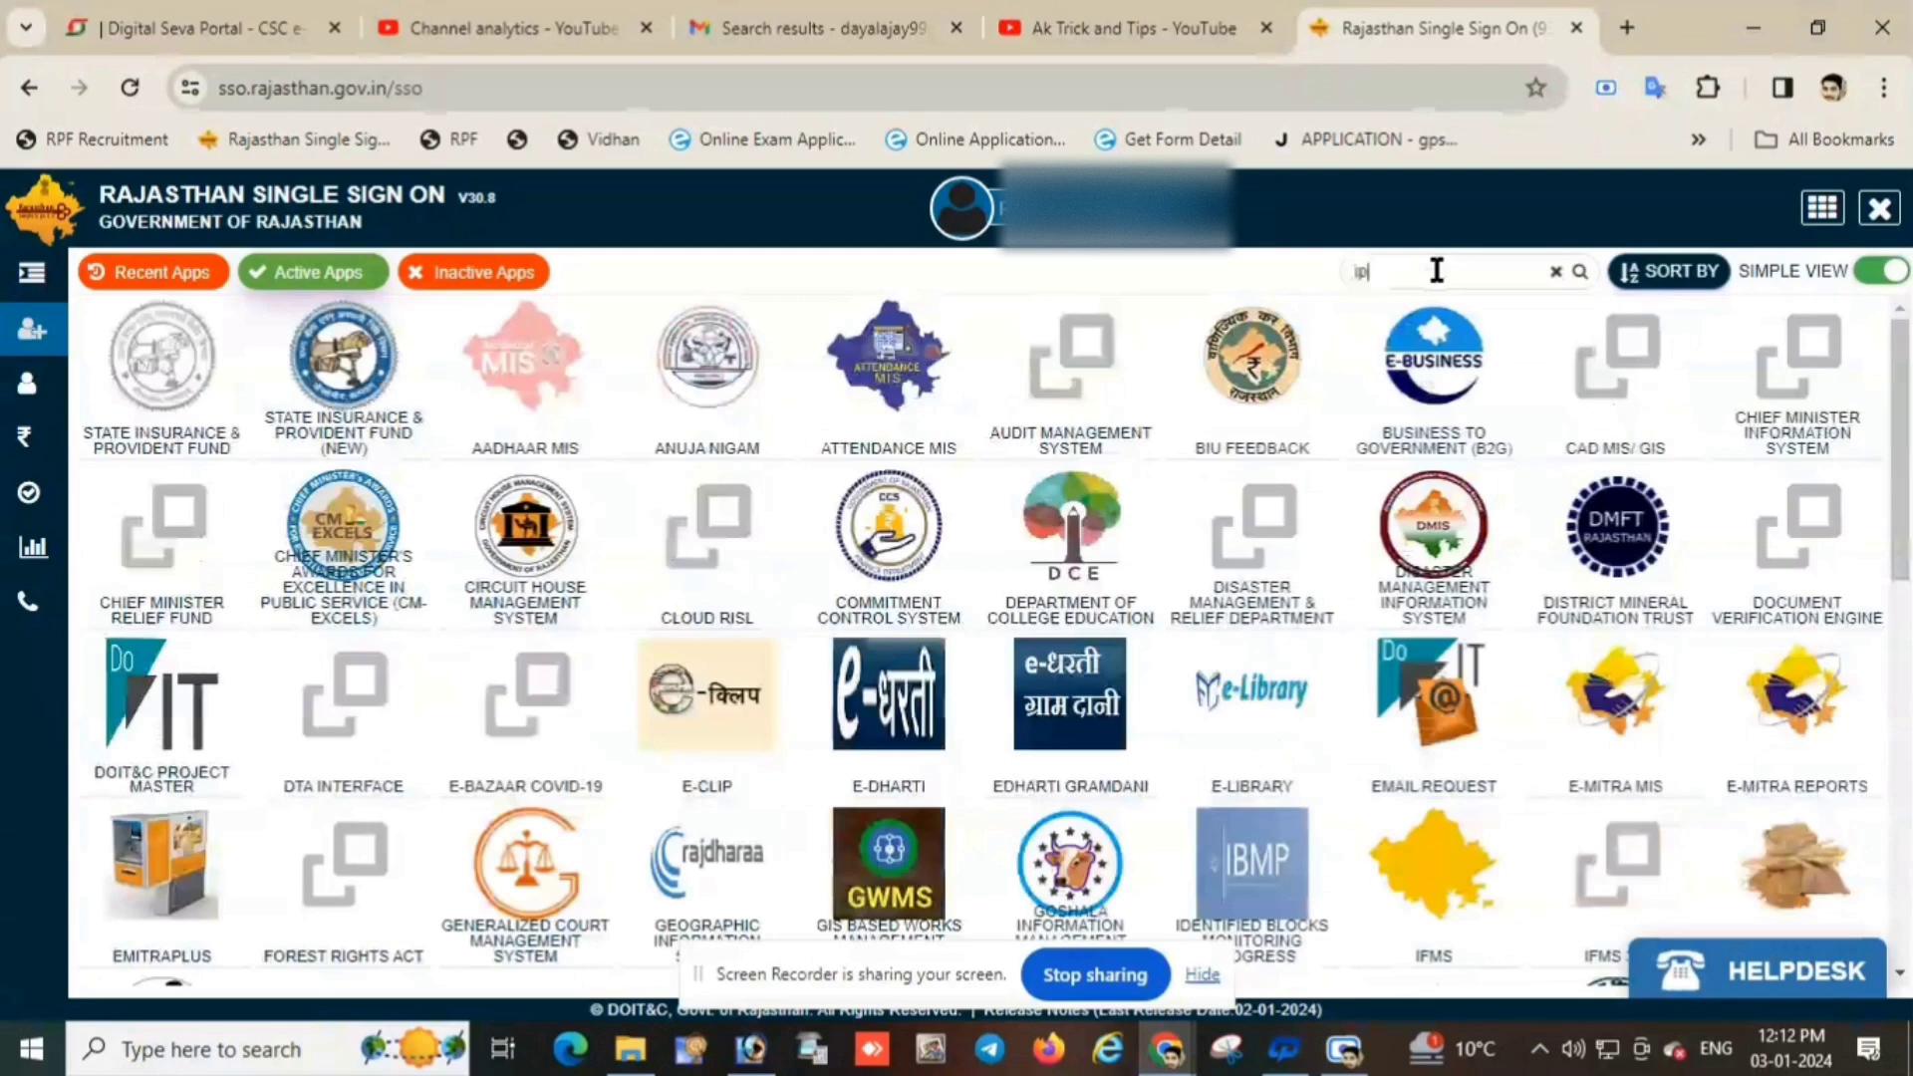
type("r")
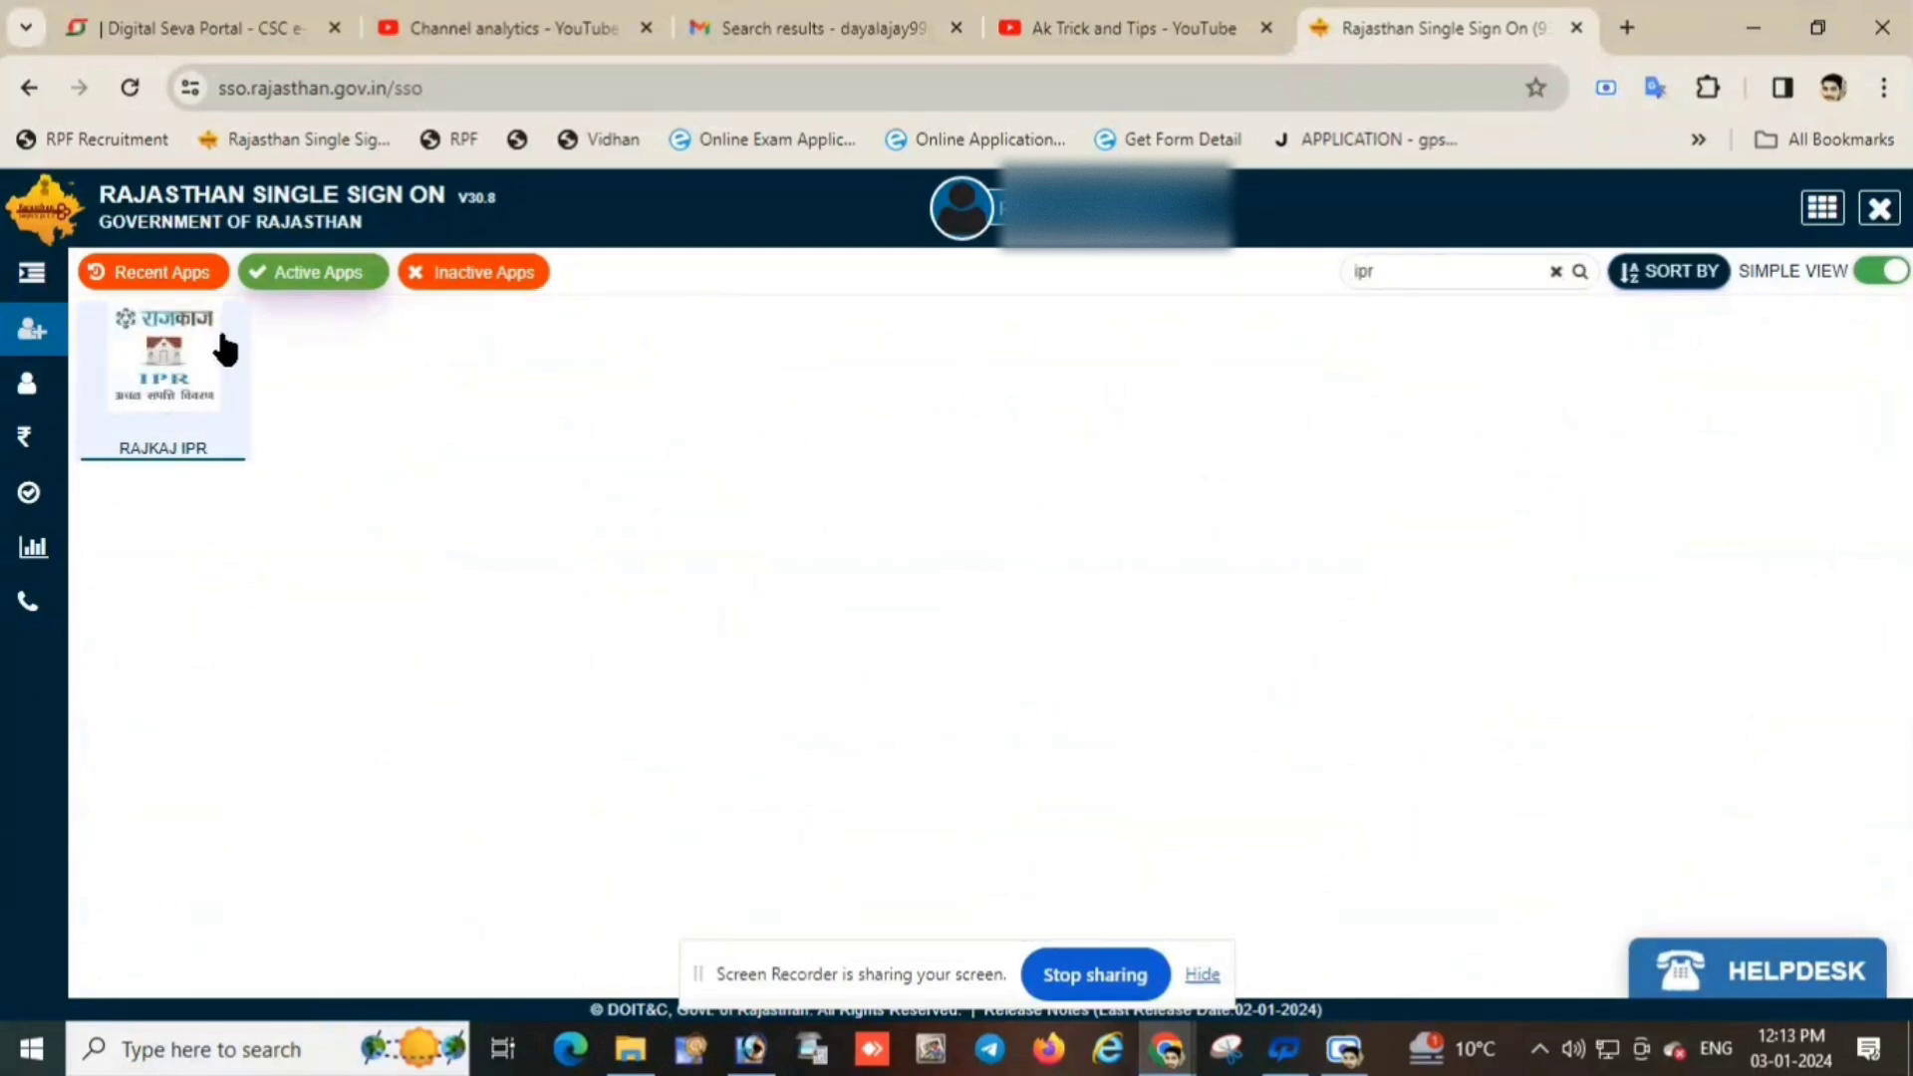
Open the RAJKAJ IPR employee profile and change Basic Pay from 47900 to 49300.
left_click(159, 361)
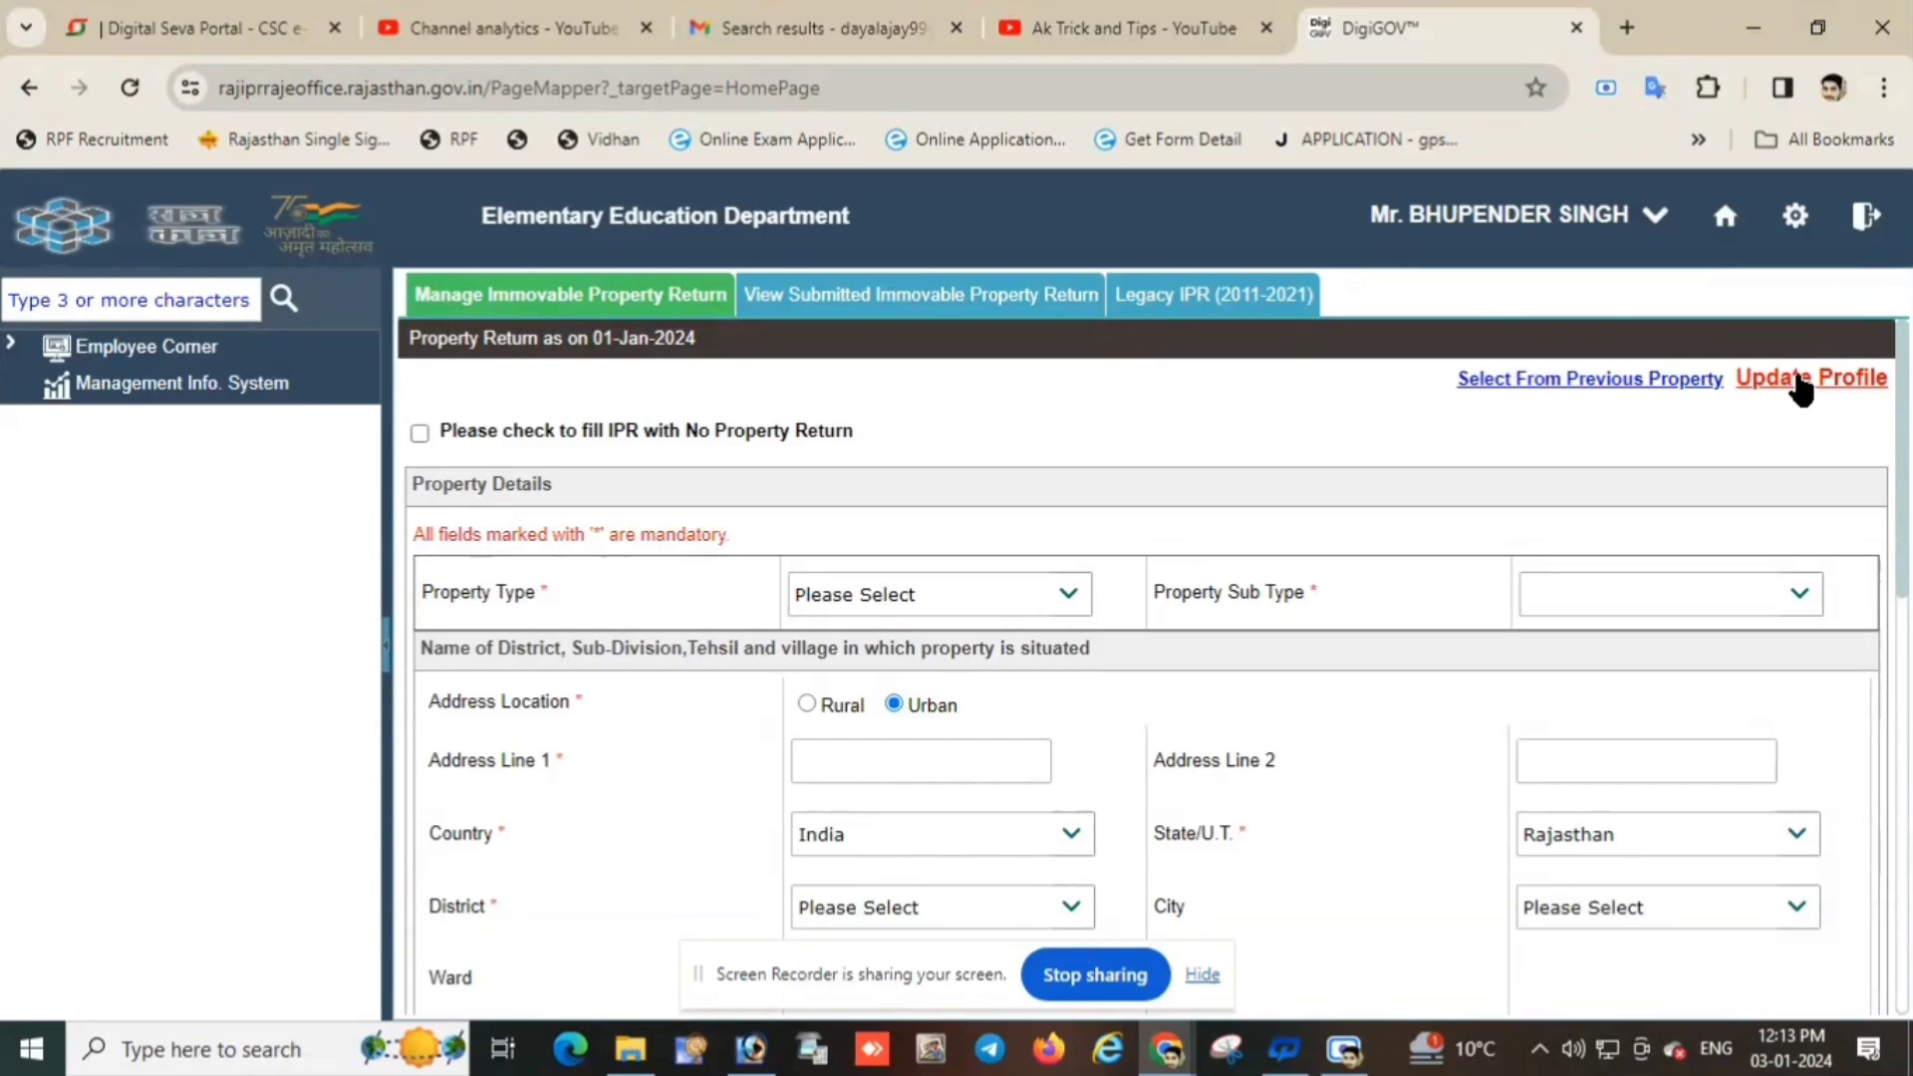
left_click(1800, 384)
scroll(1166, 633, "down", 7)
left_click_drag(586, 821, 347, 826)
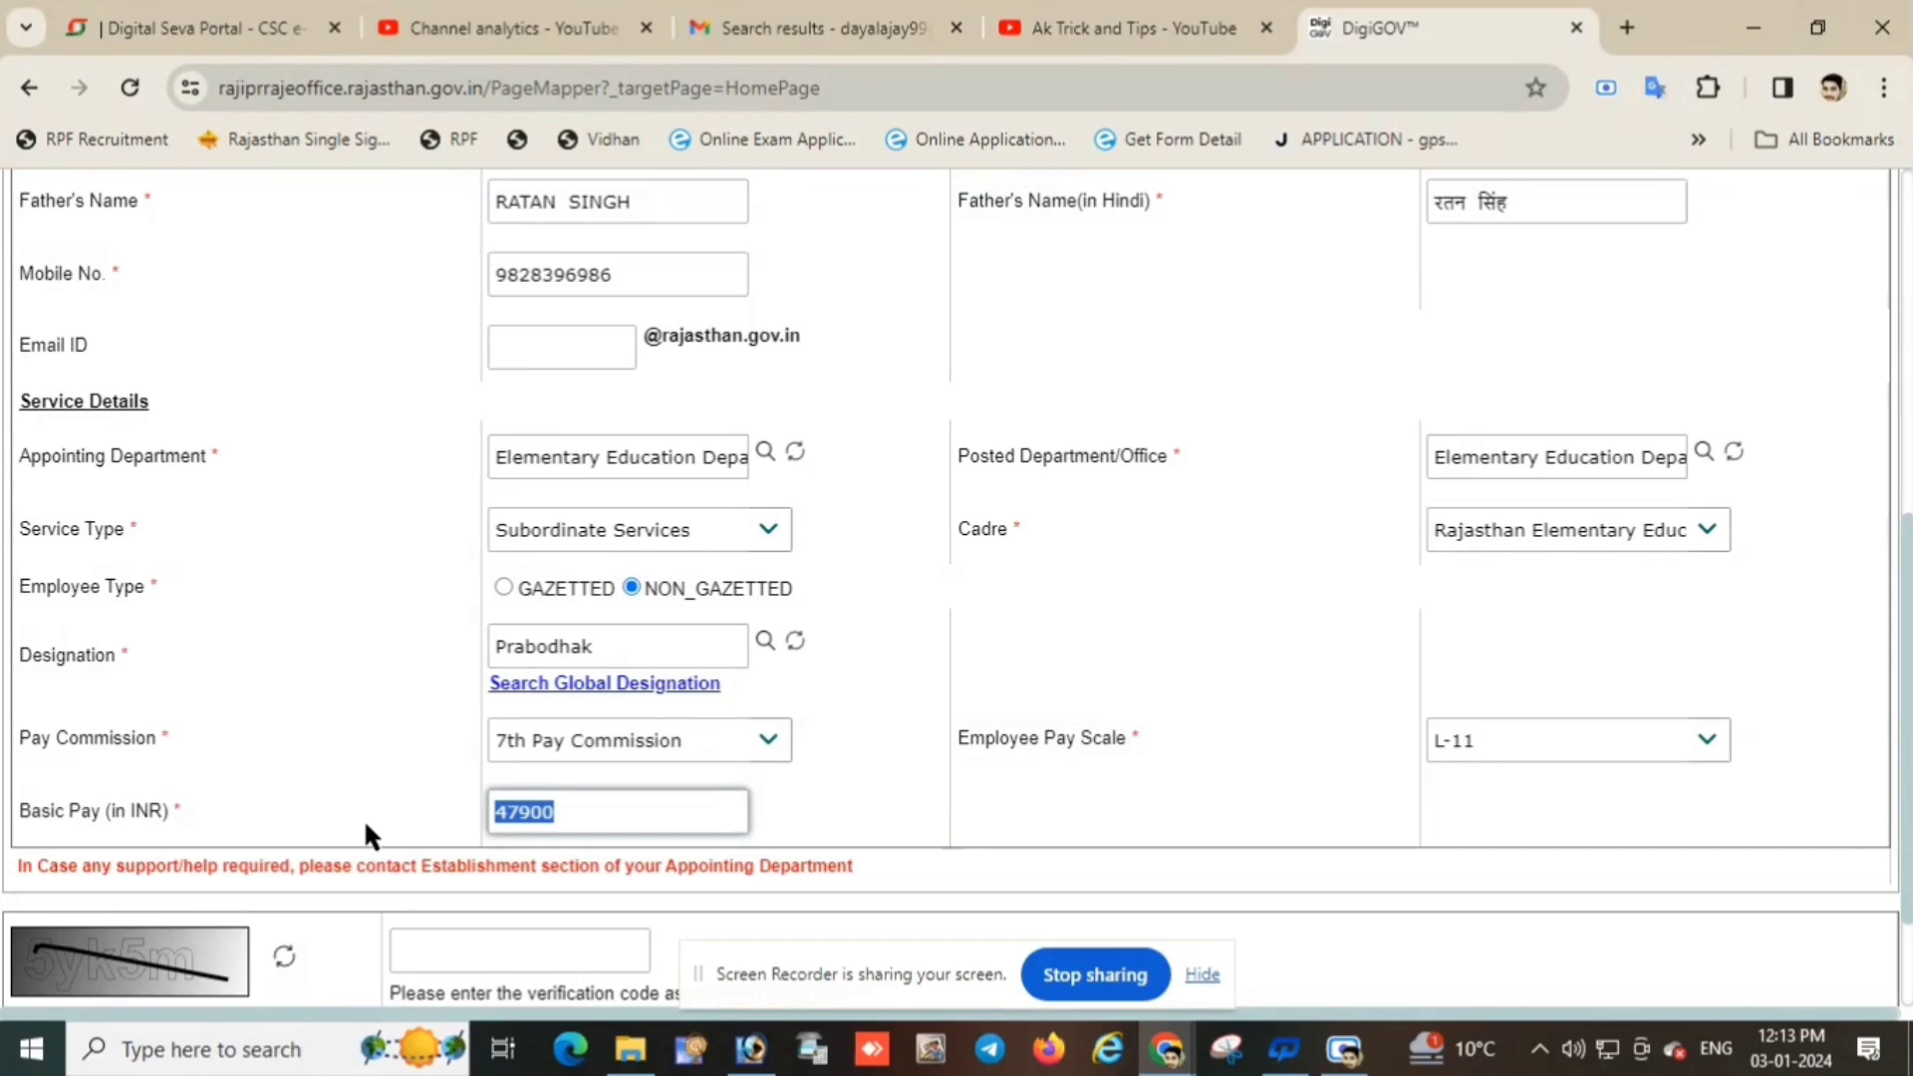
key("super+r")
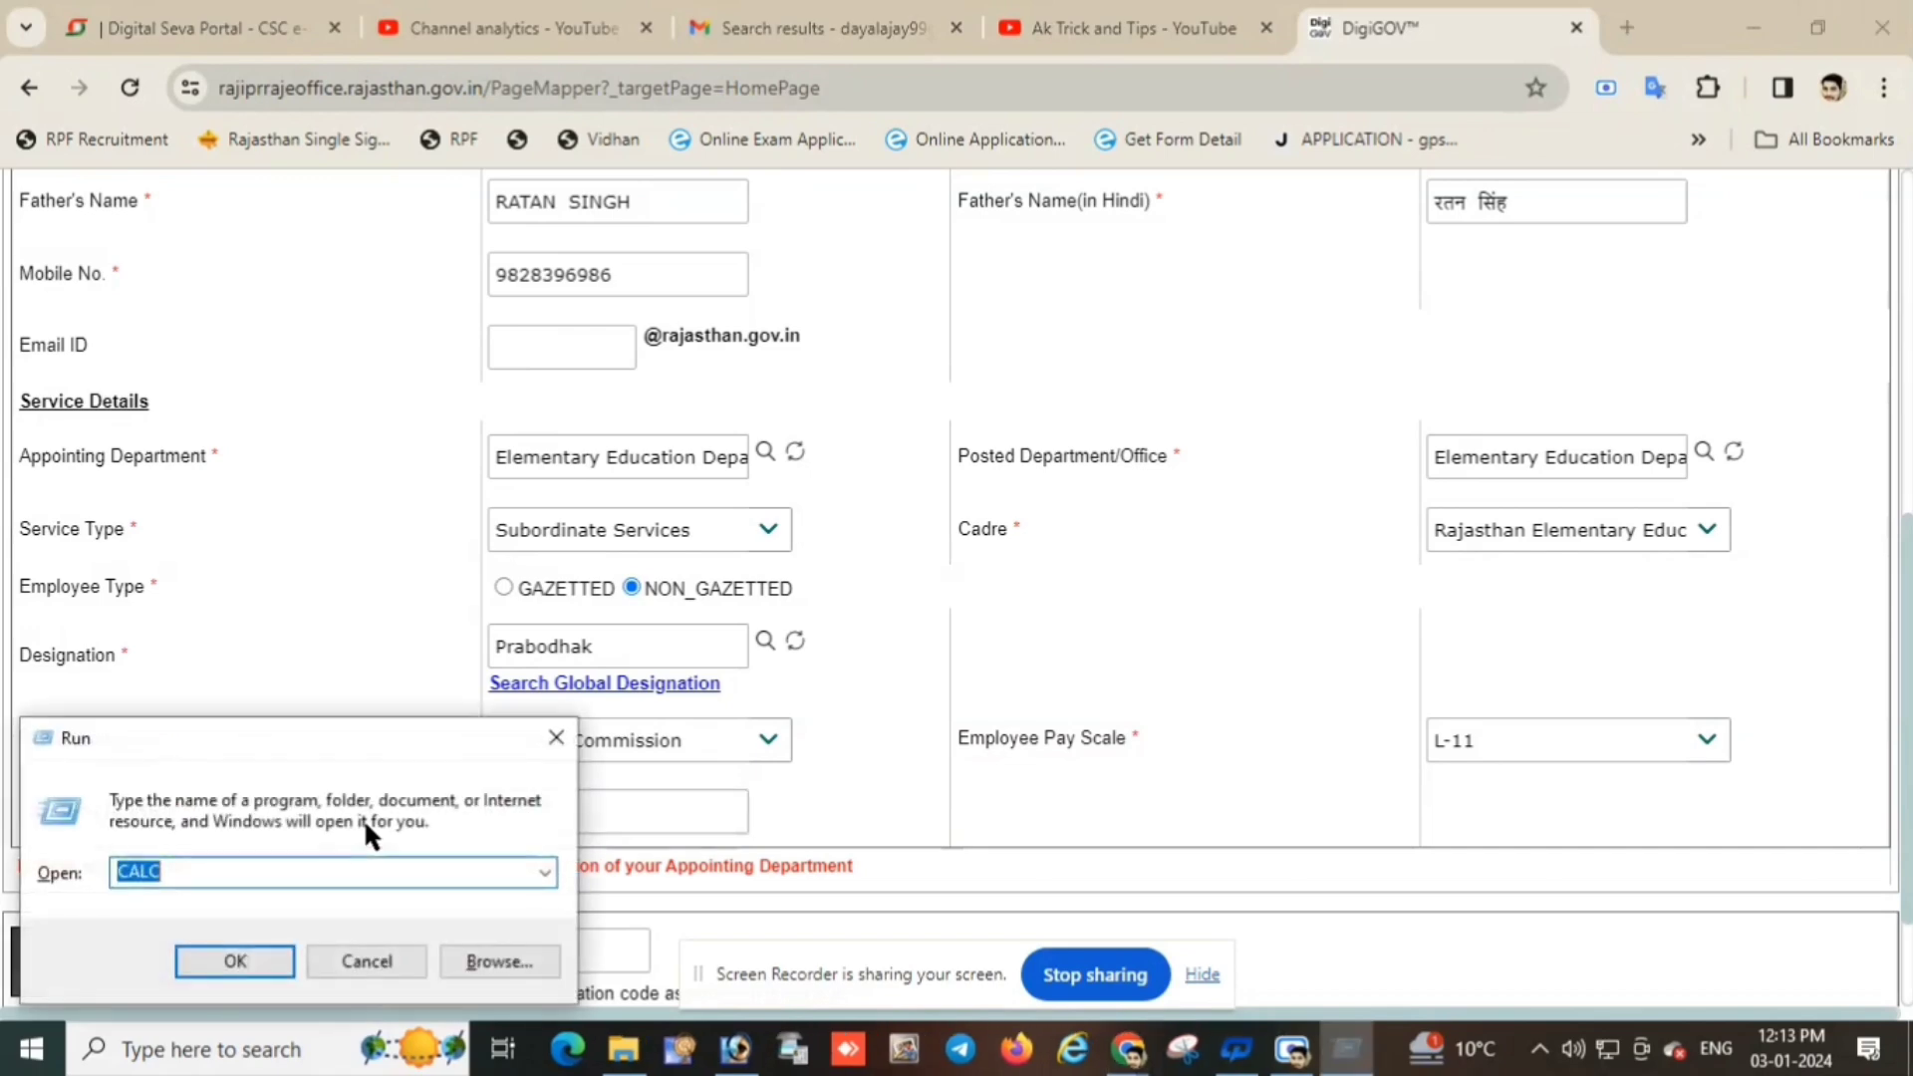
key("Return")
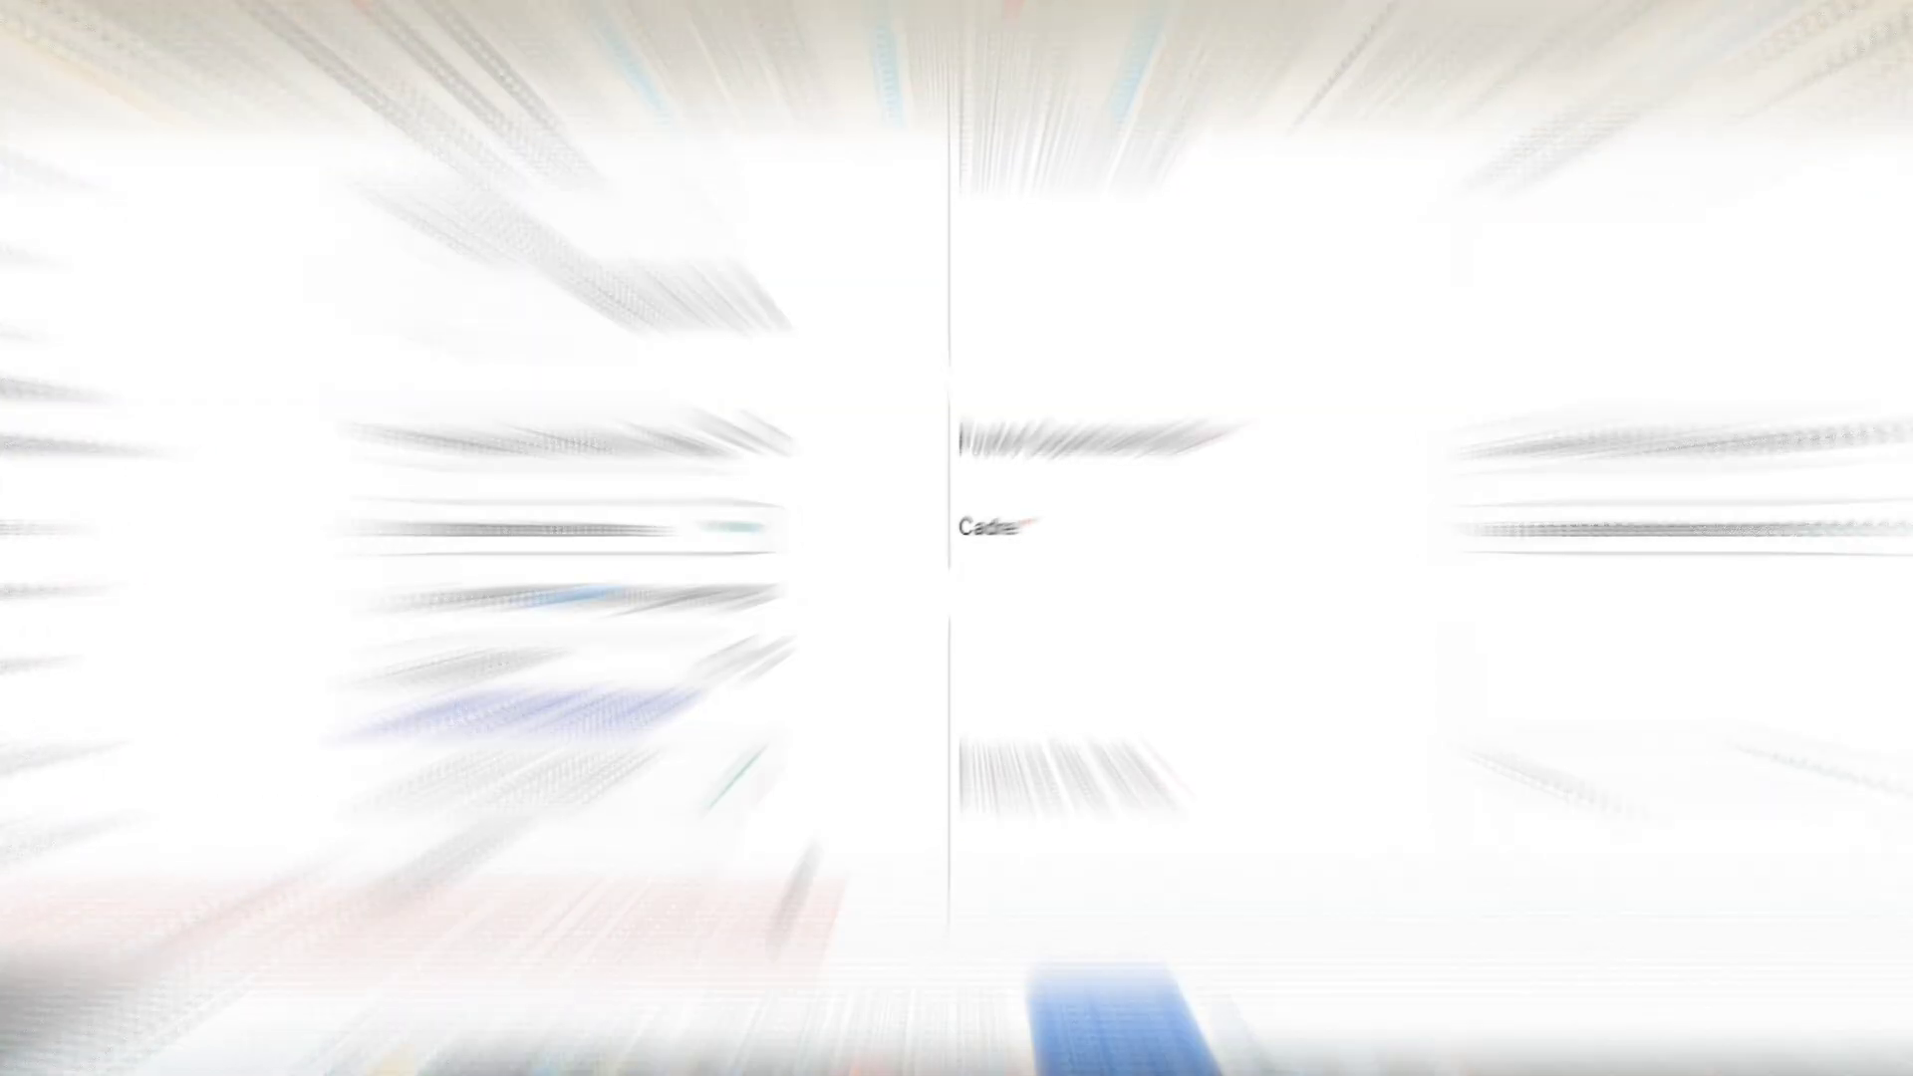
type("49300")
Enter the verification code, accept the declaration and save the profile.
scroll(654, 818, "down", 2)
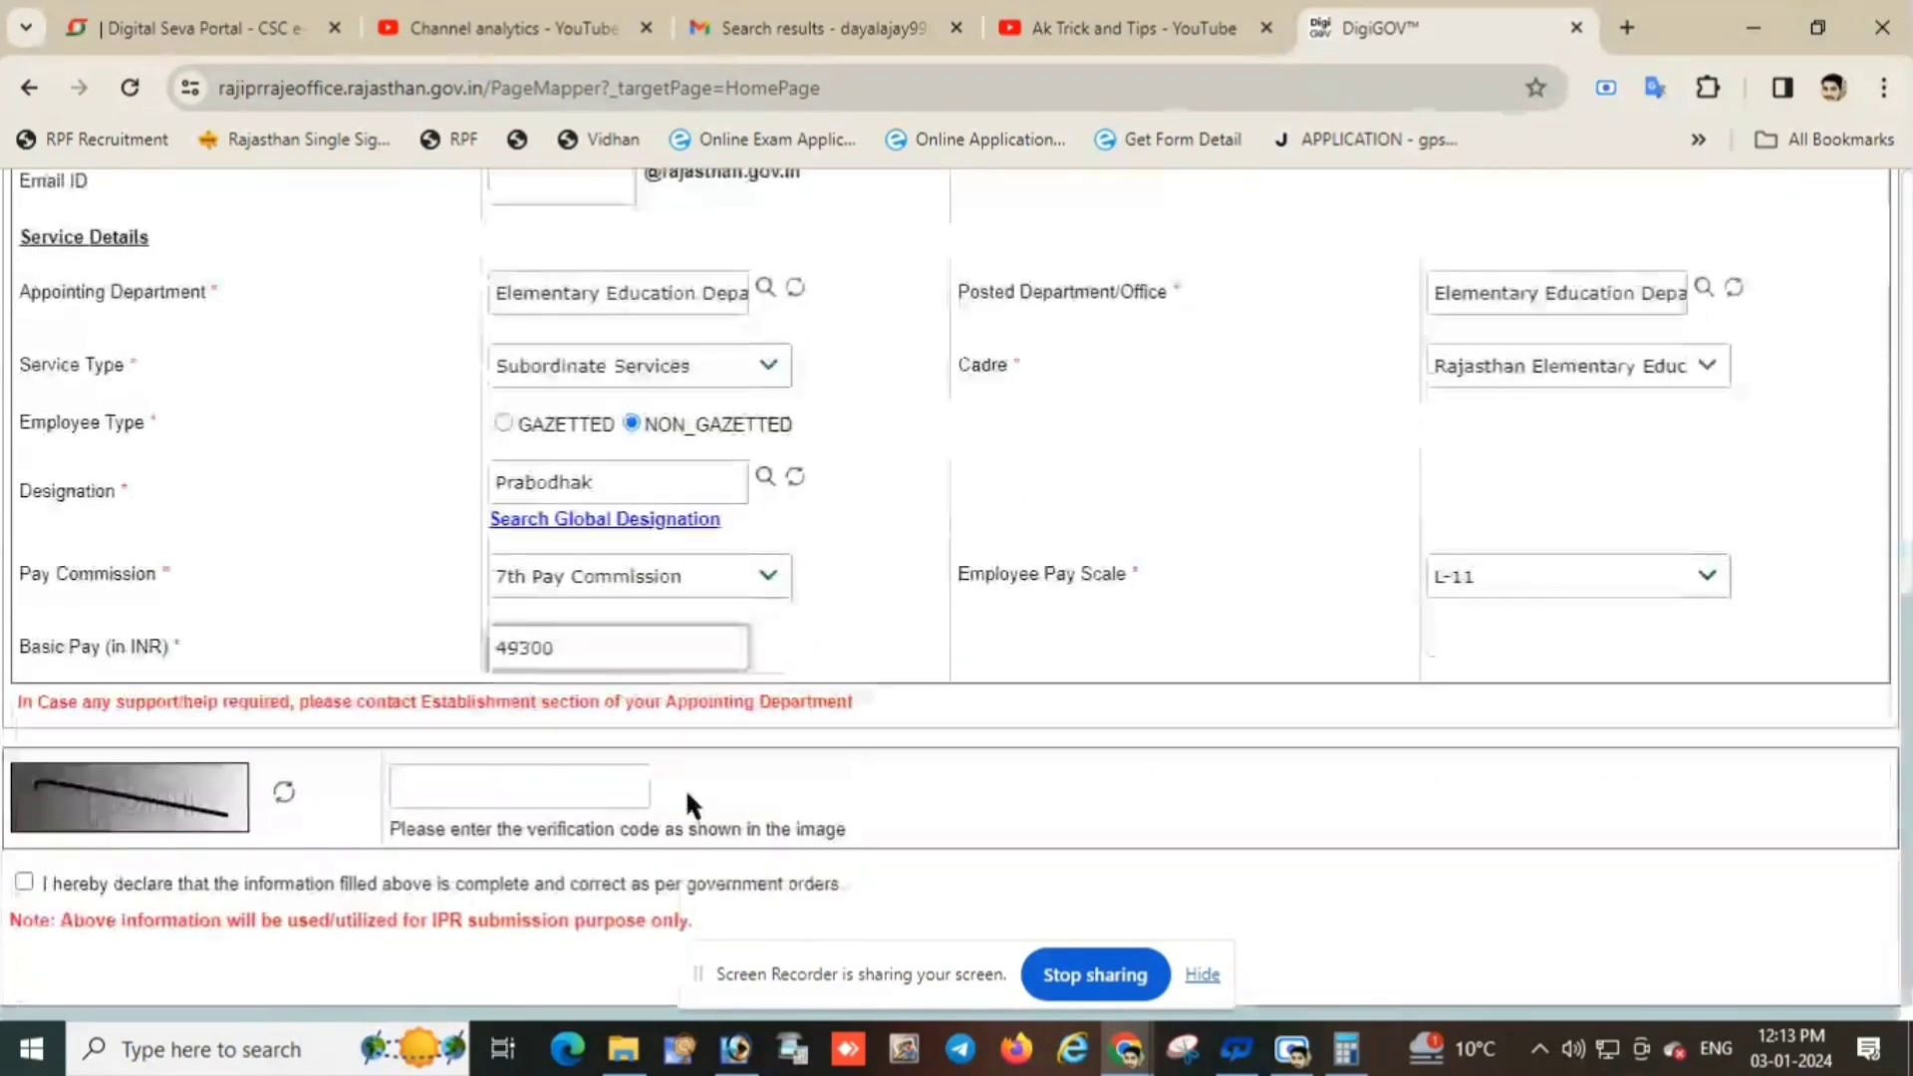
left_click(548, 797)
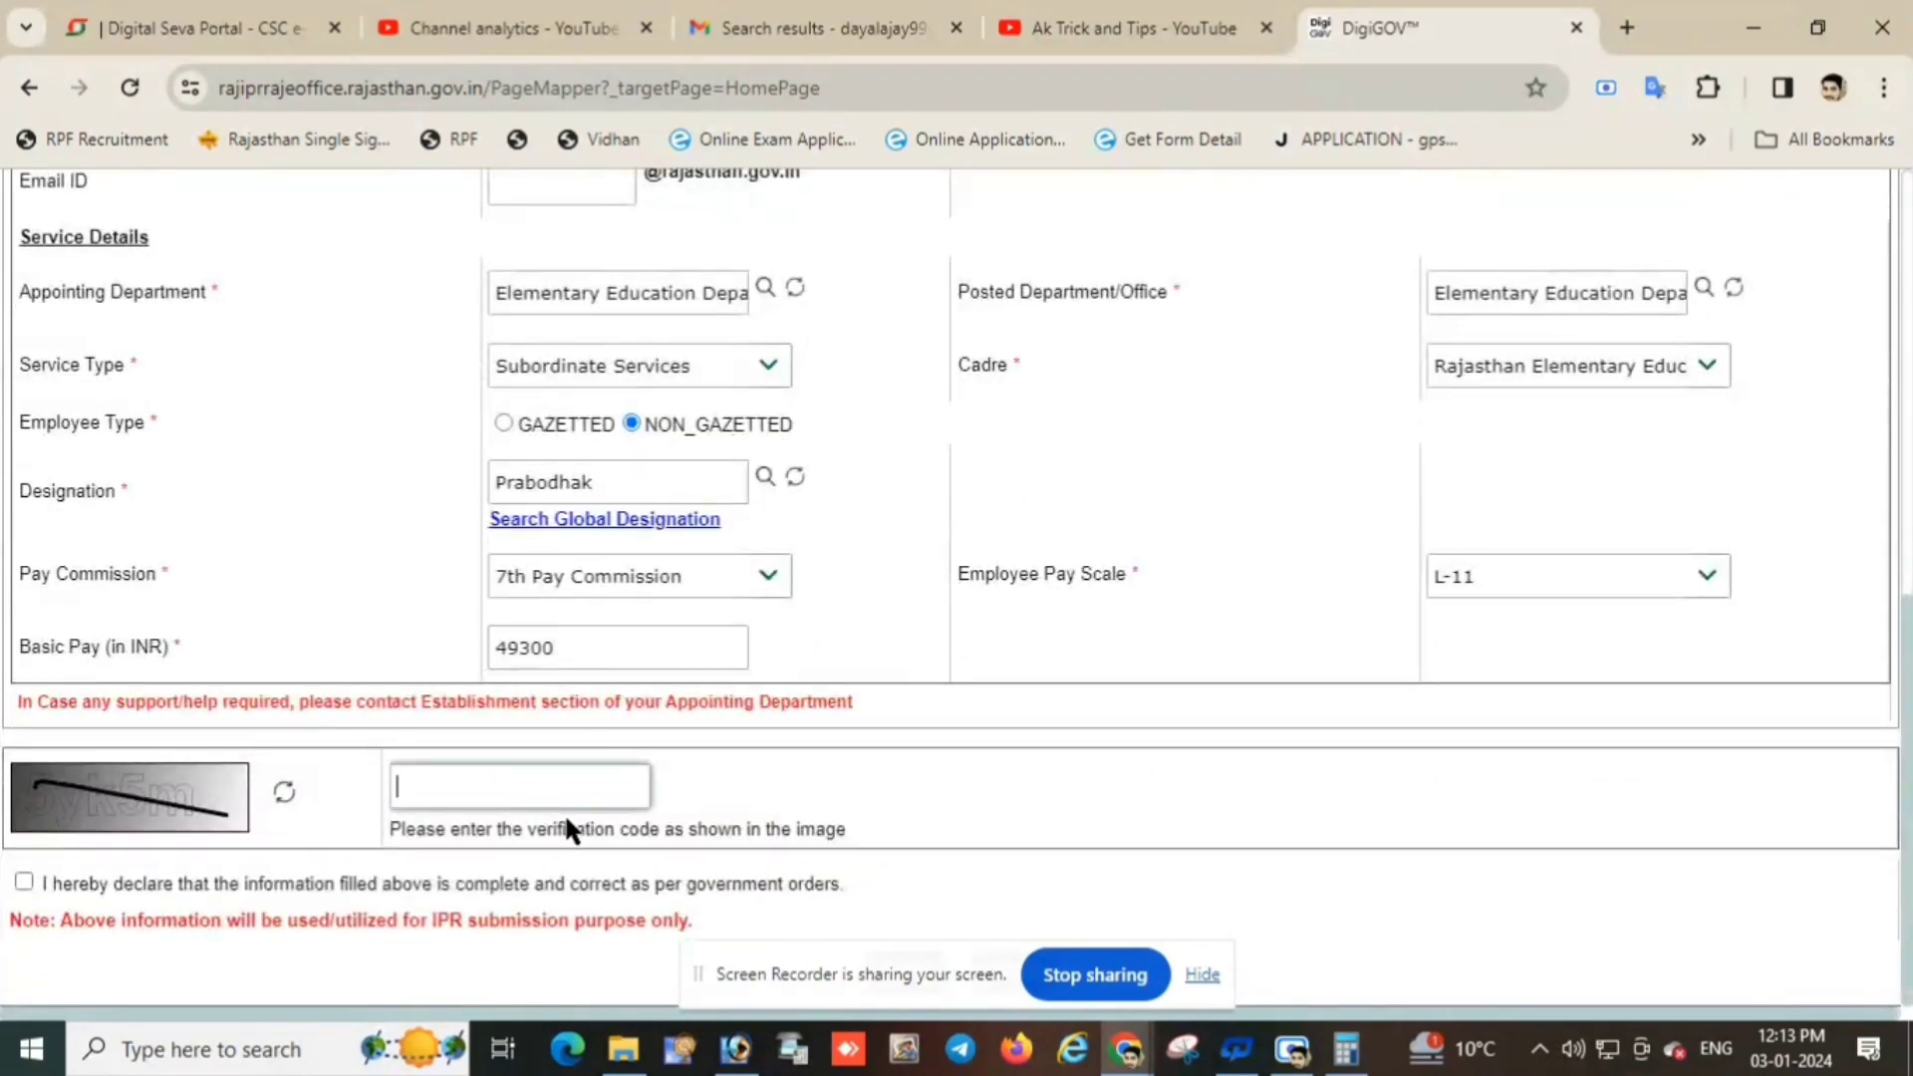
type("5yk5m")
left_click(25, 880)
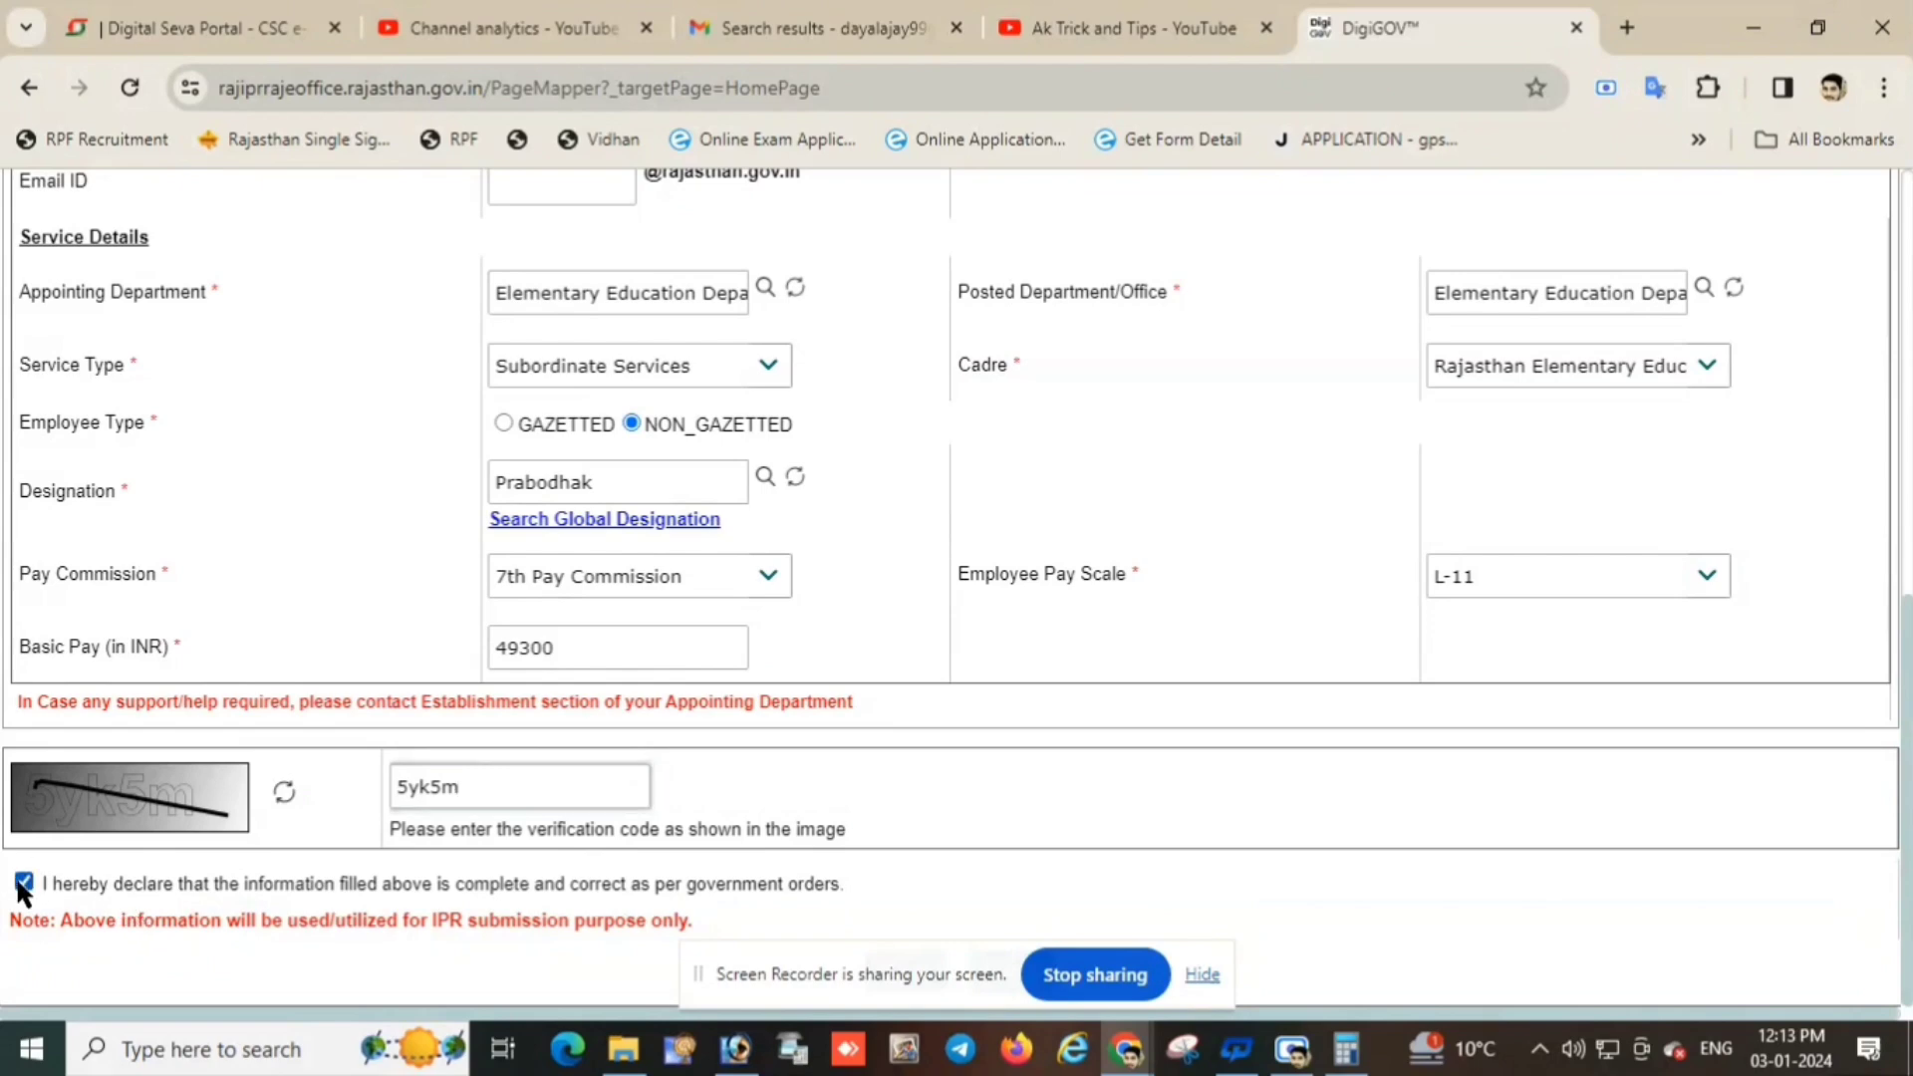
left_click(1201, 974)
left_click(910, 973)
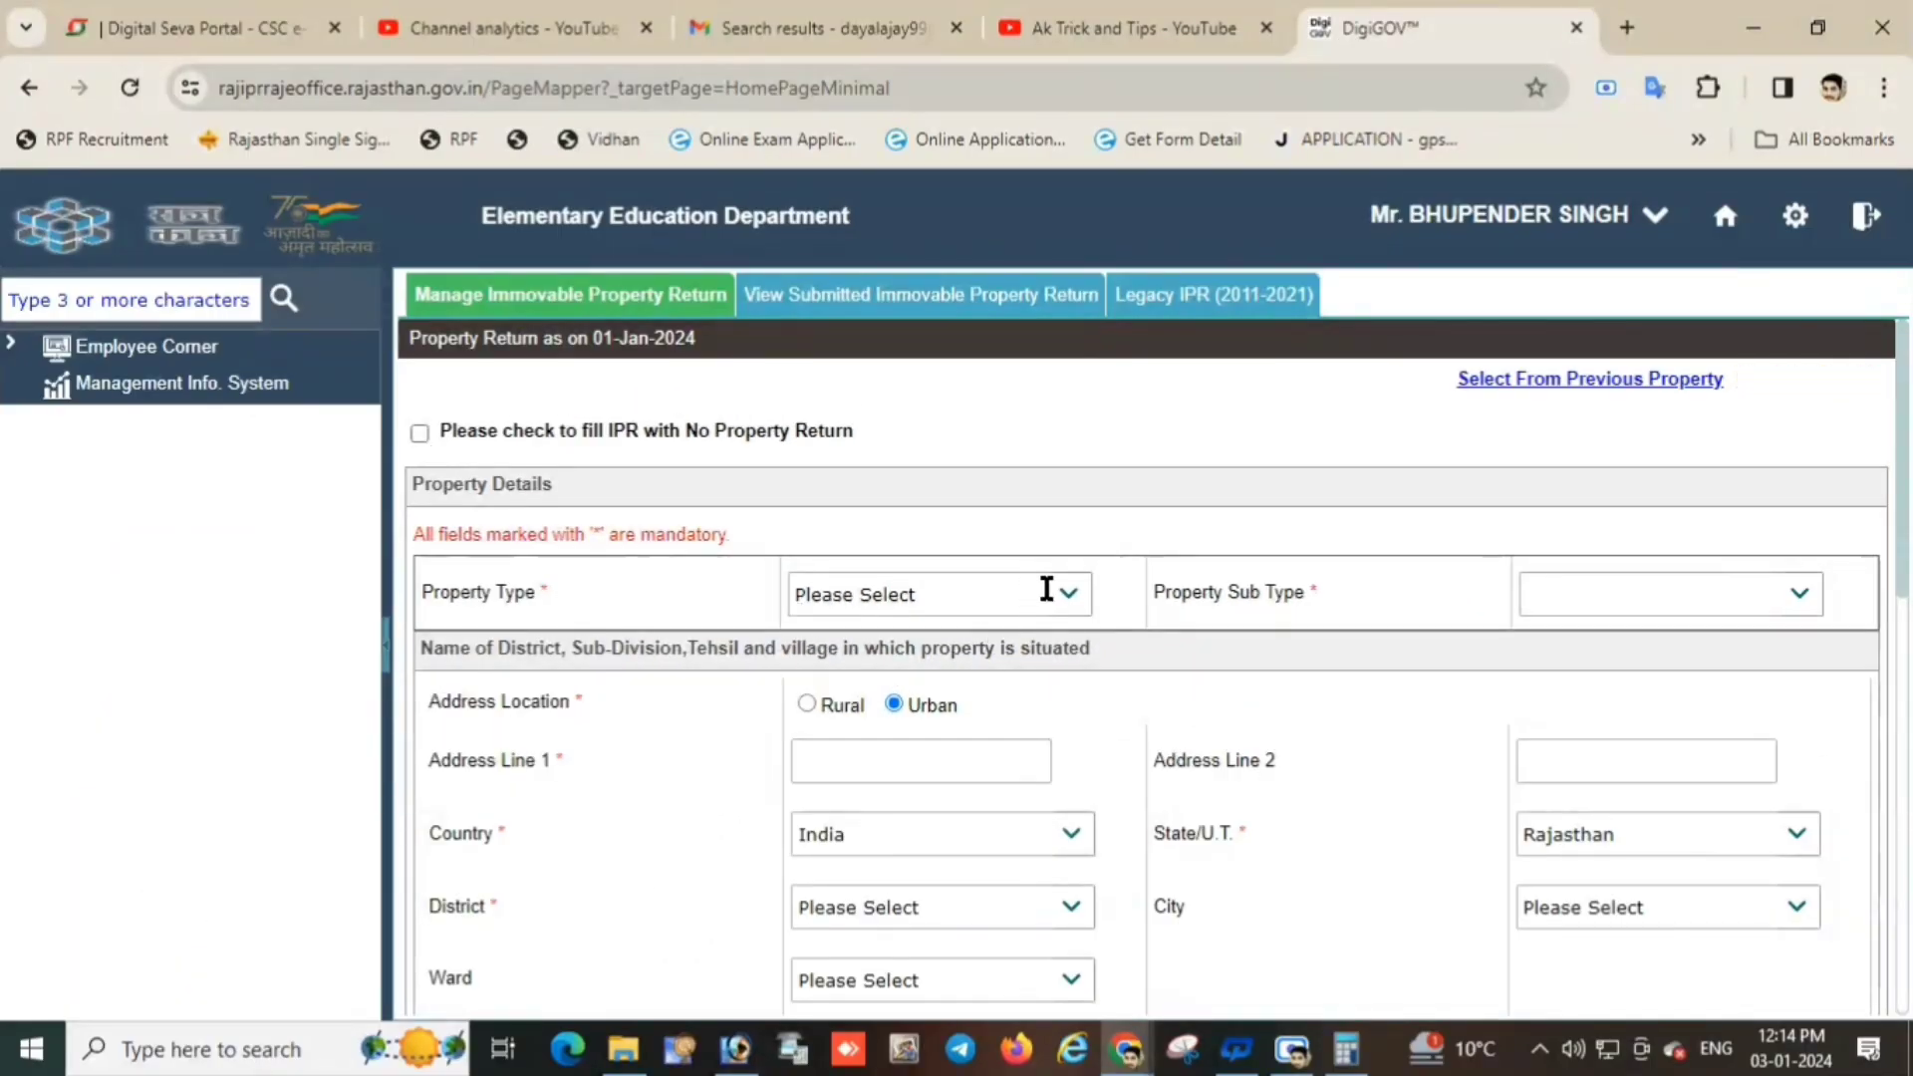
scroll(1156, 583, "down", 3)
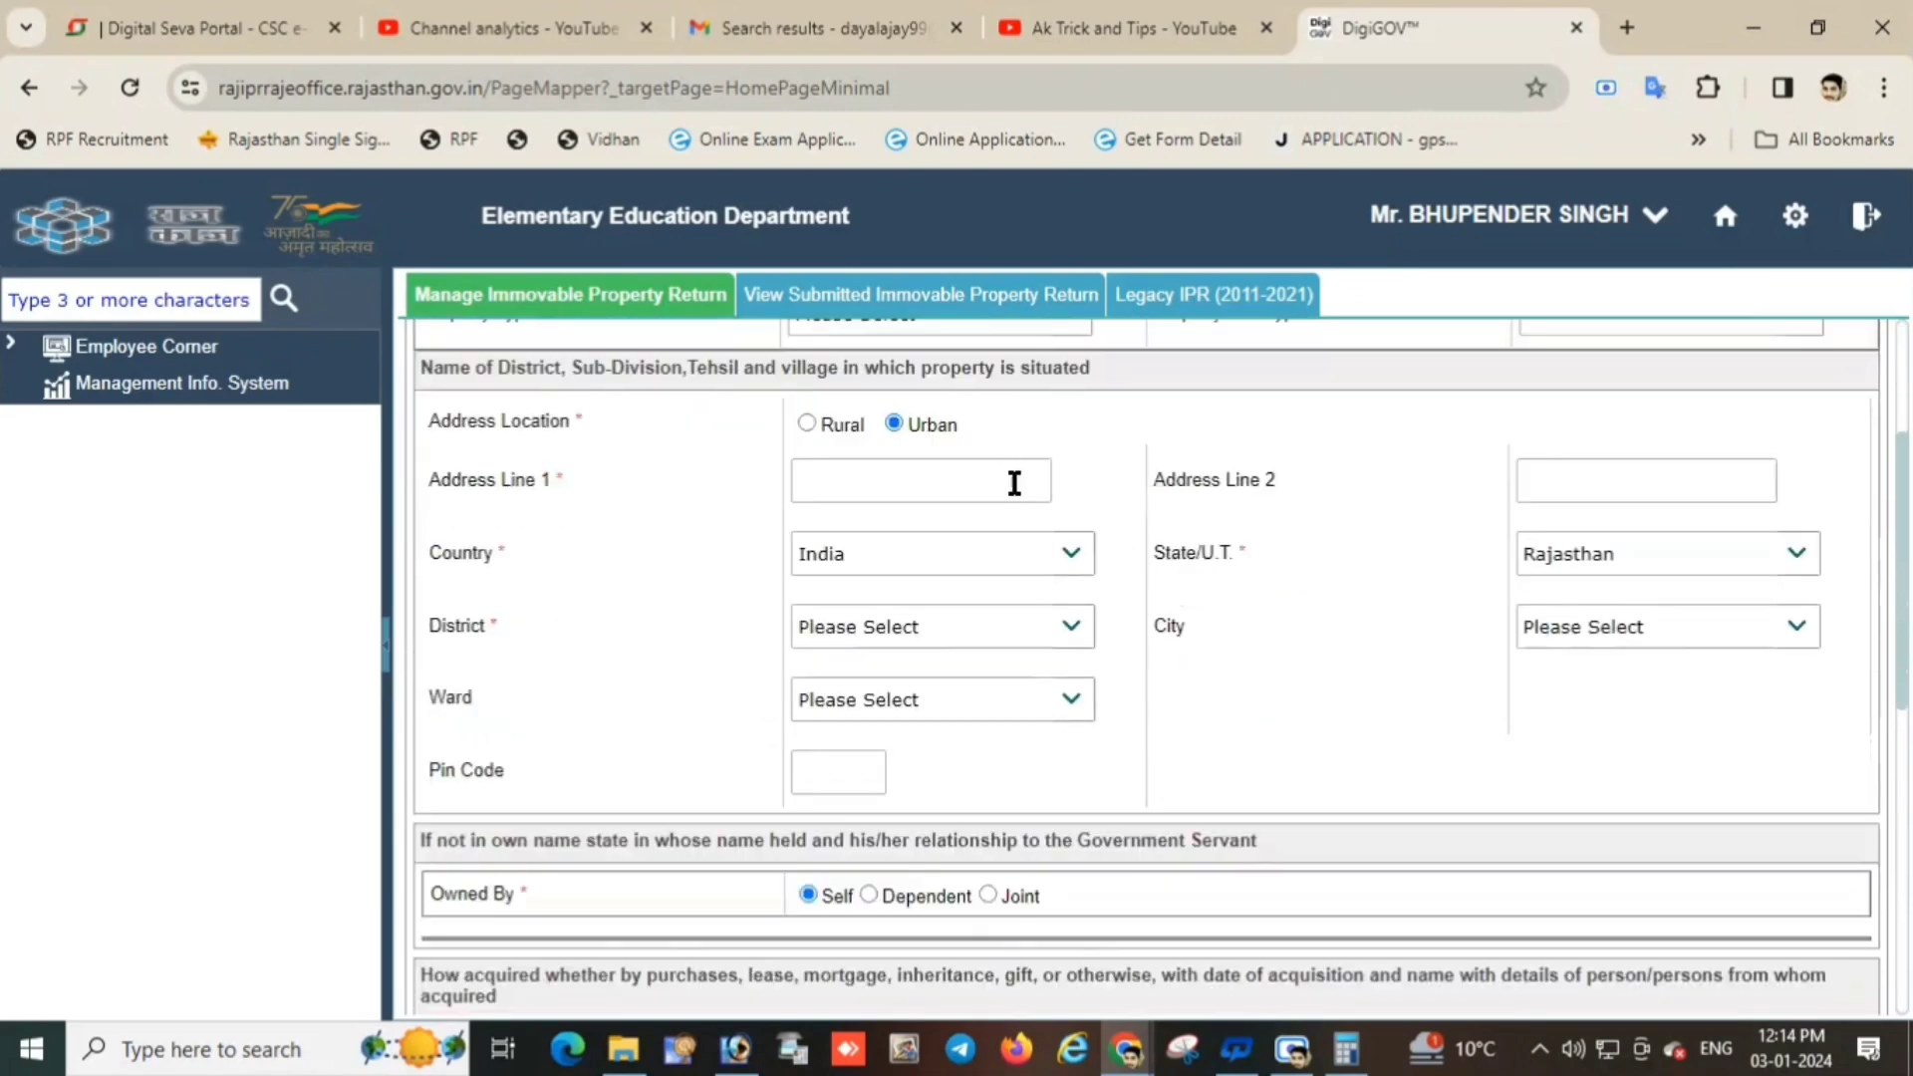
scroll(1011, 482, "up", 2)
left_click(1079, 456)
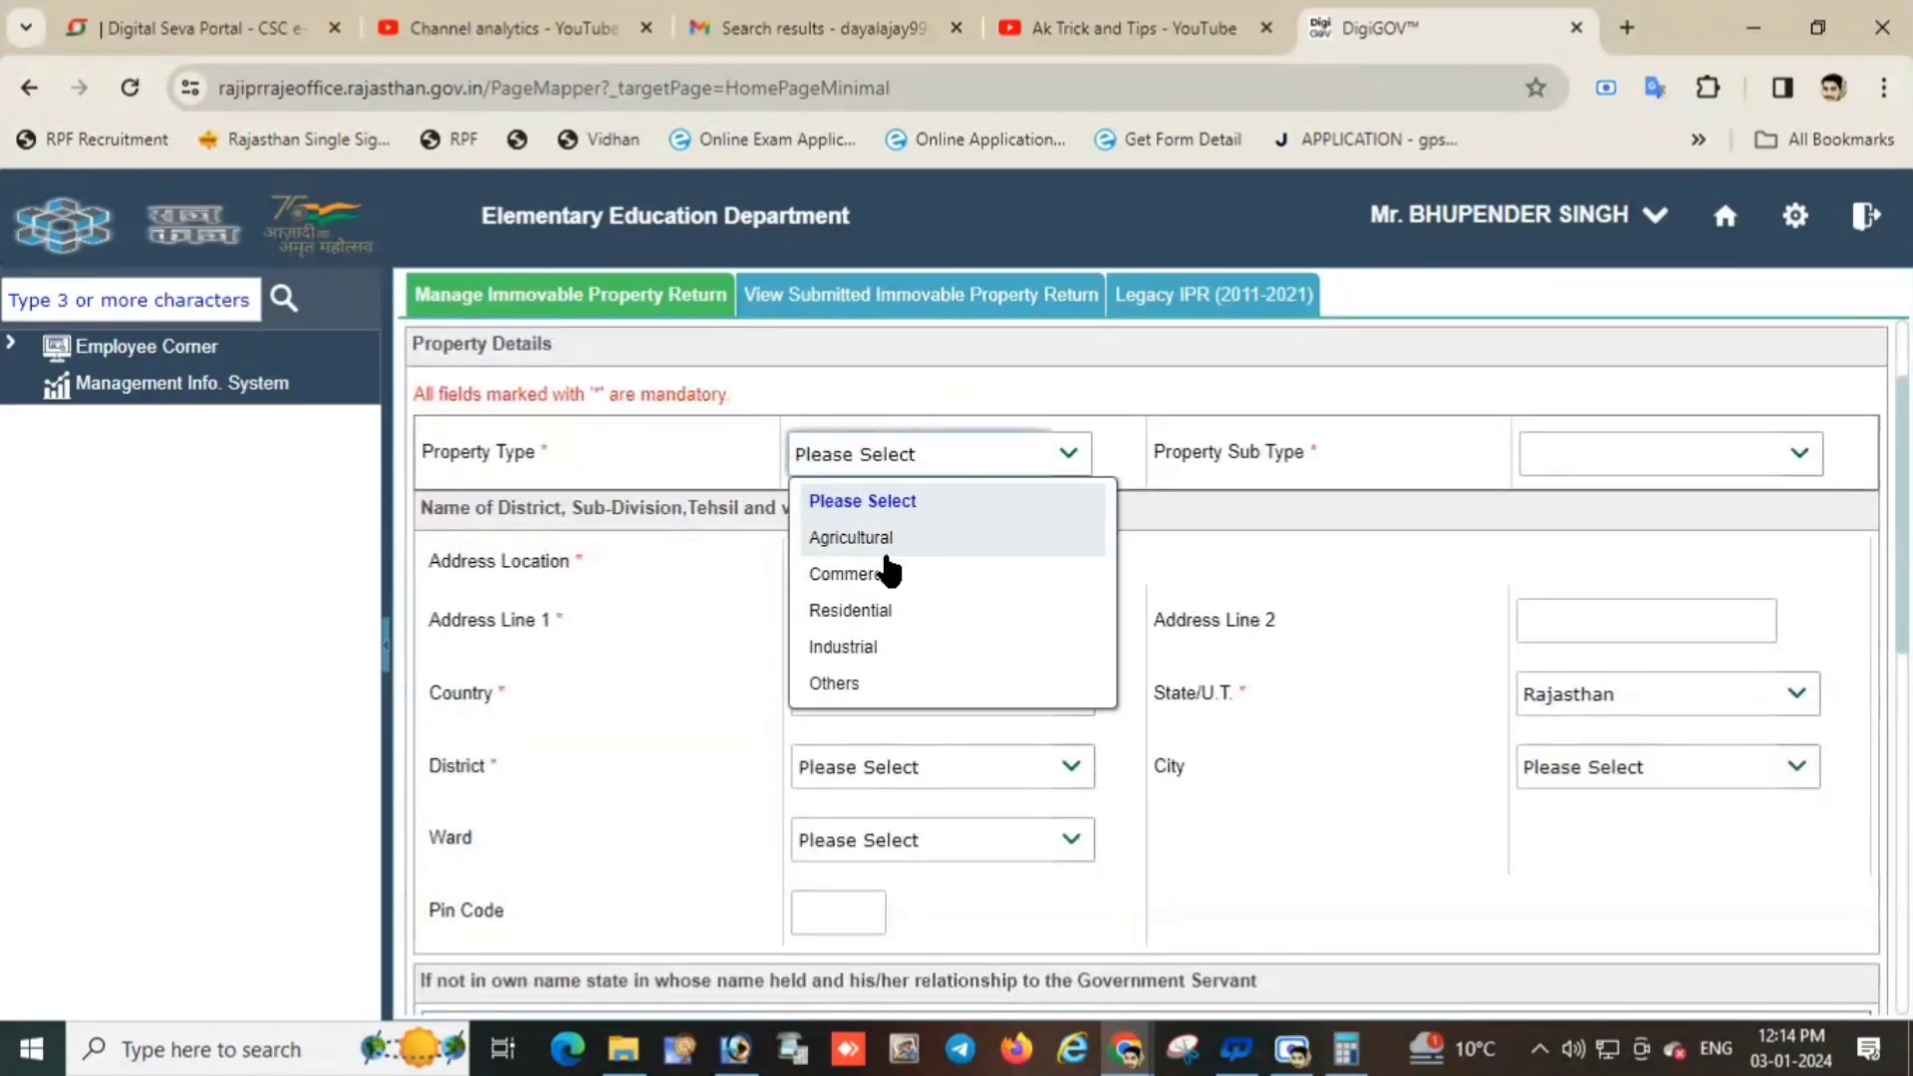
left_click(1700, 445)
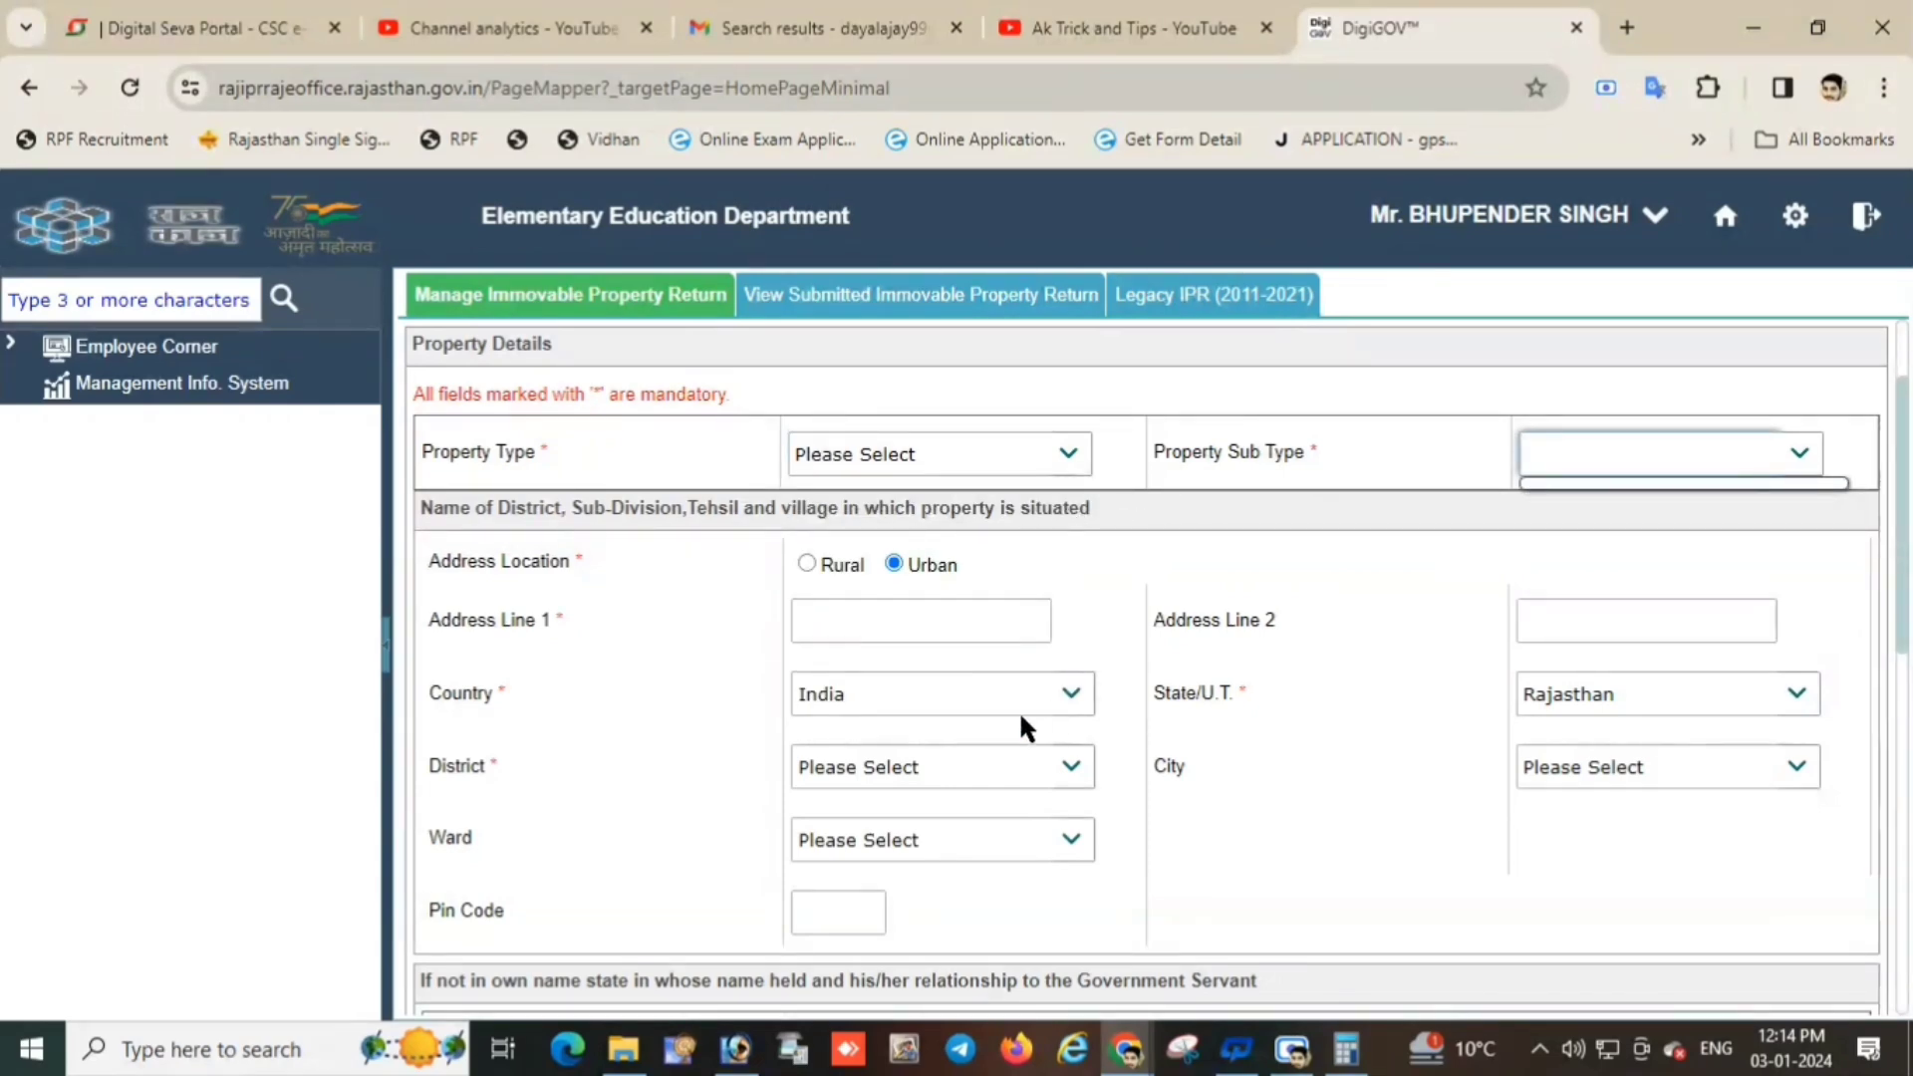
scroll(1026, 727, "down", 5)
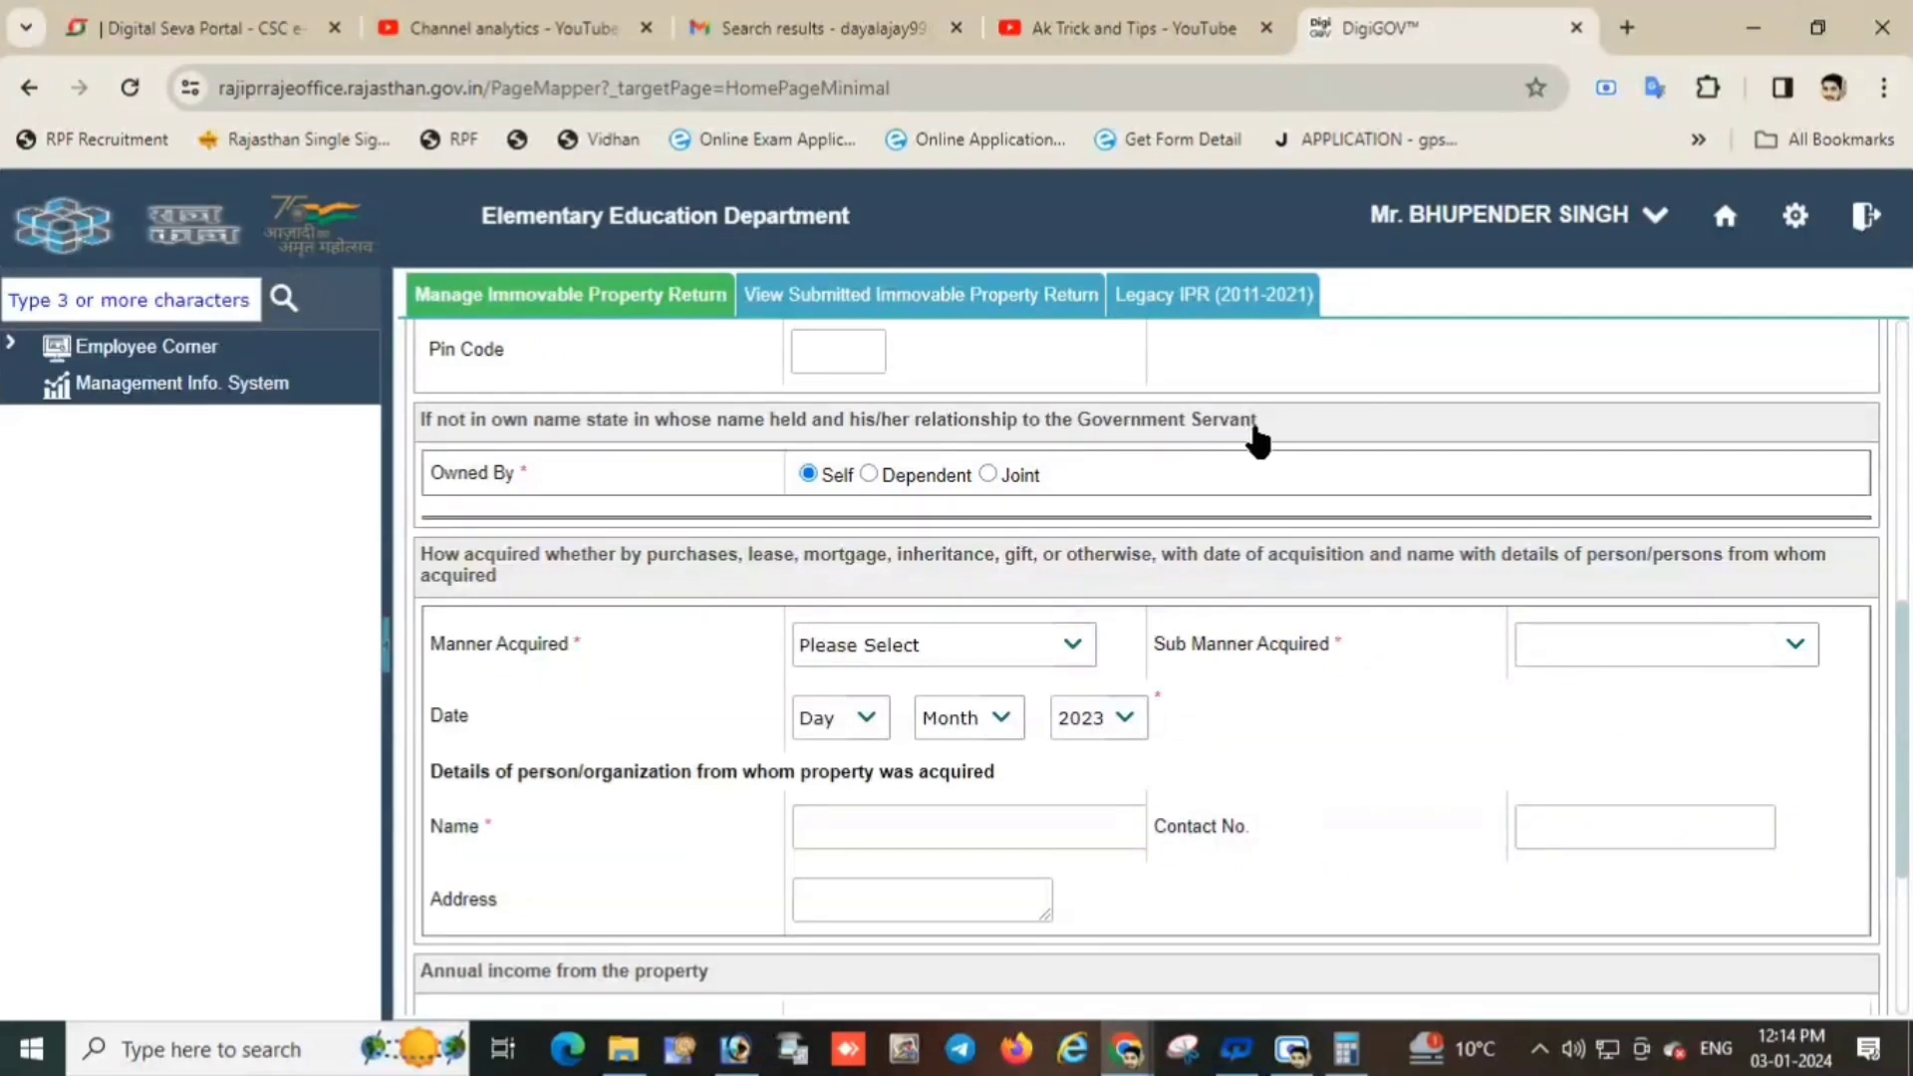
left_click_drag(1252, 431, 428, 435)
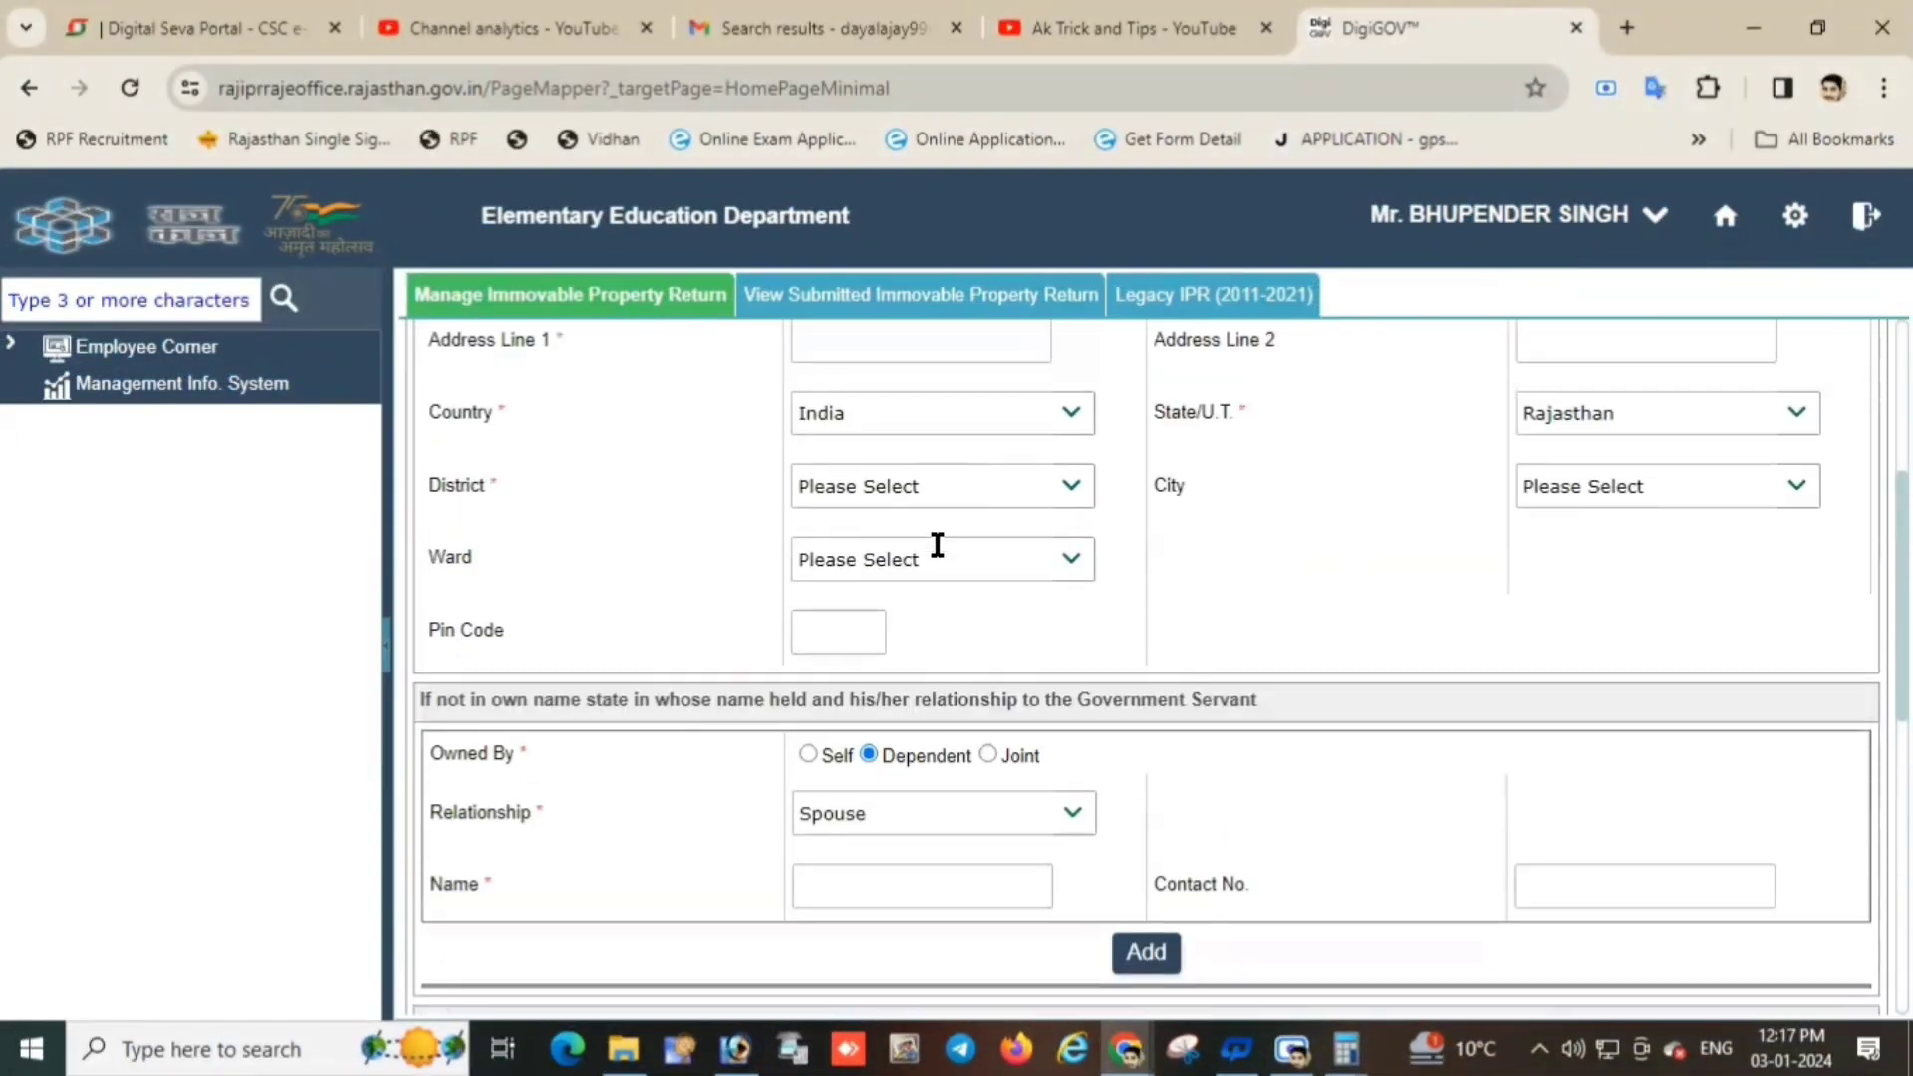
Set the property type to Agricultural, sub type Plot / Land, located in a rural area.
scroll(936, 545, "up", 4)
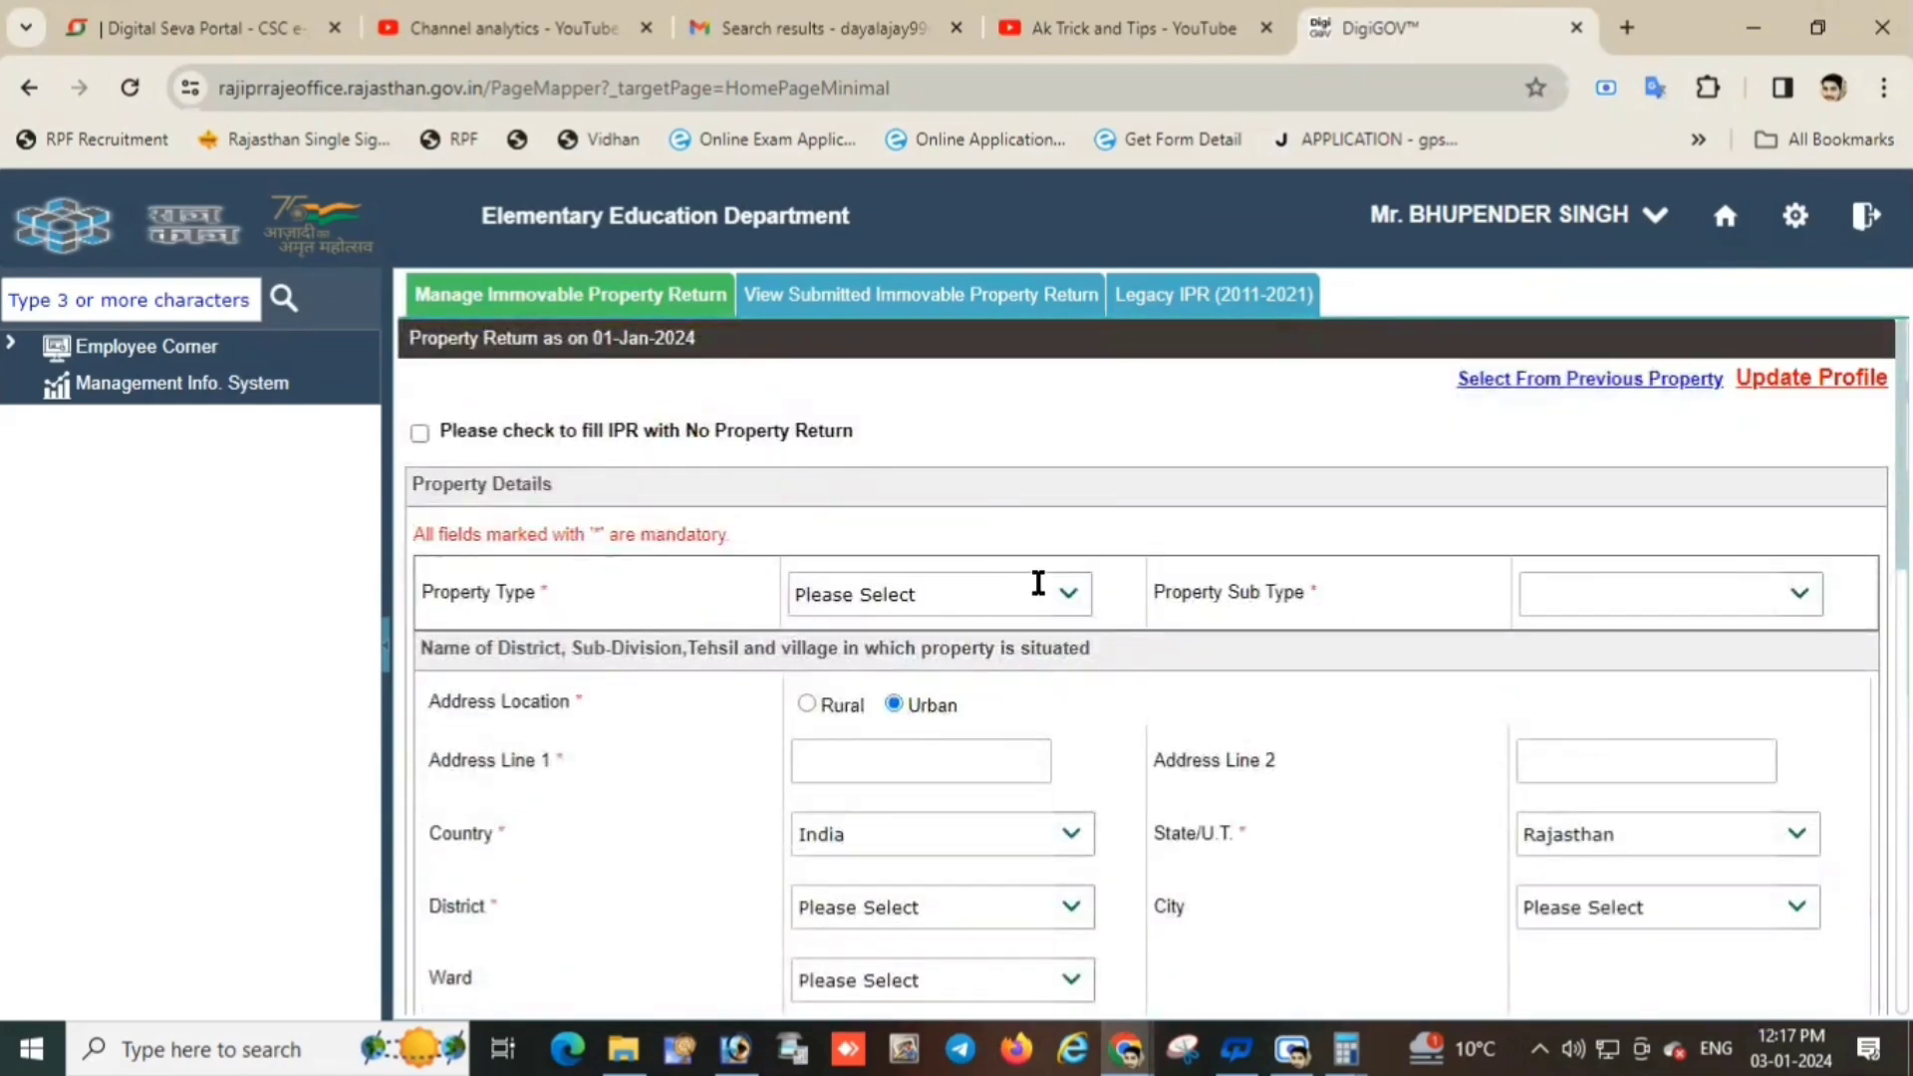
left_click(1072, 596)
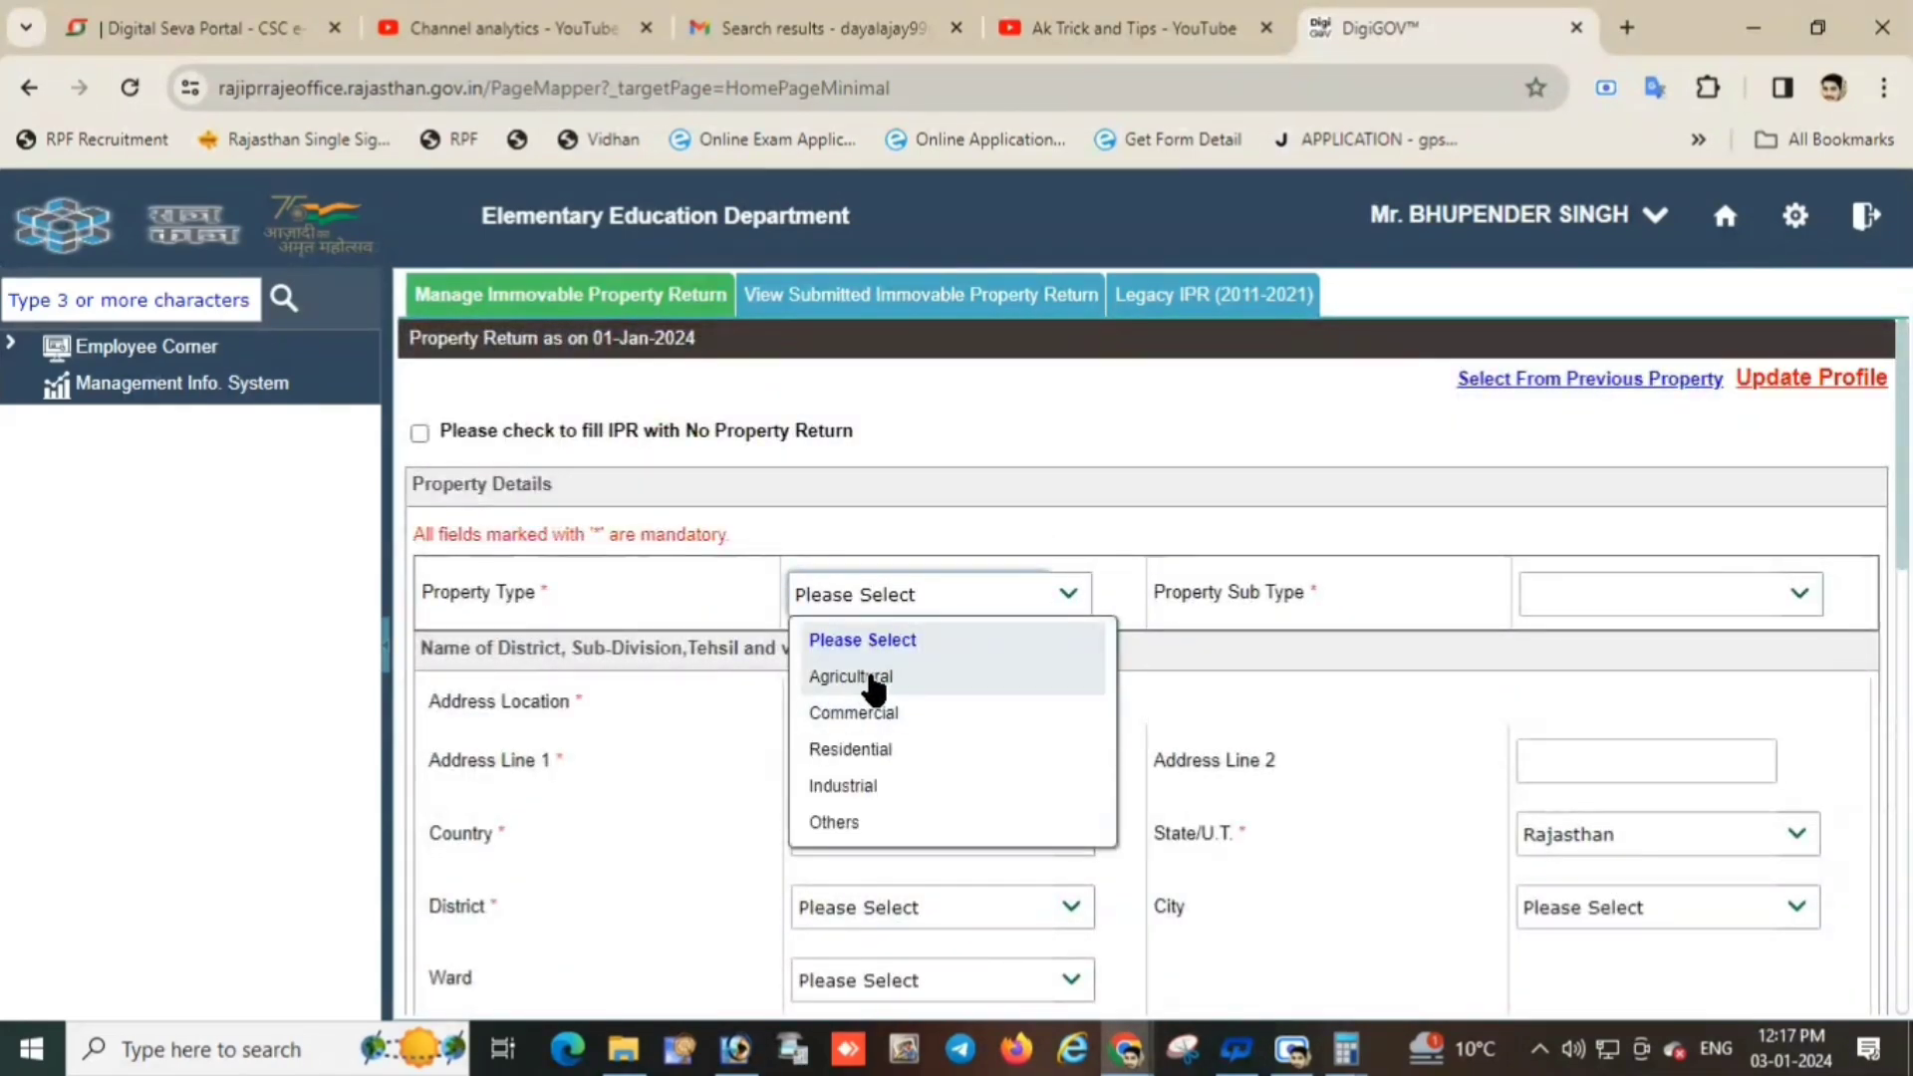
left_click(867, 686)
left_click(1732, 594)
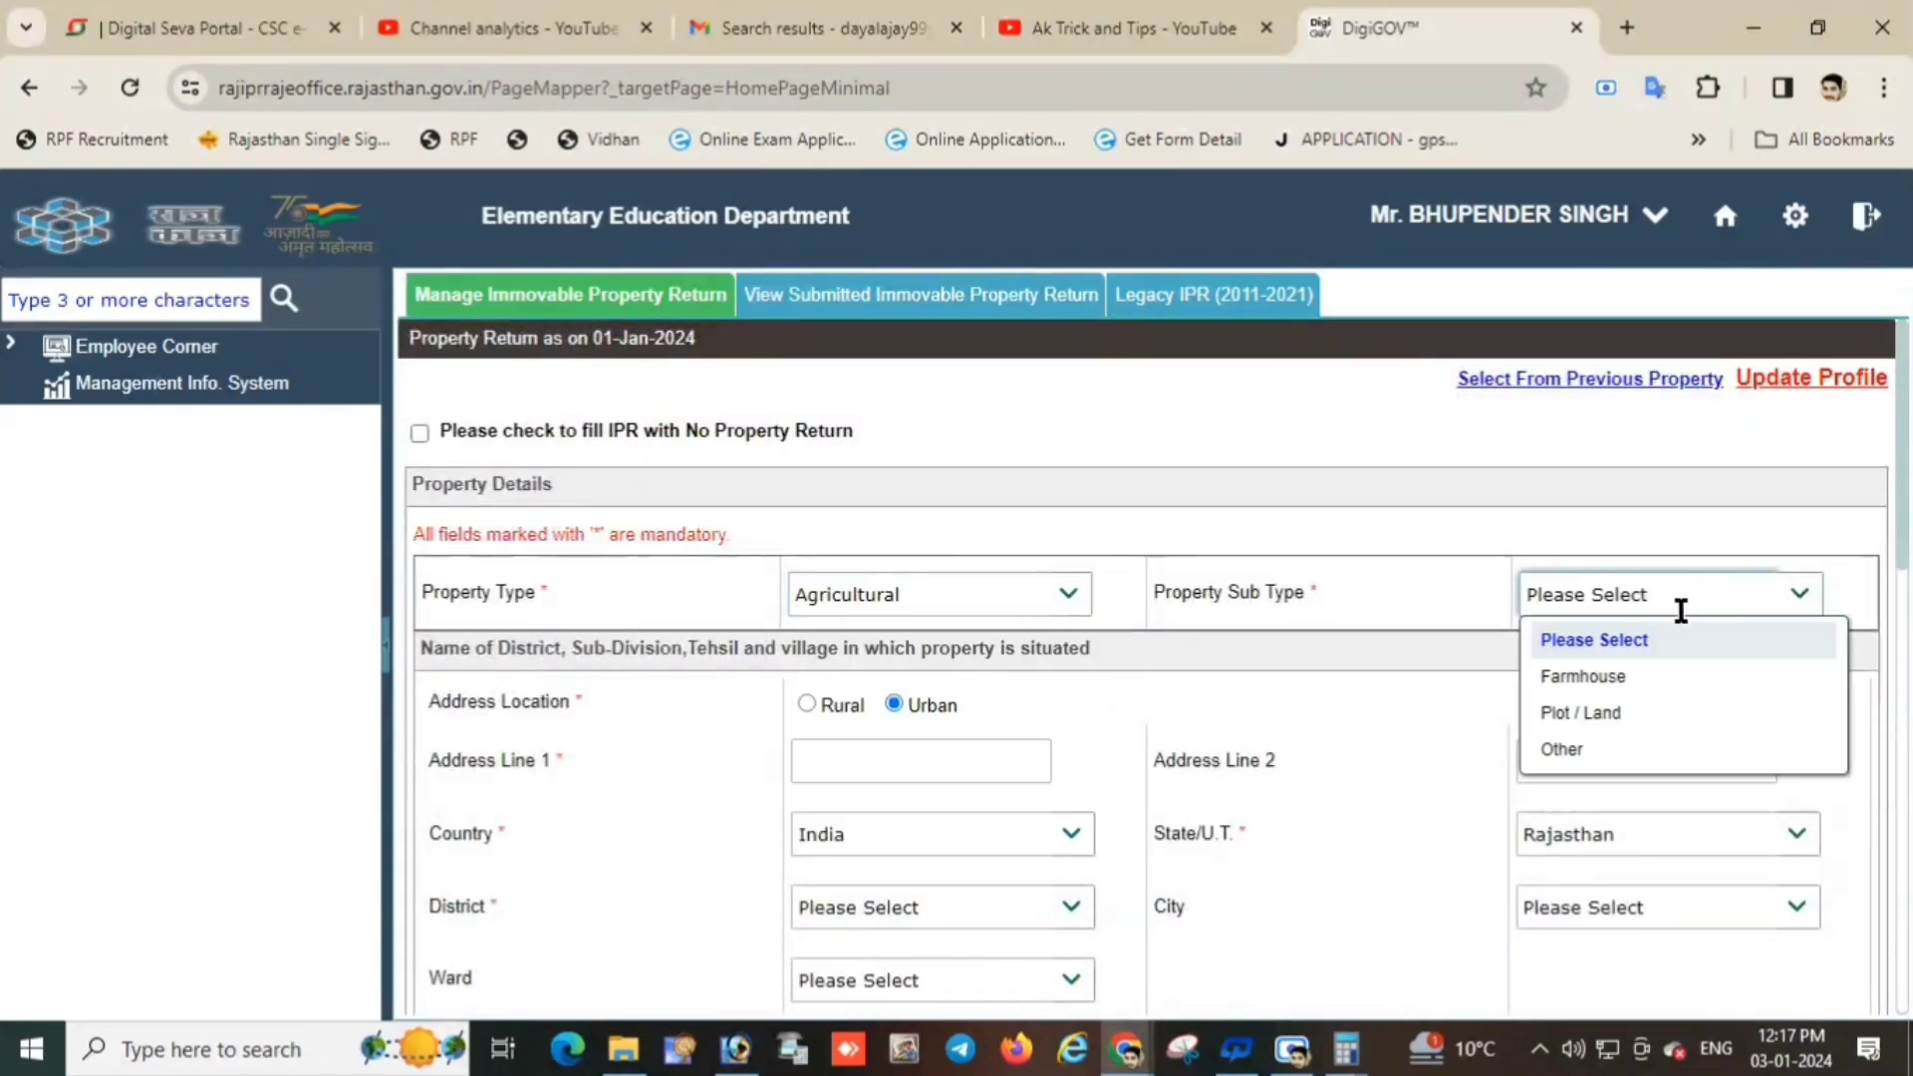
left_click(1599, 713)
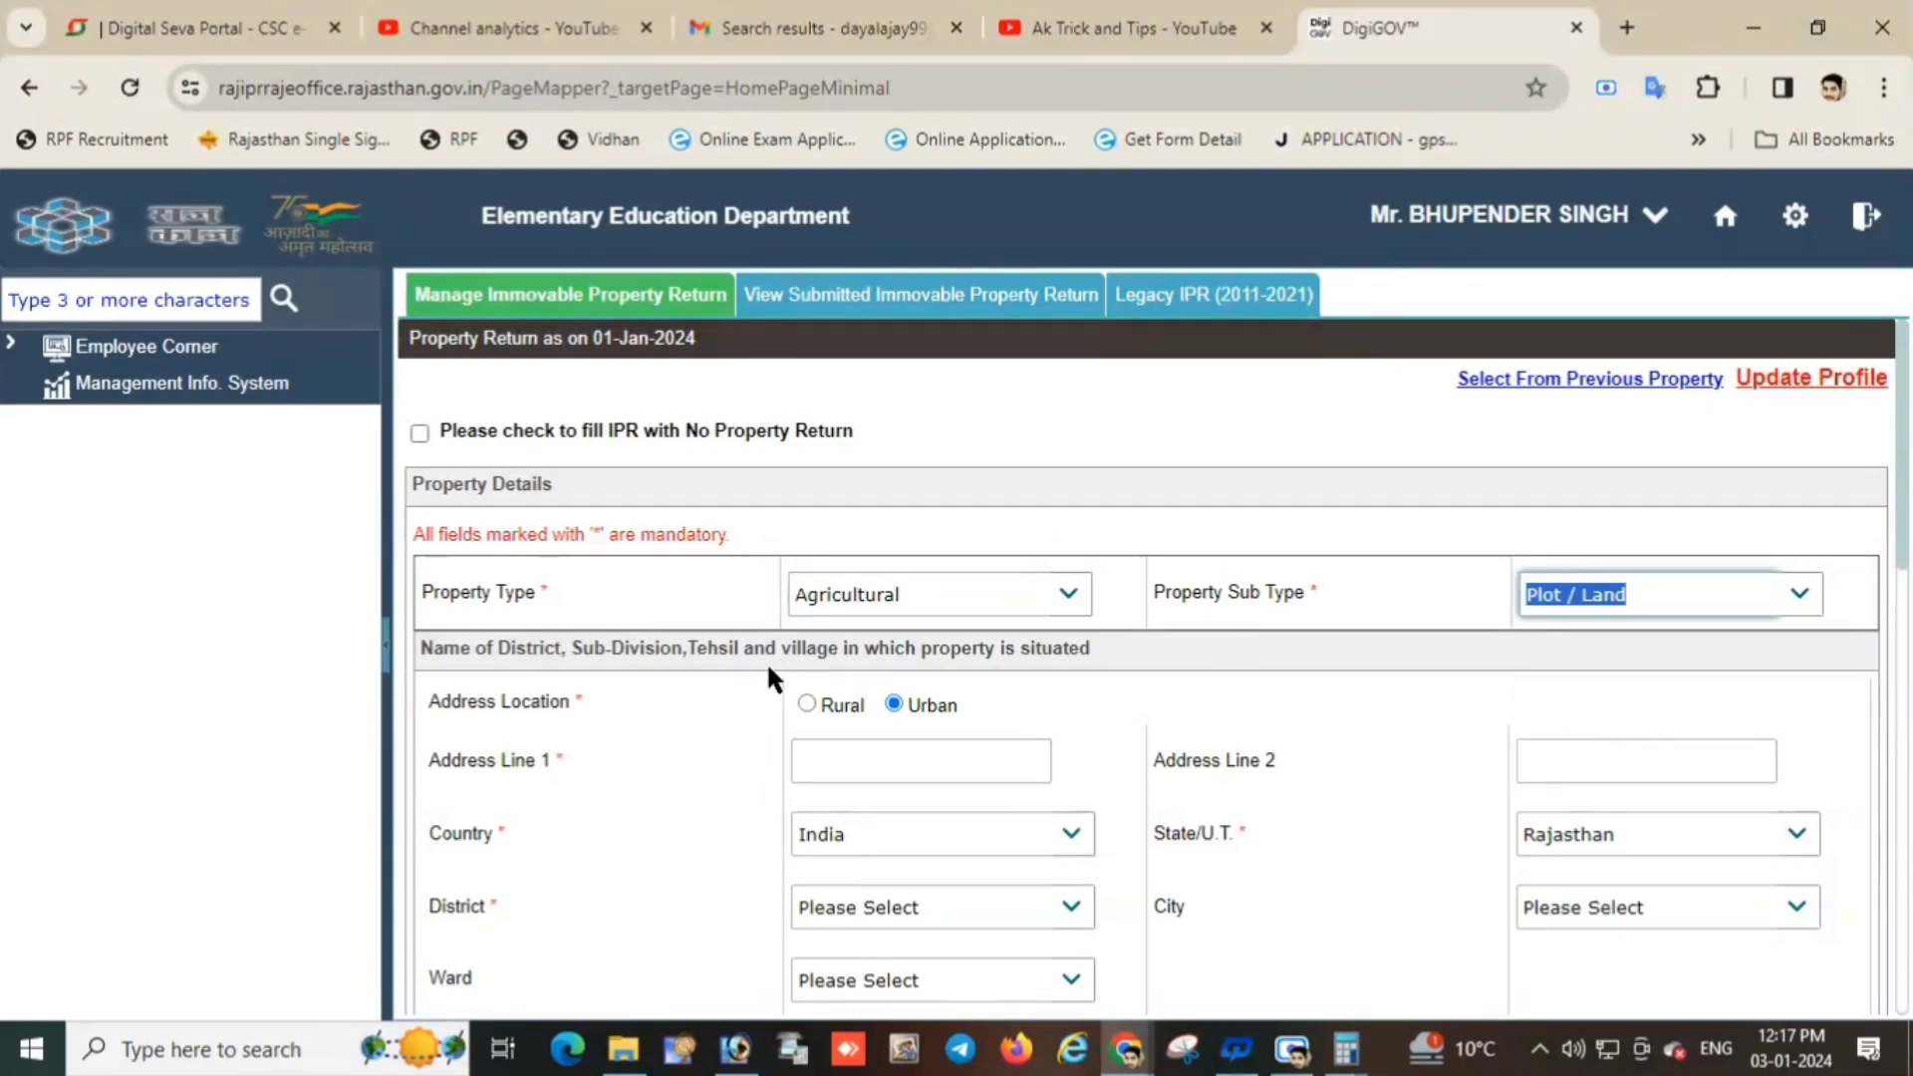
left_click(805, 703)
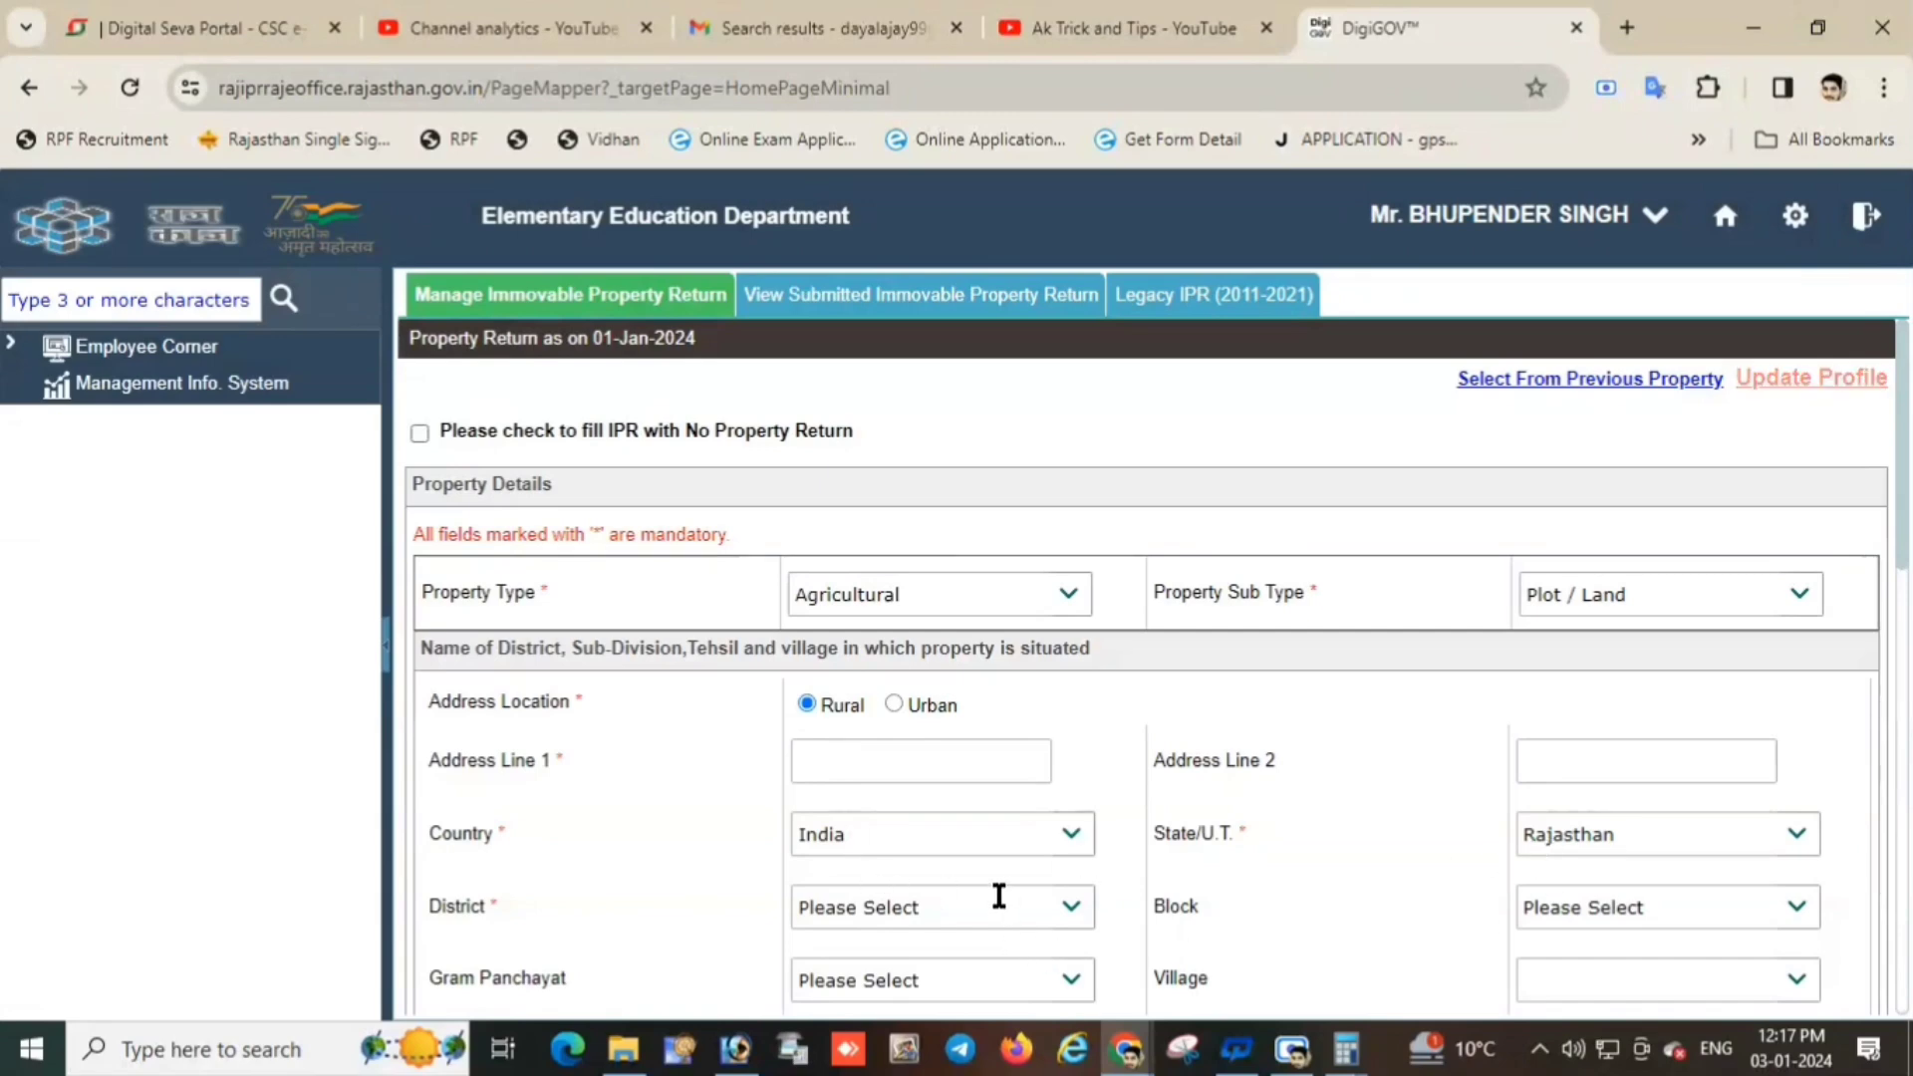
Set the district to Sri Ganganagar, replacing the mistaken Anoopgarh.
left_click(1001, 907)
left_click(873, 651)
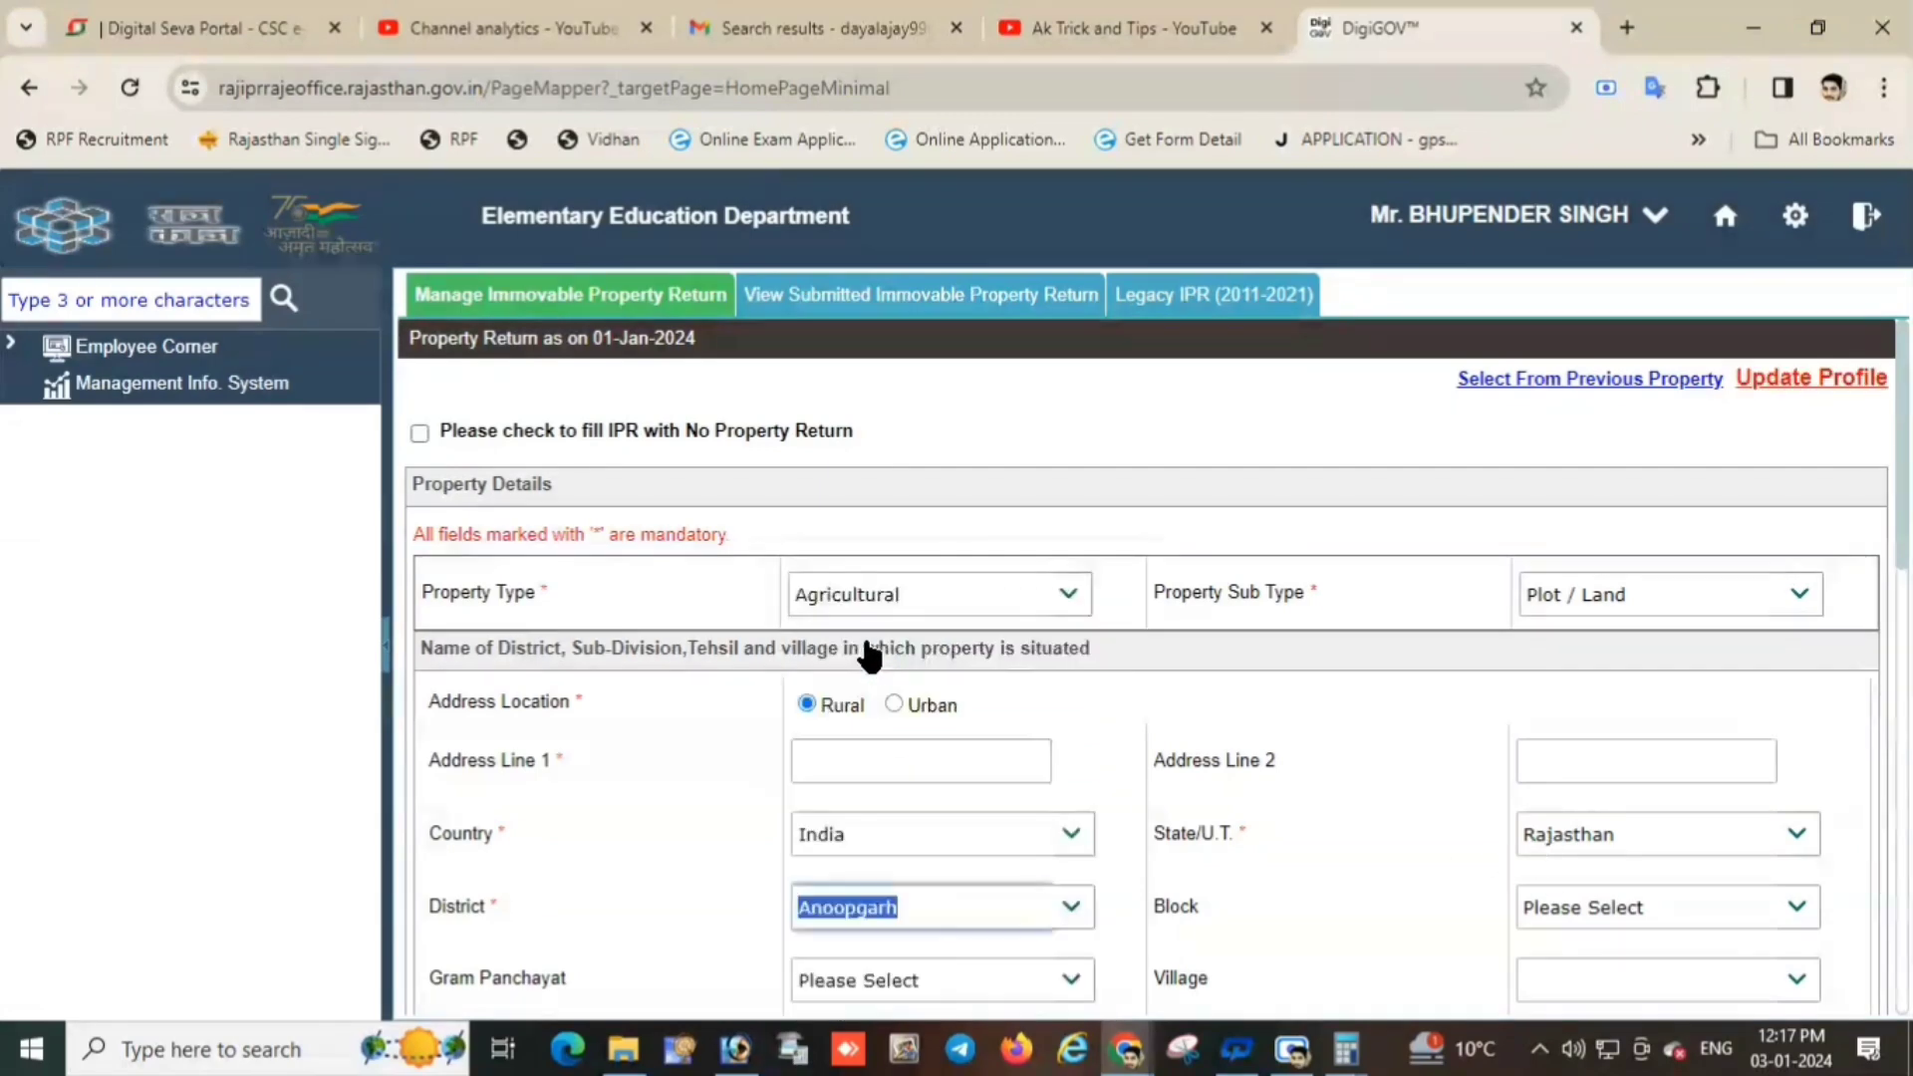
left_click(1612, 906)
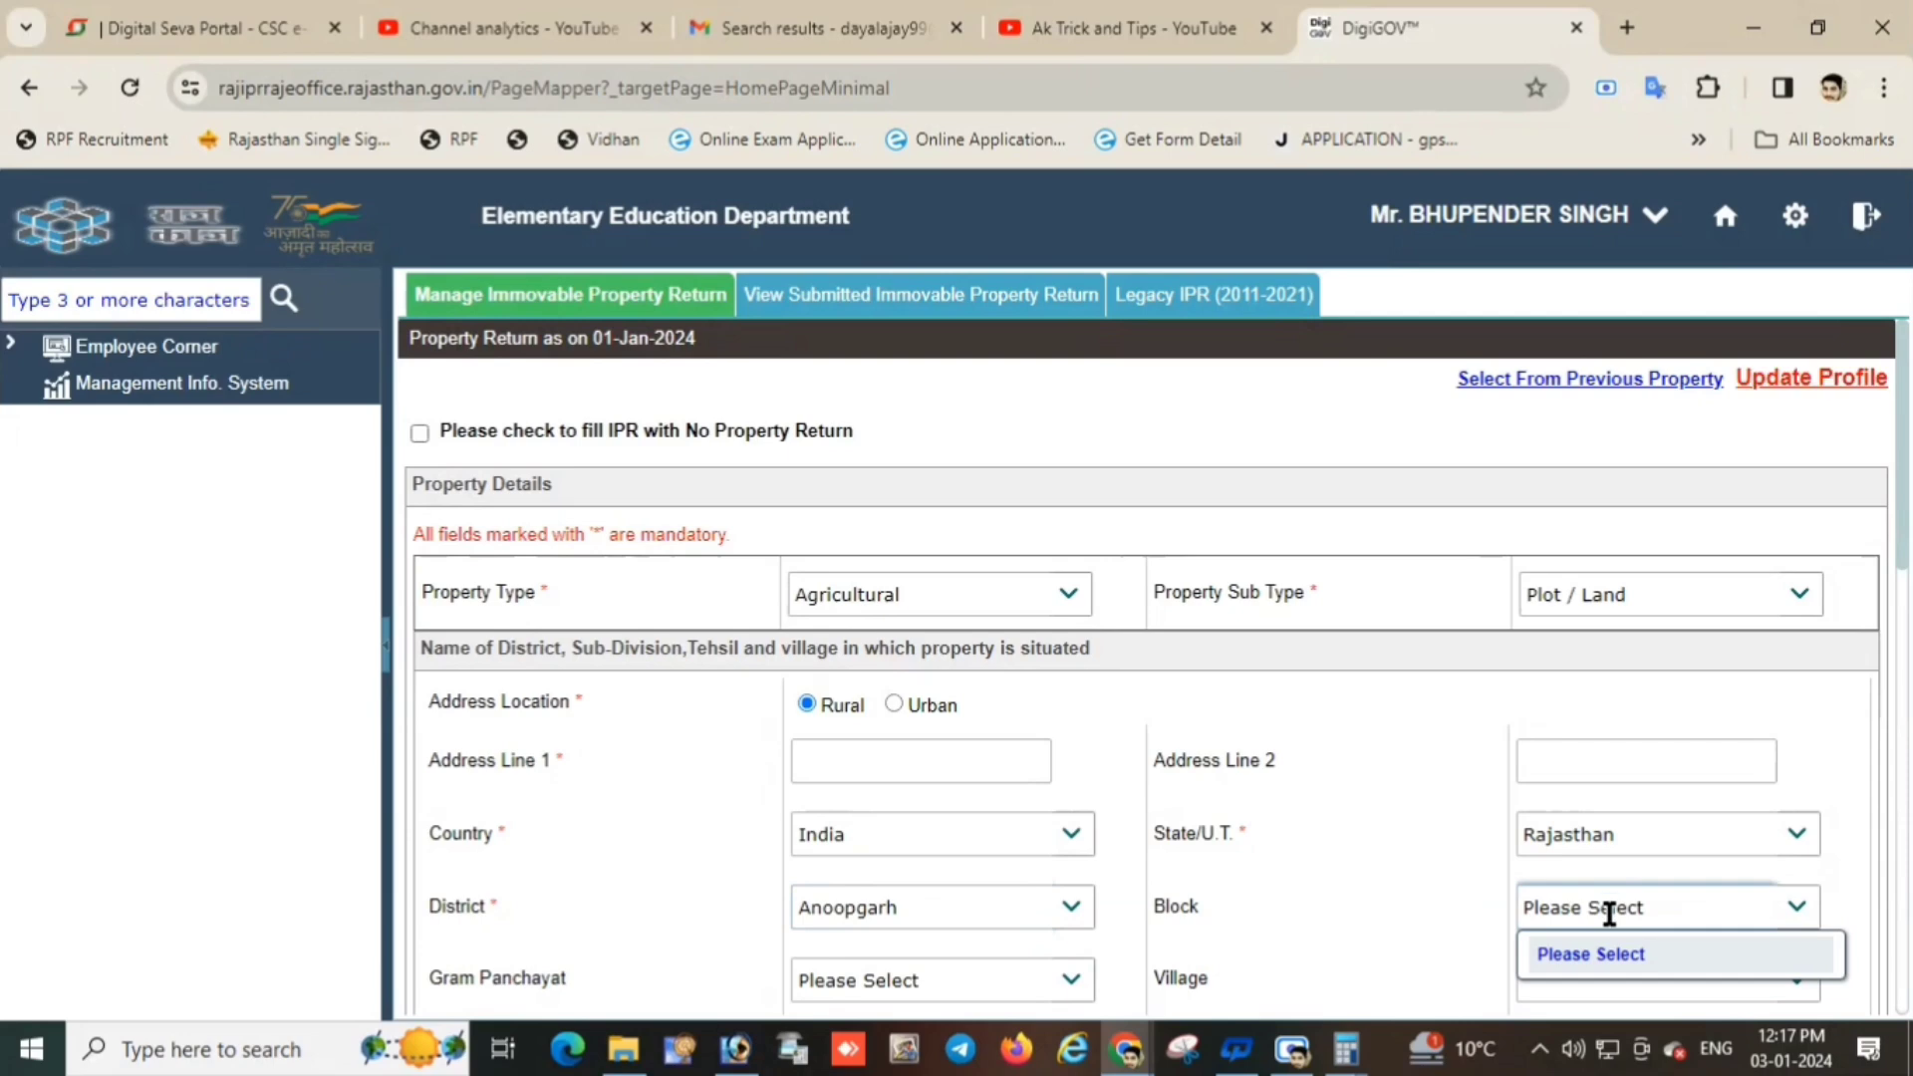
left_click(1037, 905)
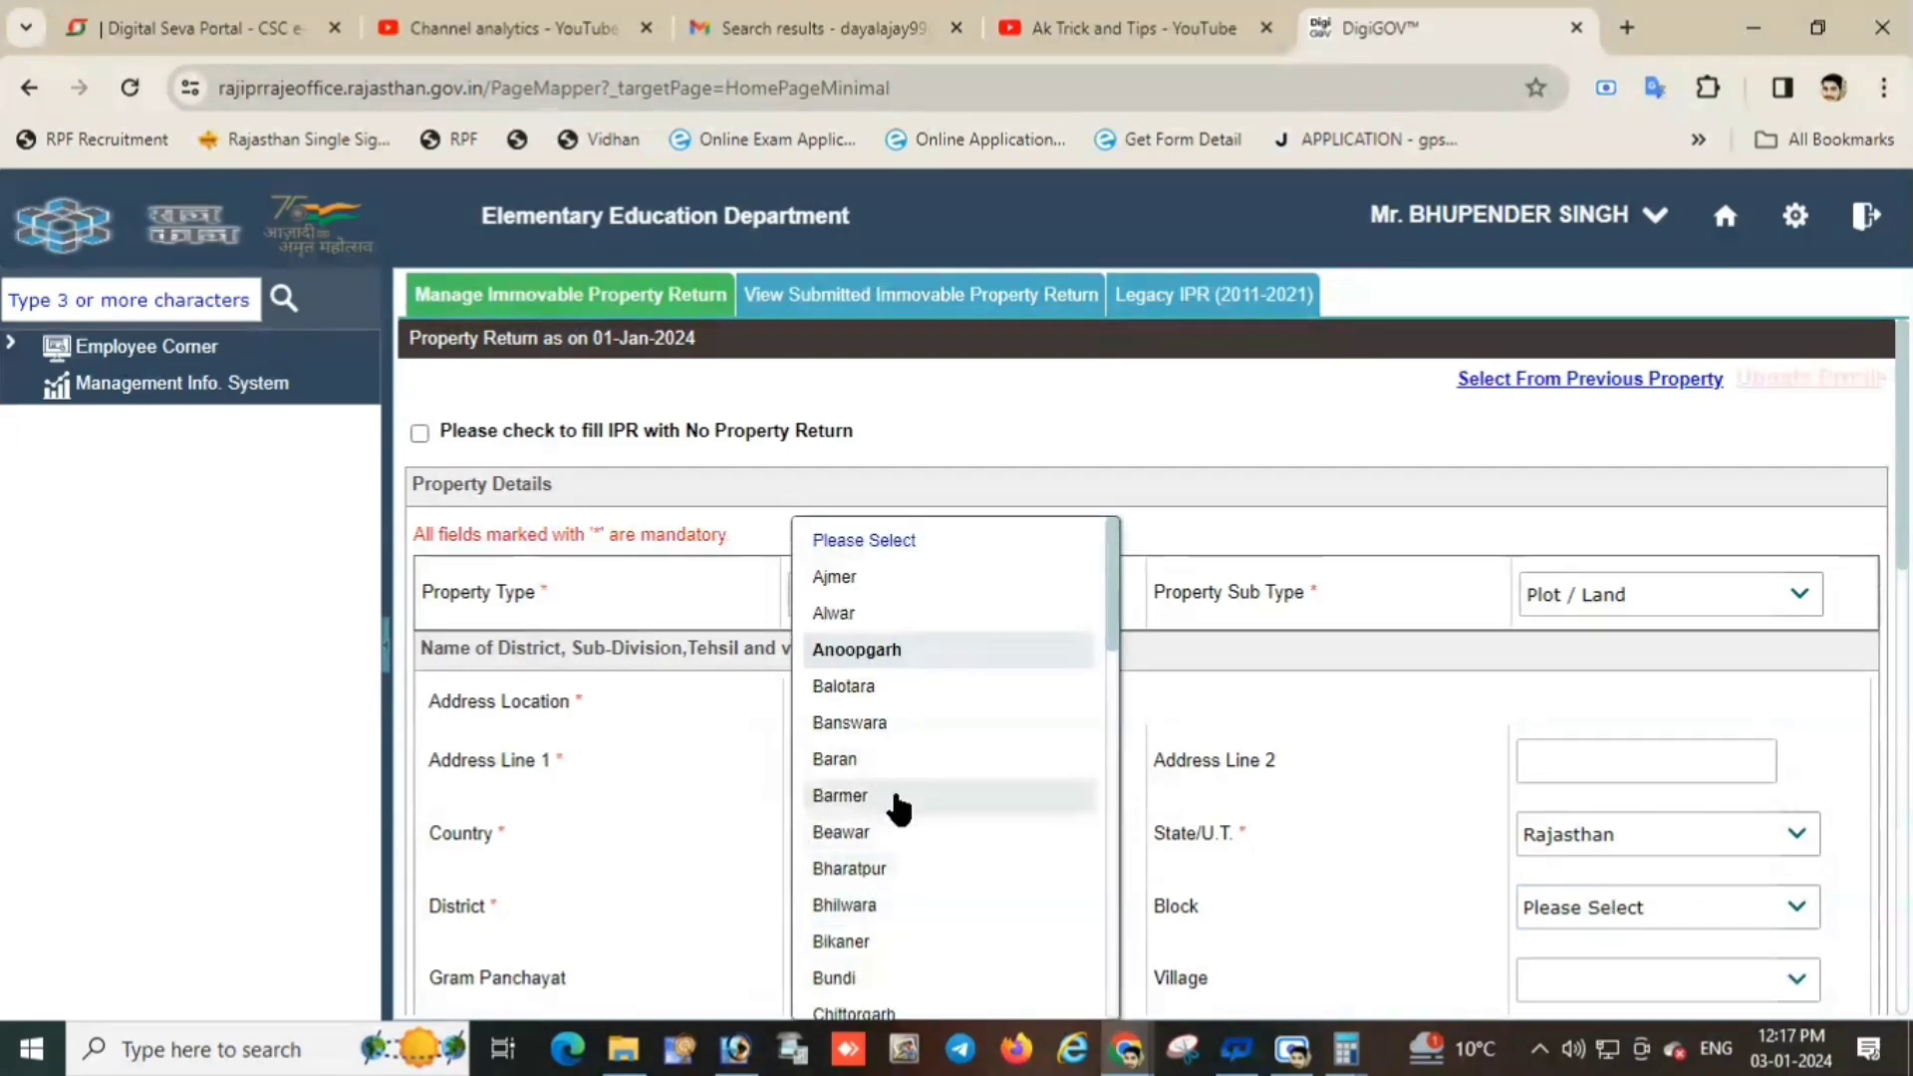
left_click(893, 803)
left_click(893, 913)
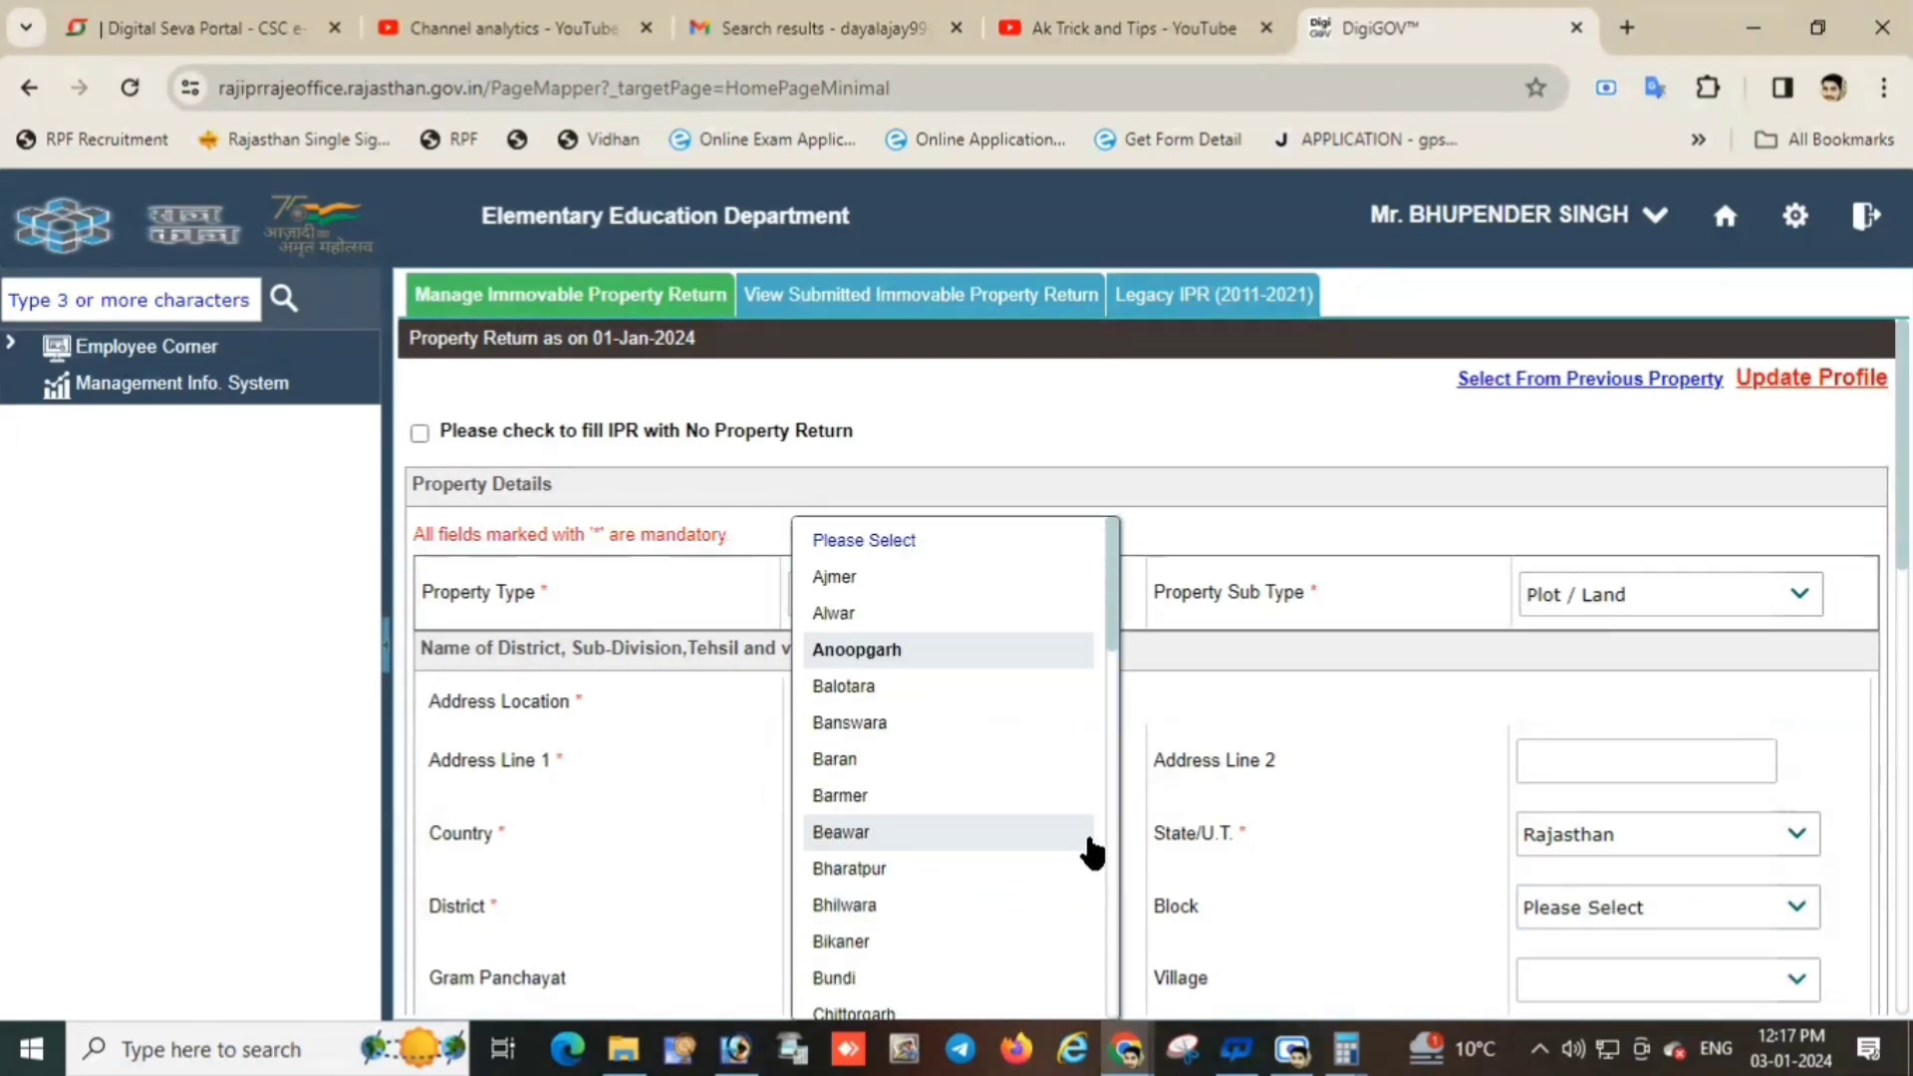
left_click(1109, 804)
left_click(1059, 910)
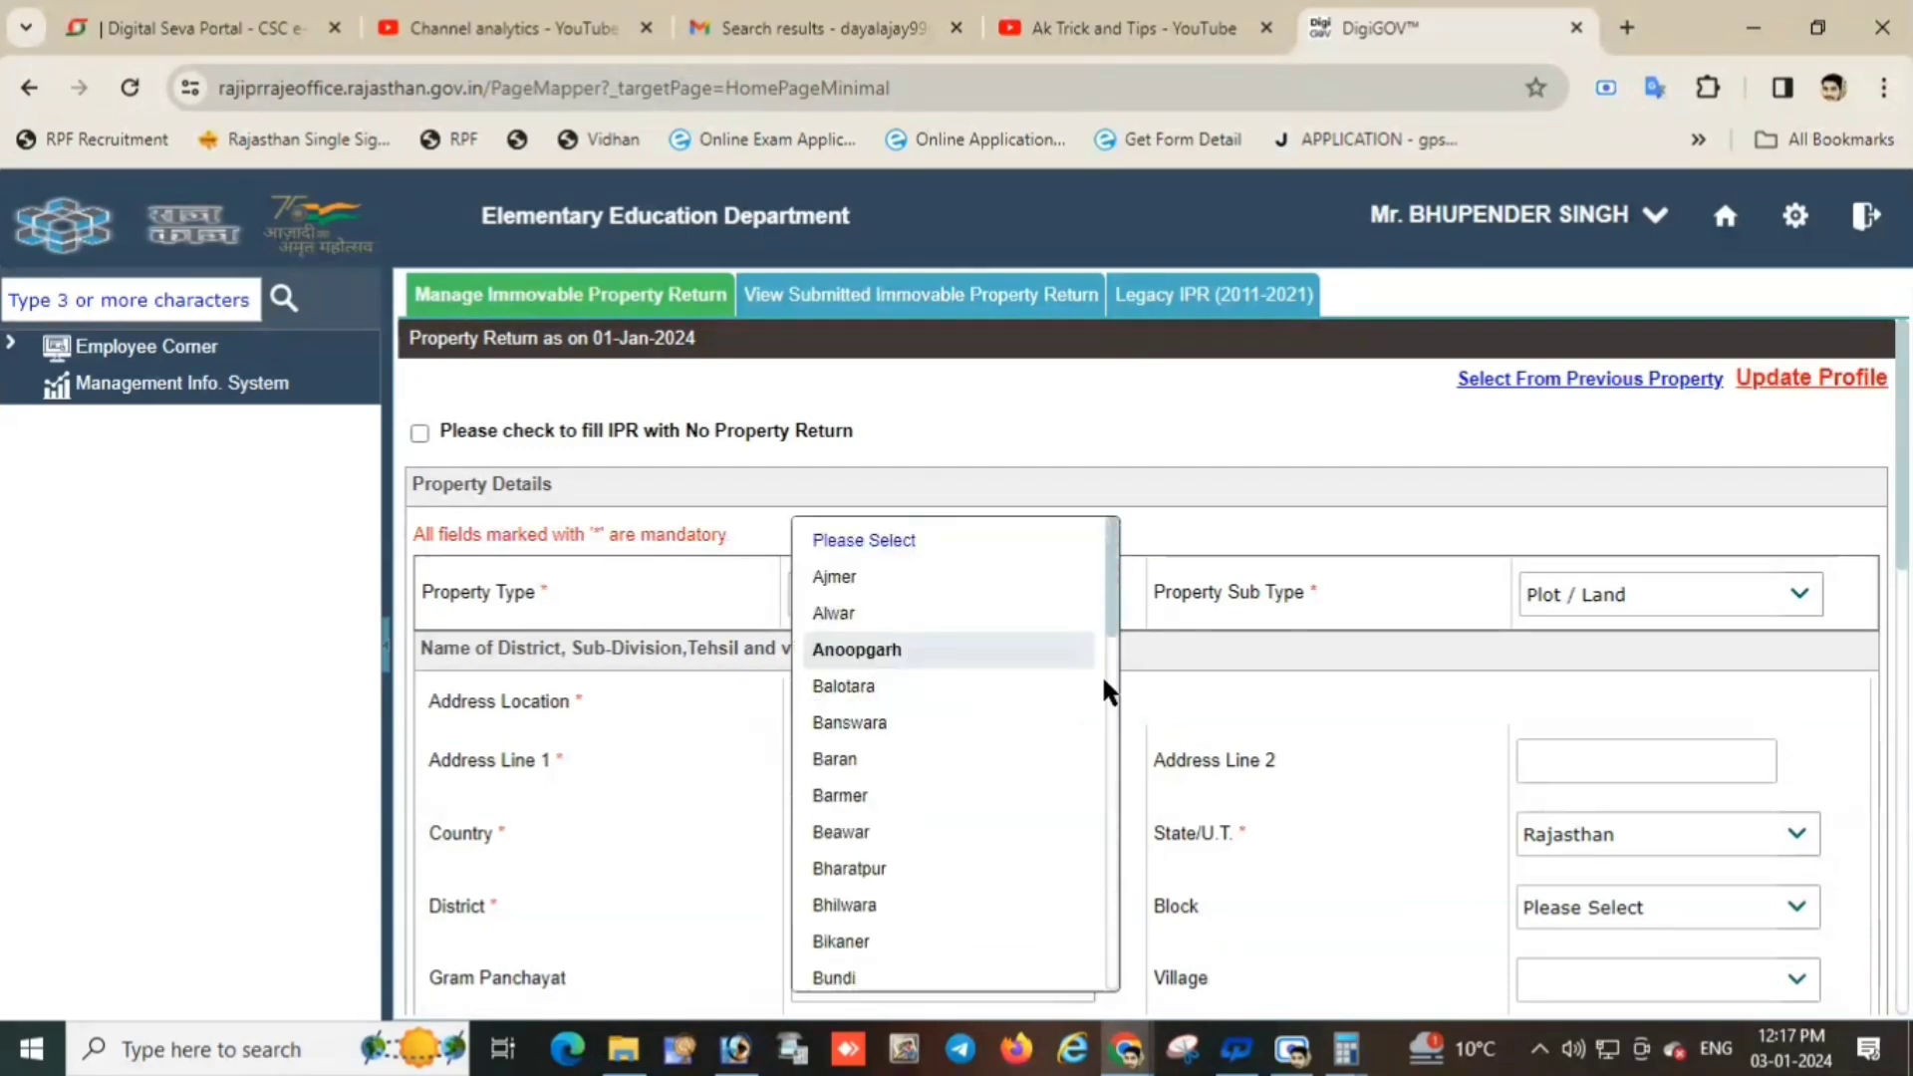
left_click_drag(1104, 606, 1130, 958)
scroll(990, 957, "down", 1)
left_click(970, 918)
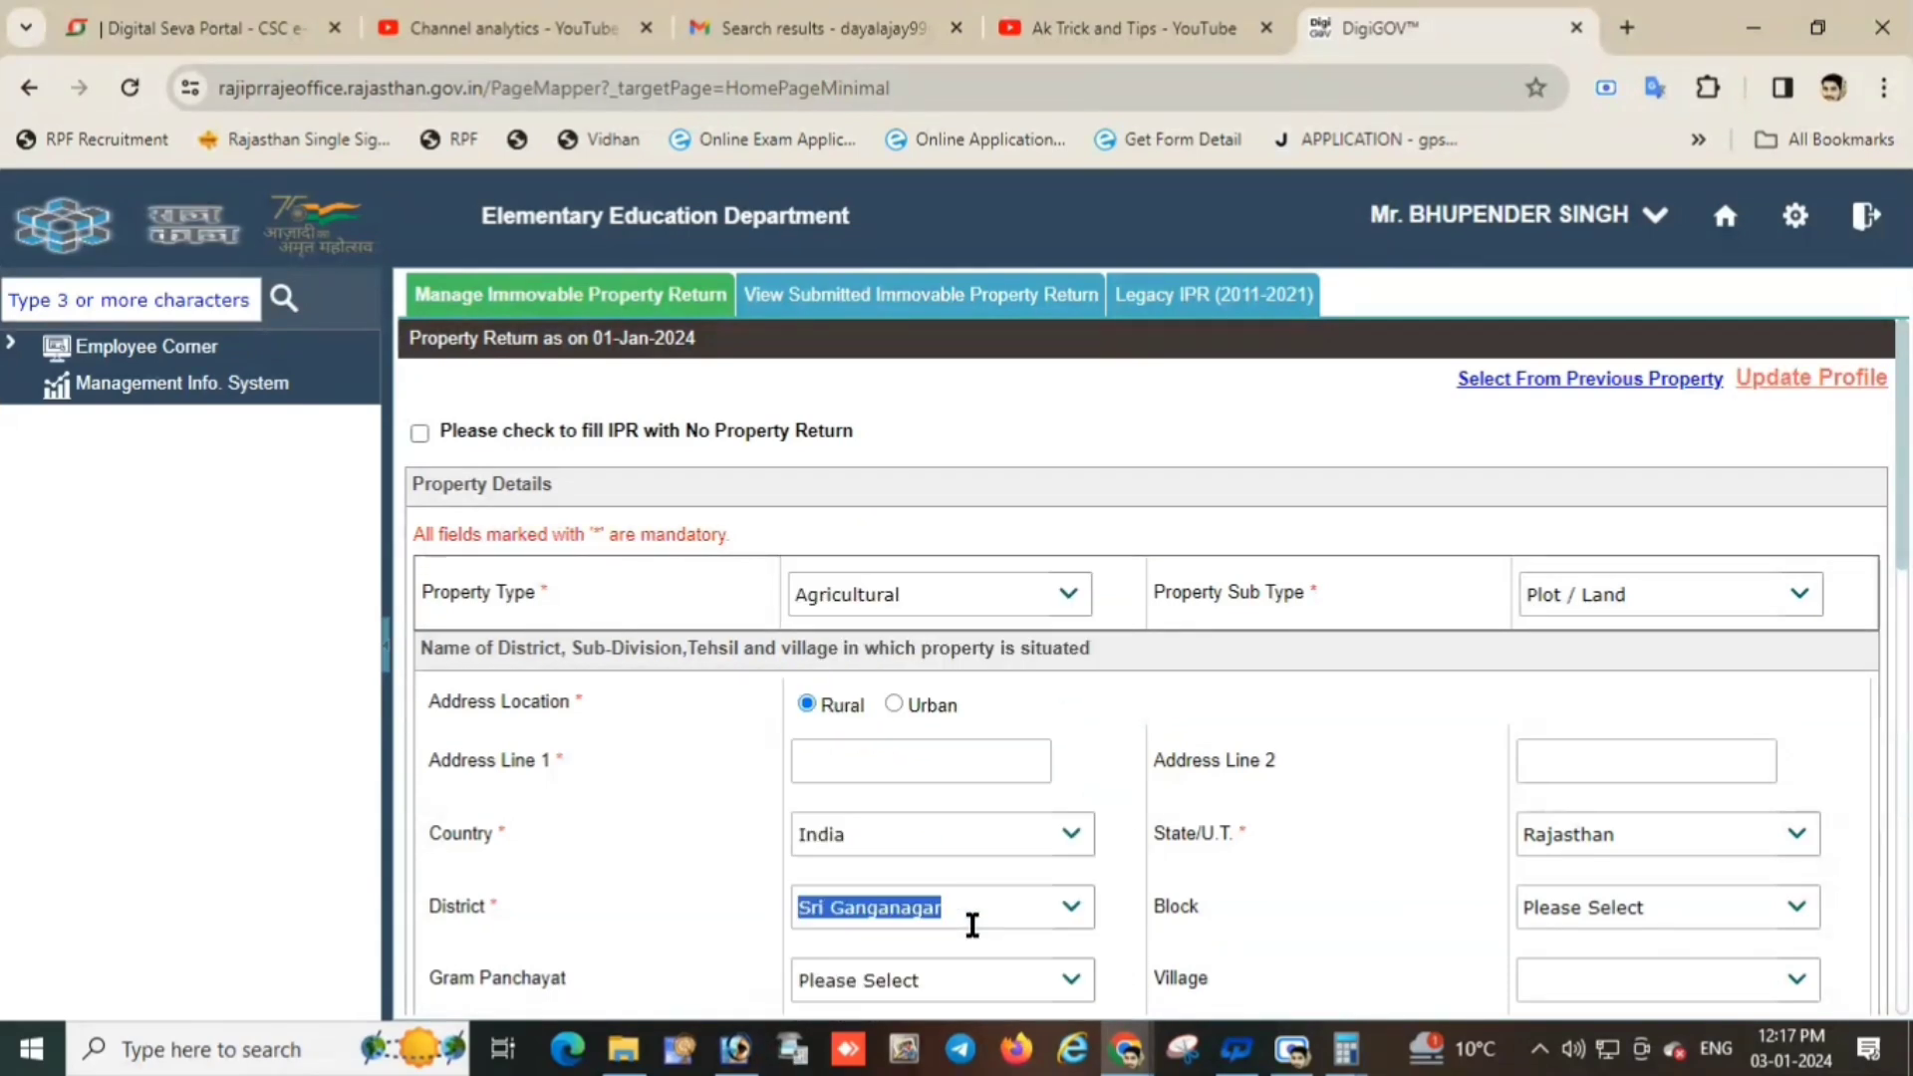
Choose Sri Vijaynagar as the block and check the empty Gram Panchayat and Village lists.
left_click(1798, 909)
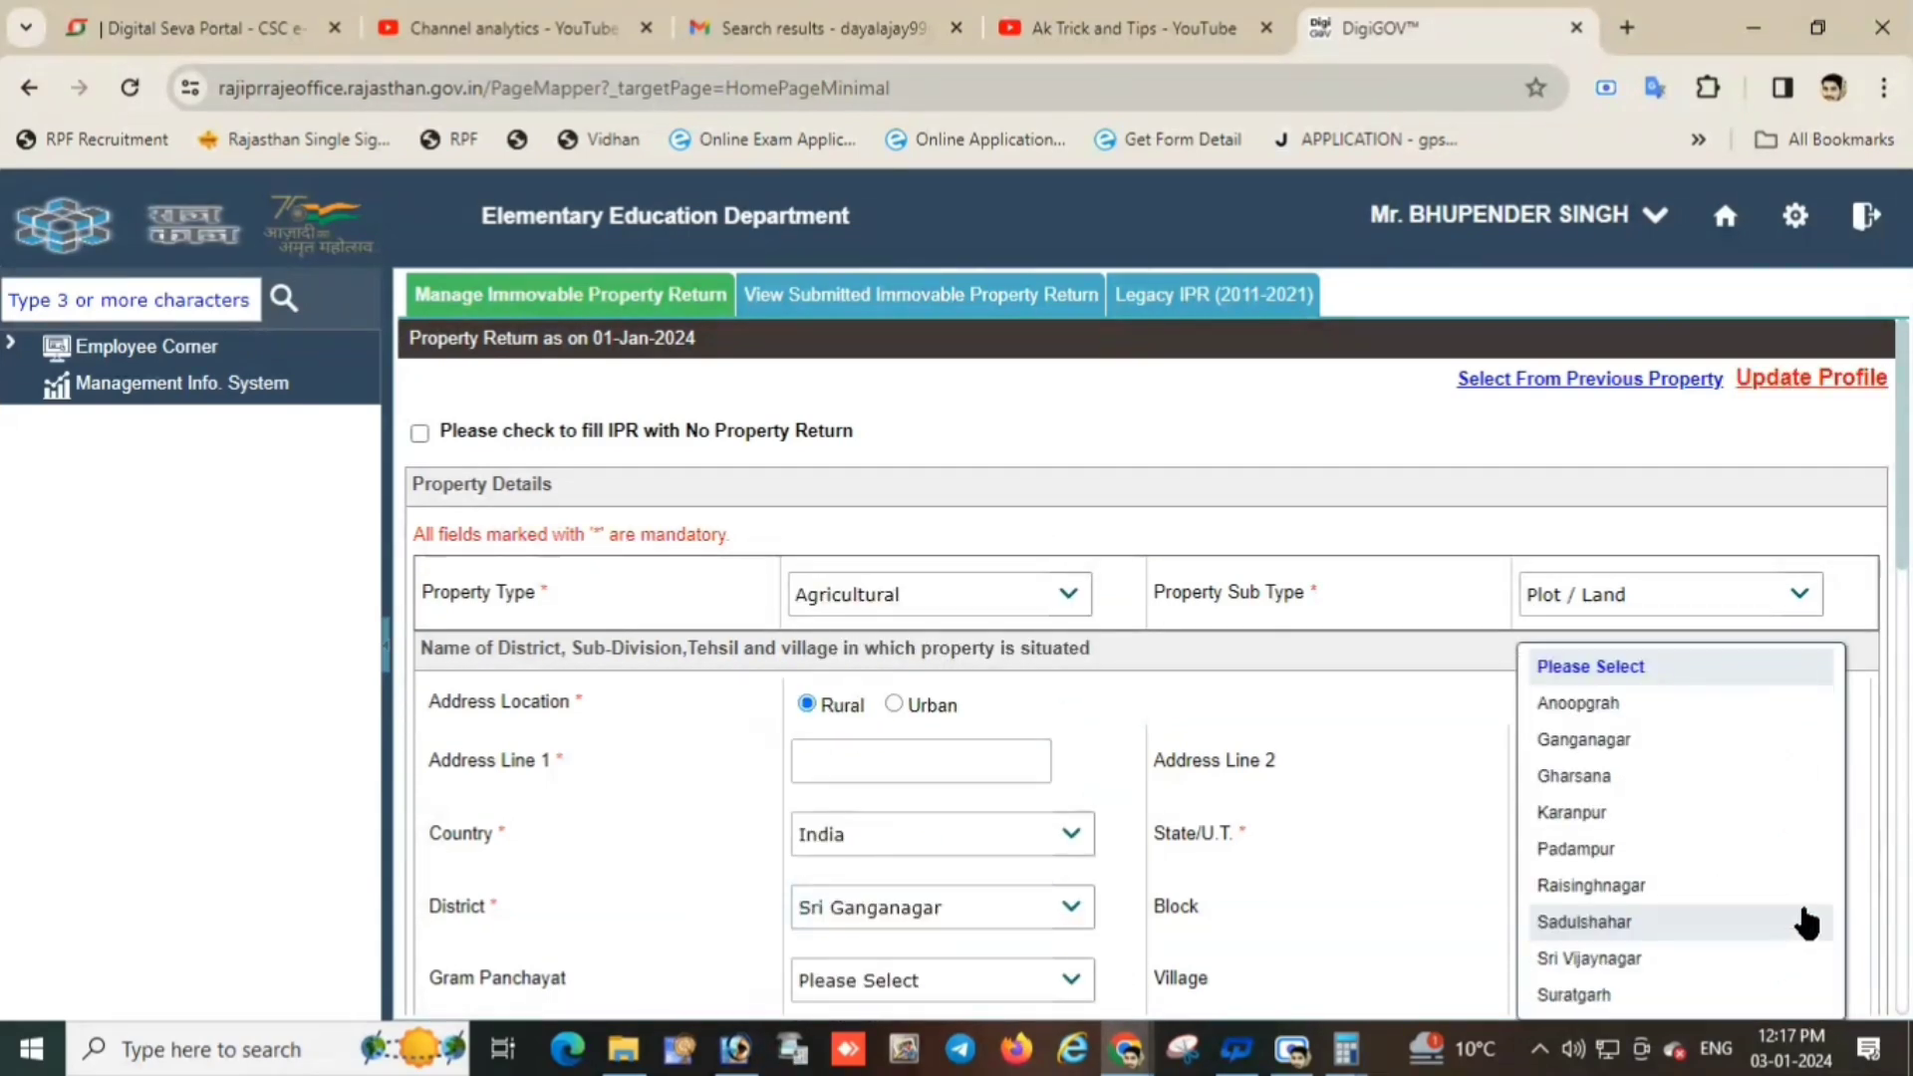
left_click(1599, 959)
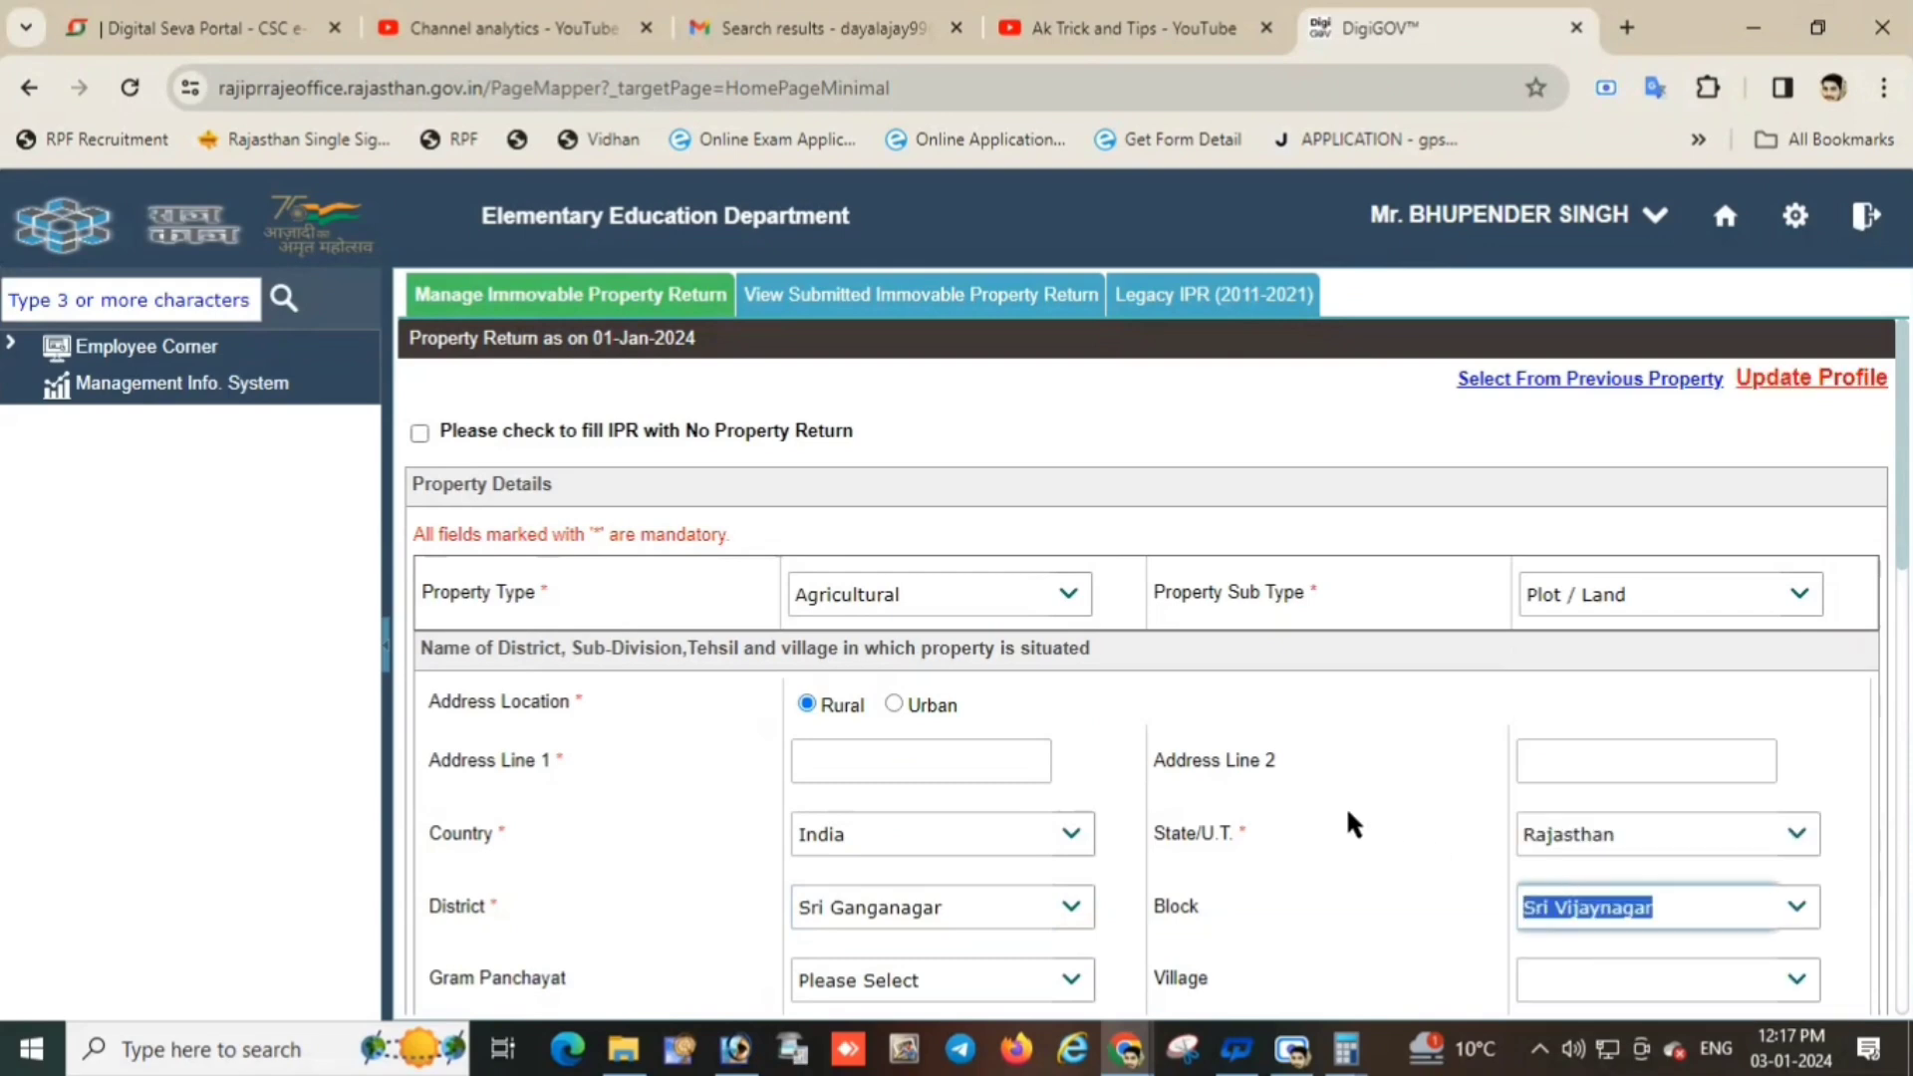
scroll(1344, 807, "down", 3)
left_click(1075, 703)
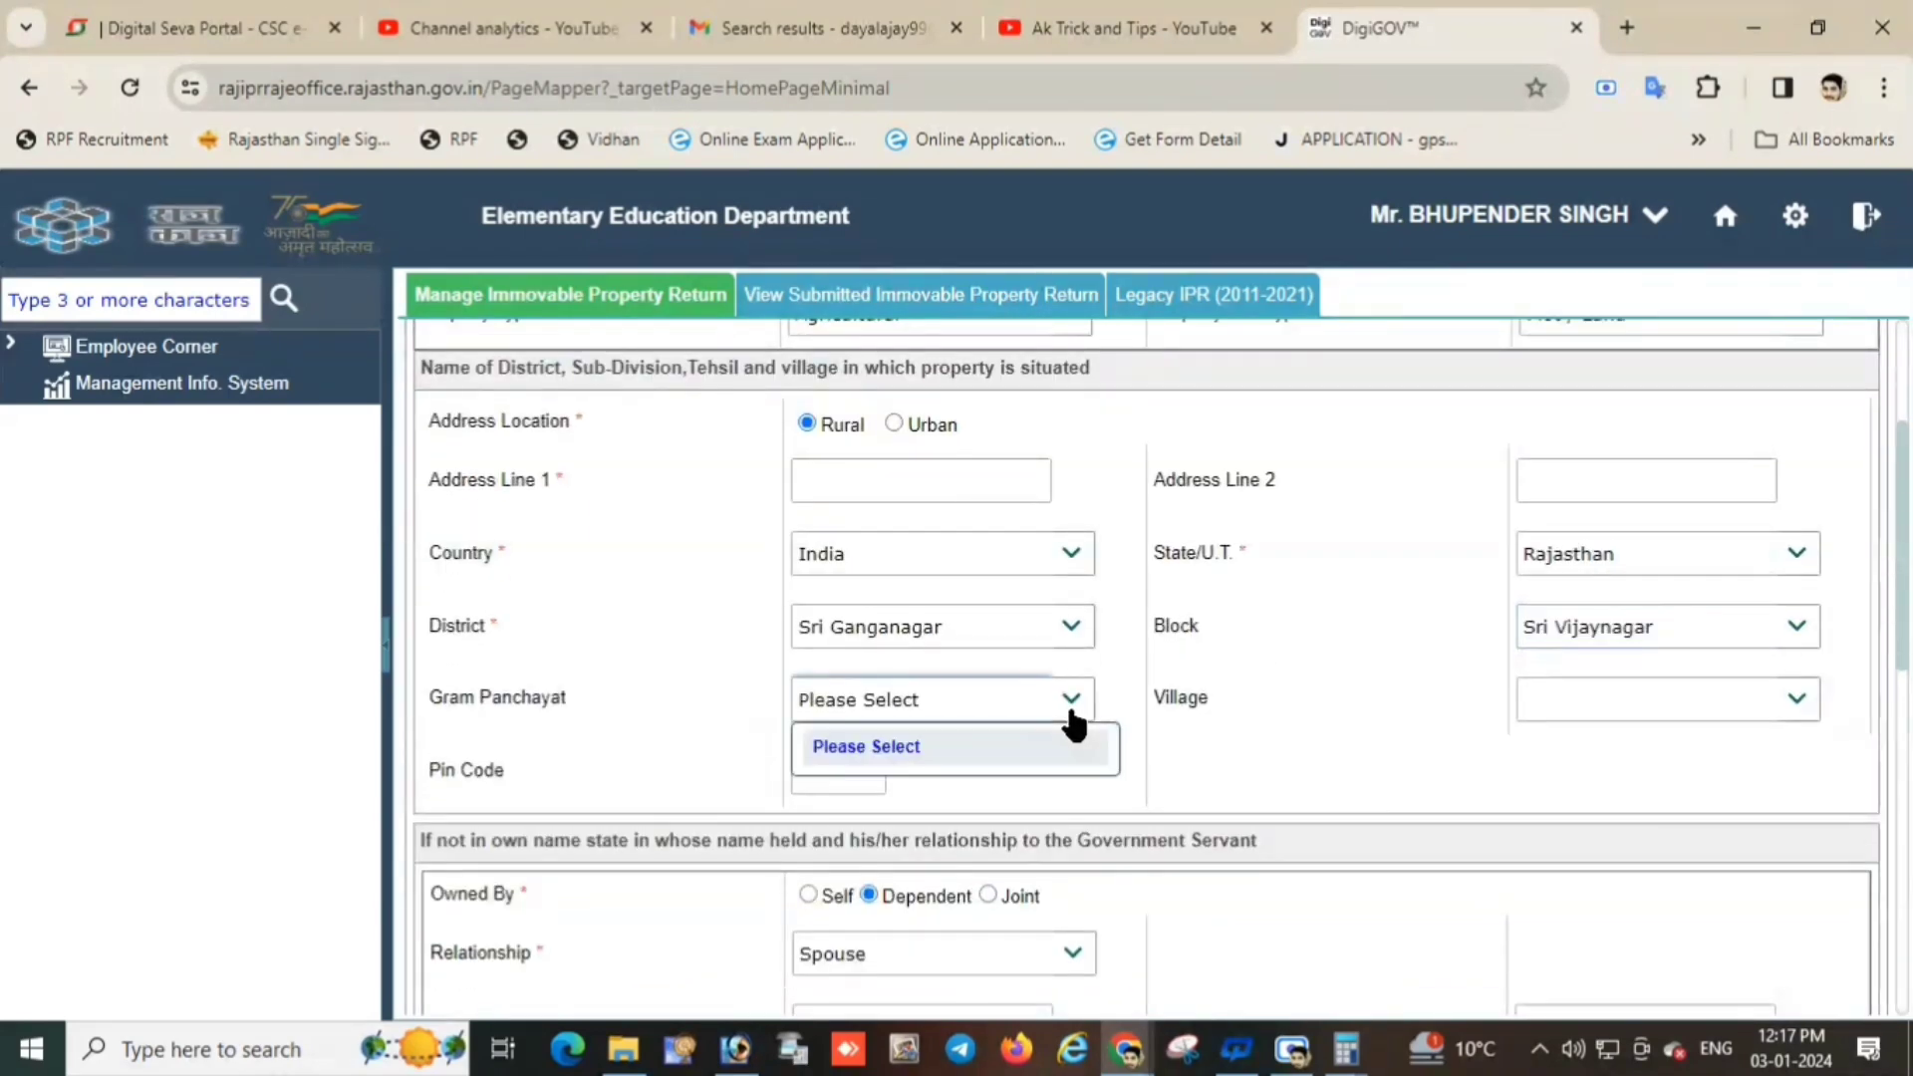
left_click(1078, 703)
left_click(1076, 706)
left_click(1076, 706)
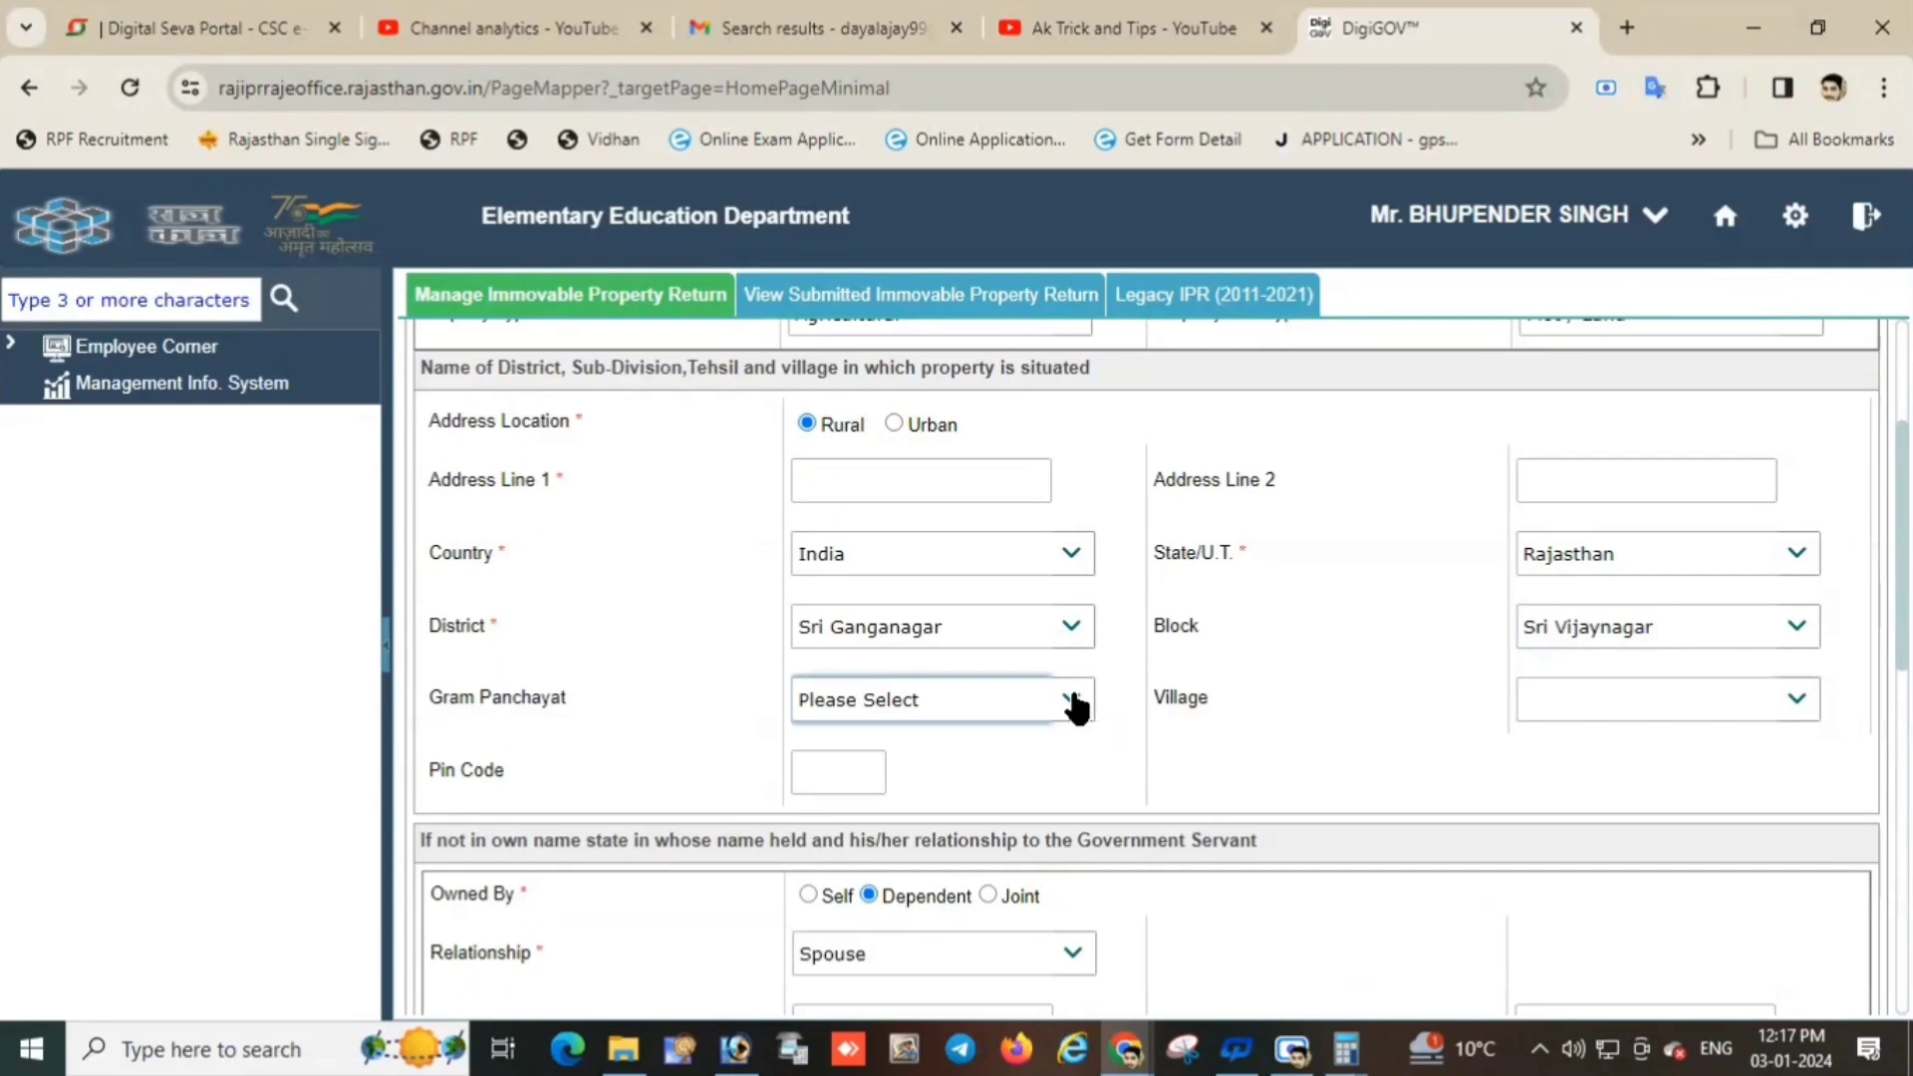
left_click(1594, 706)
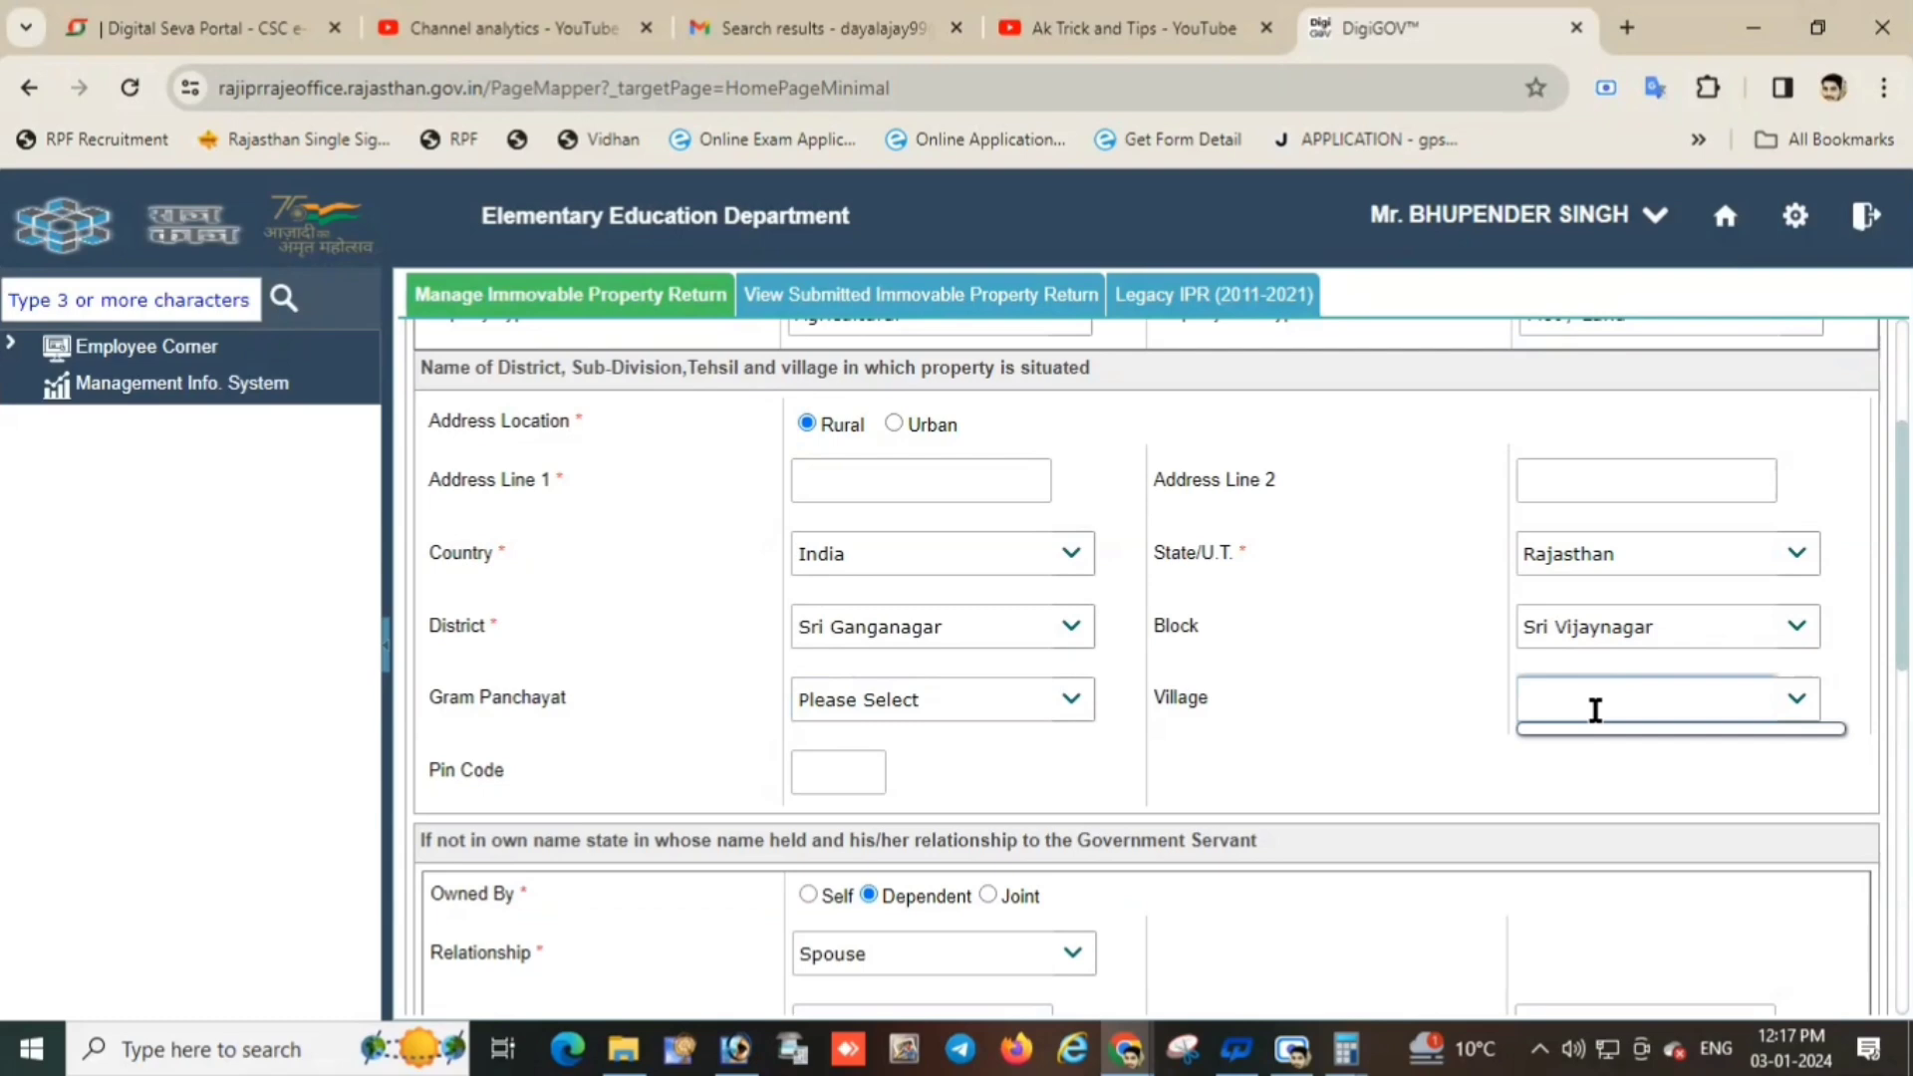
Enter the plot's Address Line 1 and its pin code.
mouse_move(1292, 1047)
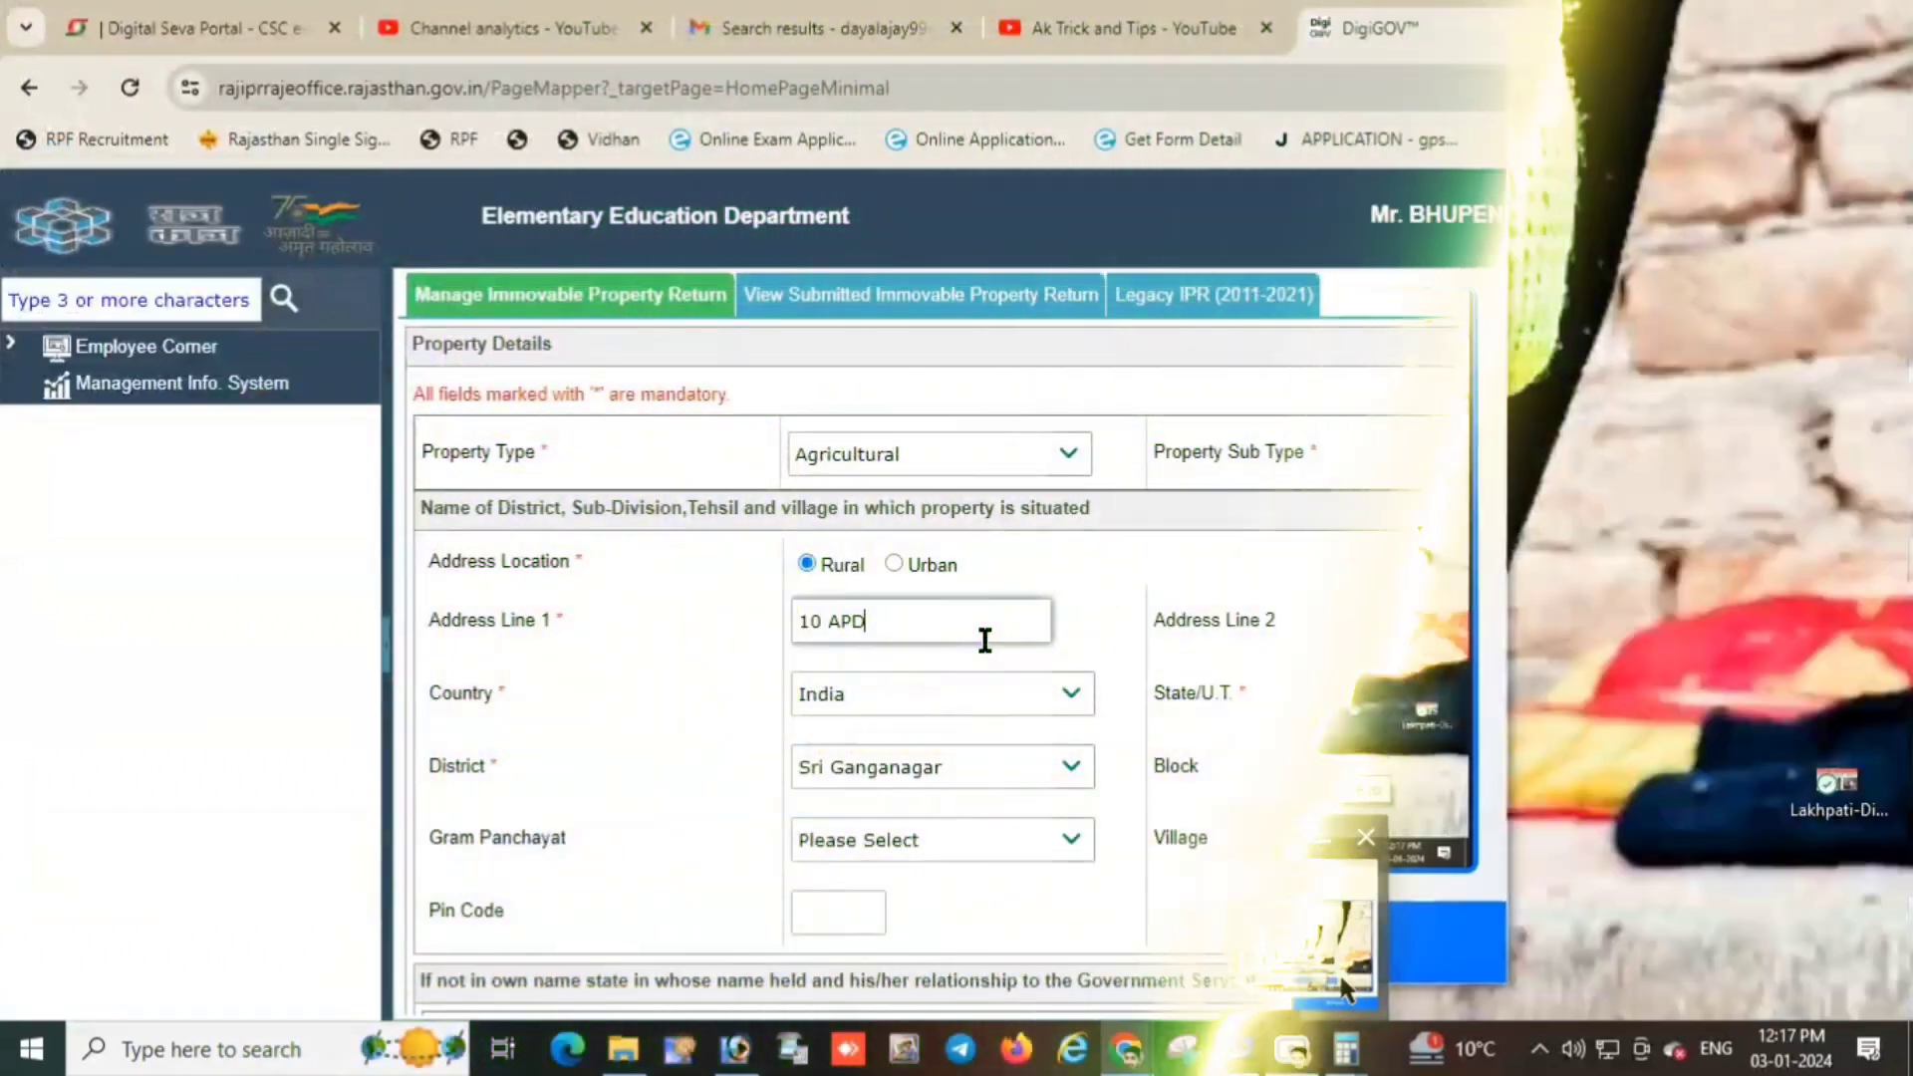
type("B")
left_click(1639, 624)
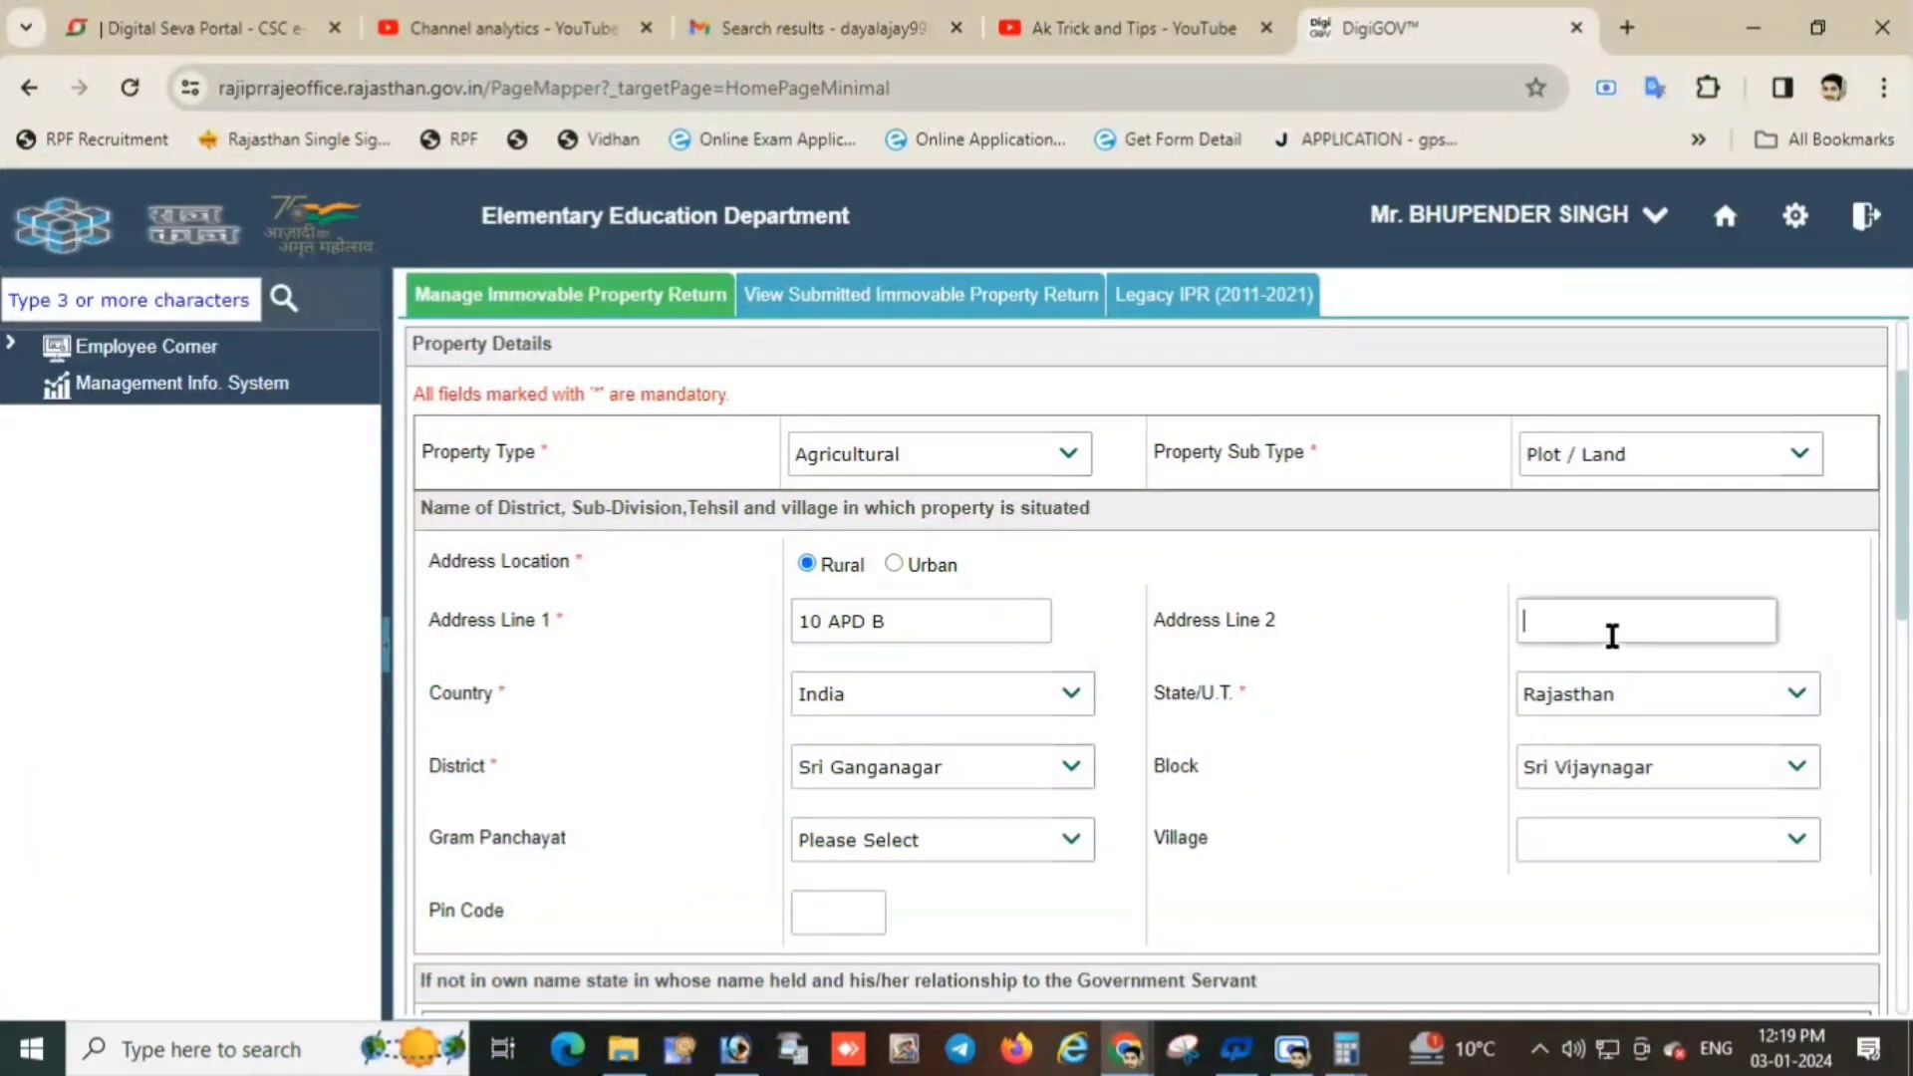
scroll(815, 697, "down", 1)
left_click(843, 780)
type("335704")
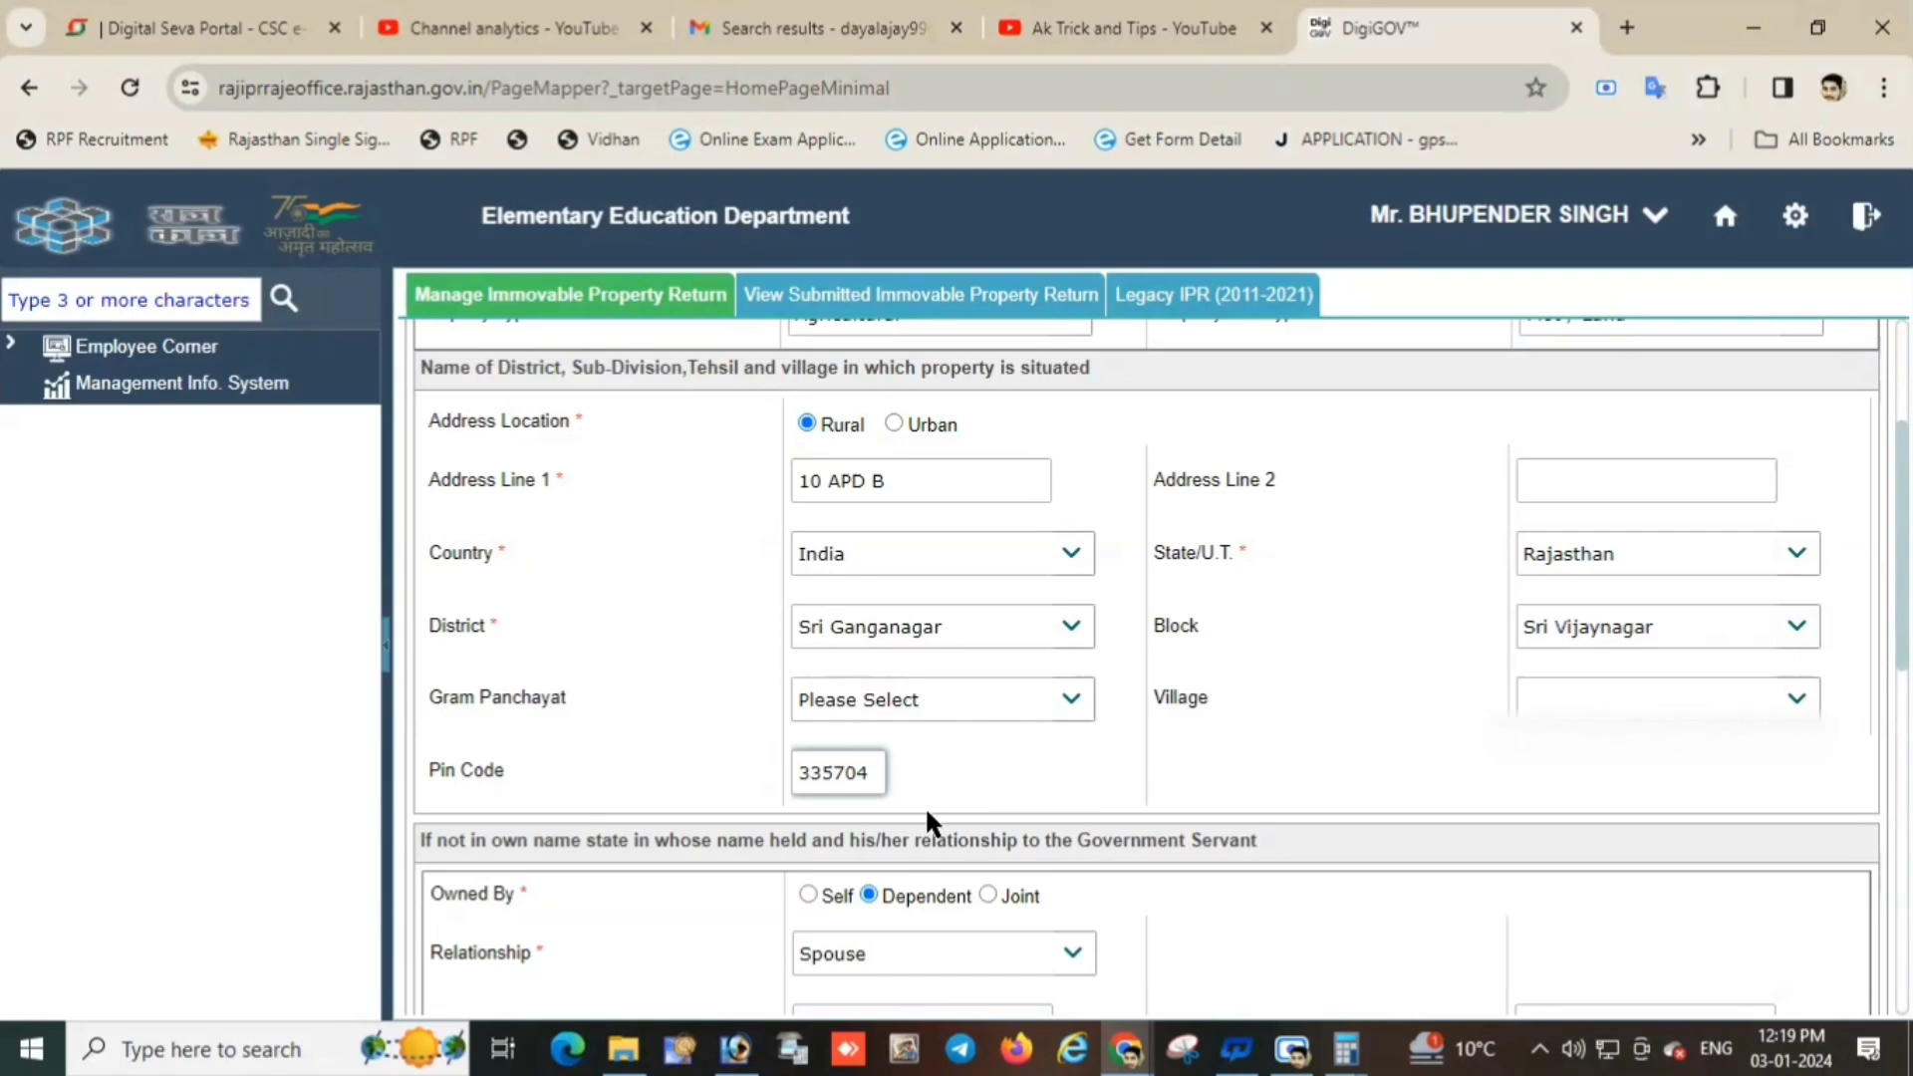
Enter the spouse's name as the dependent owner and add her to the ownership table.
scroll(1120, 813, "down", 3)
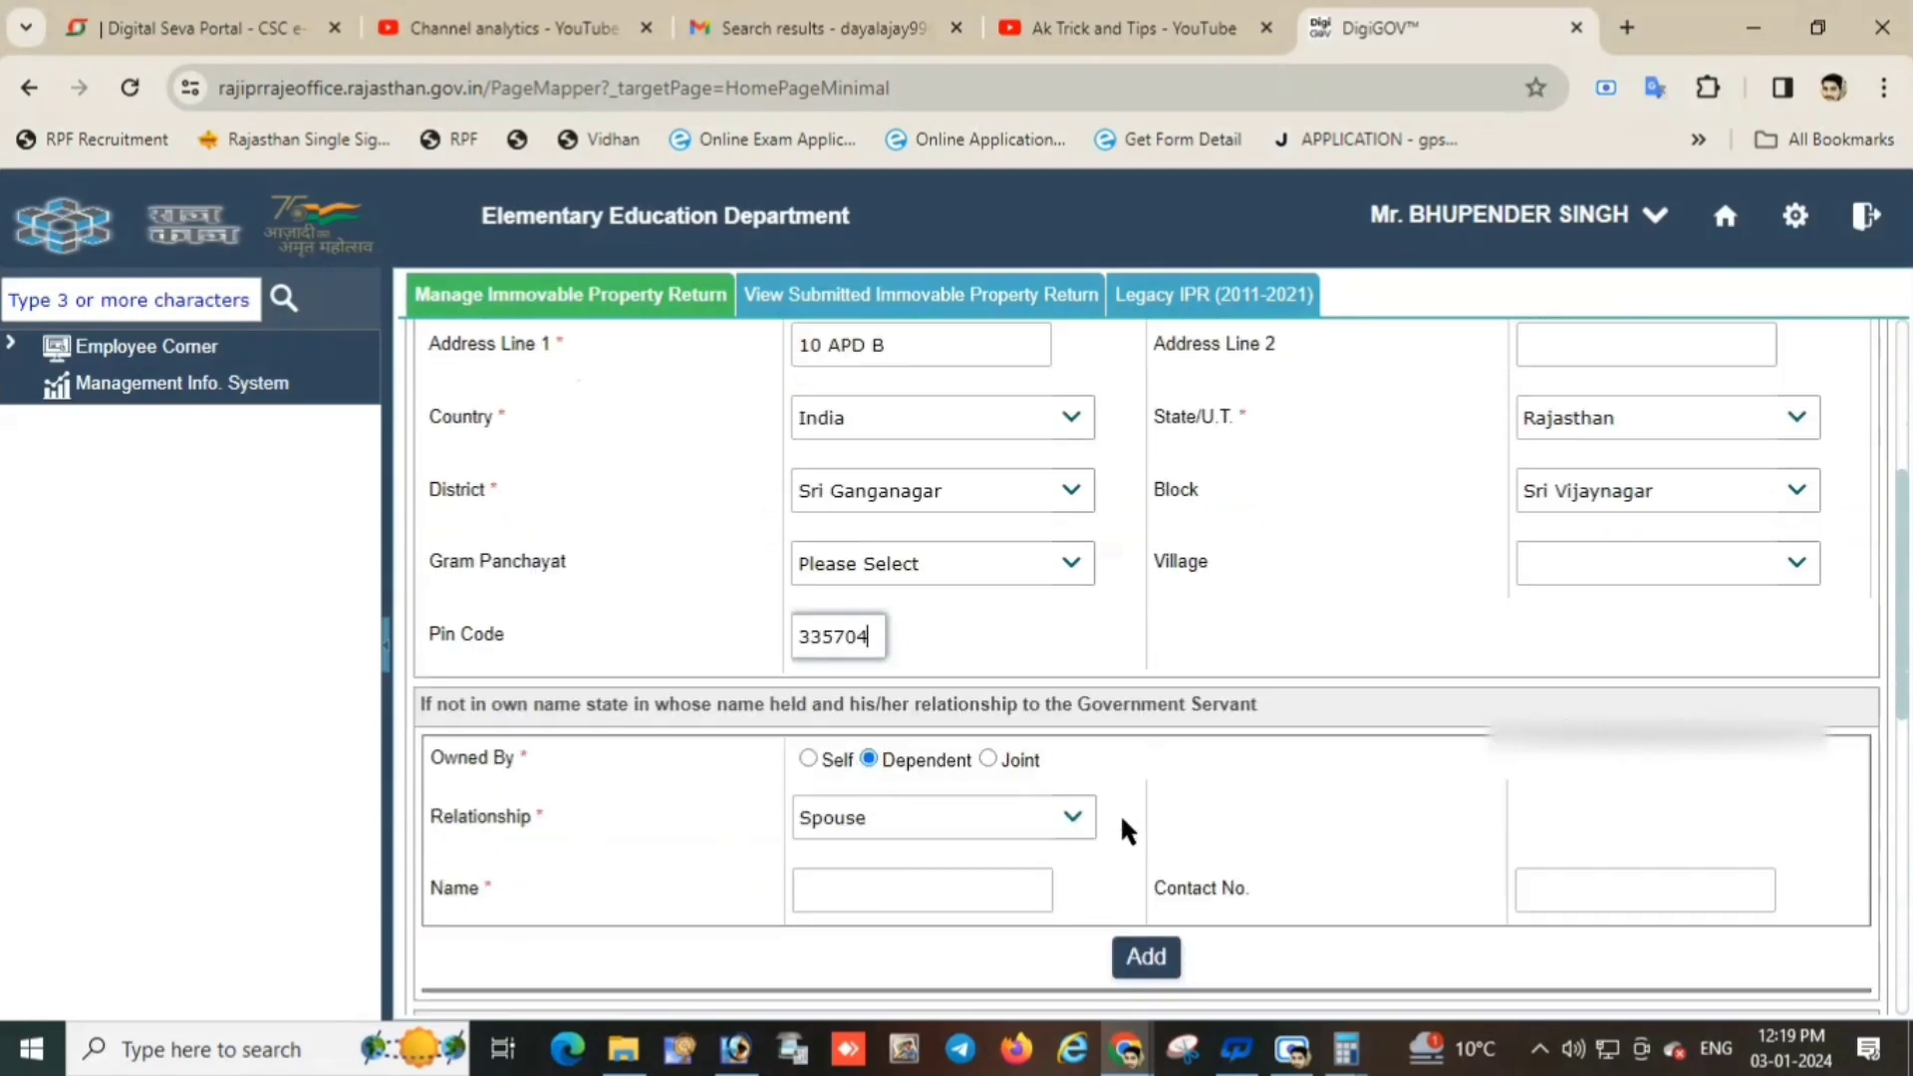
left_click(910, 755)
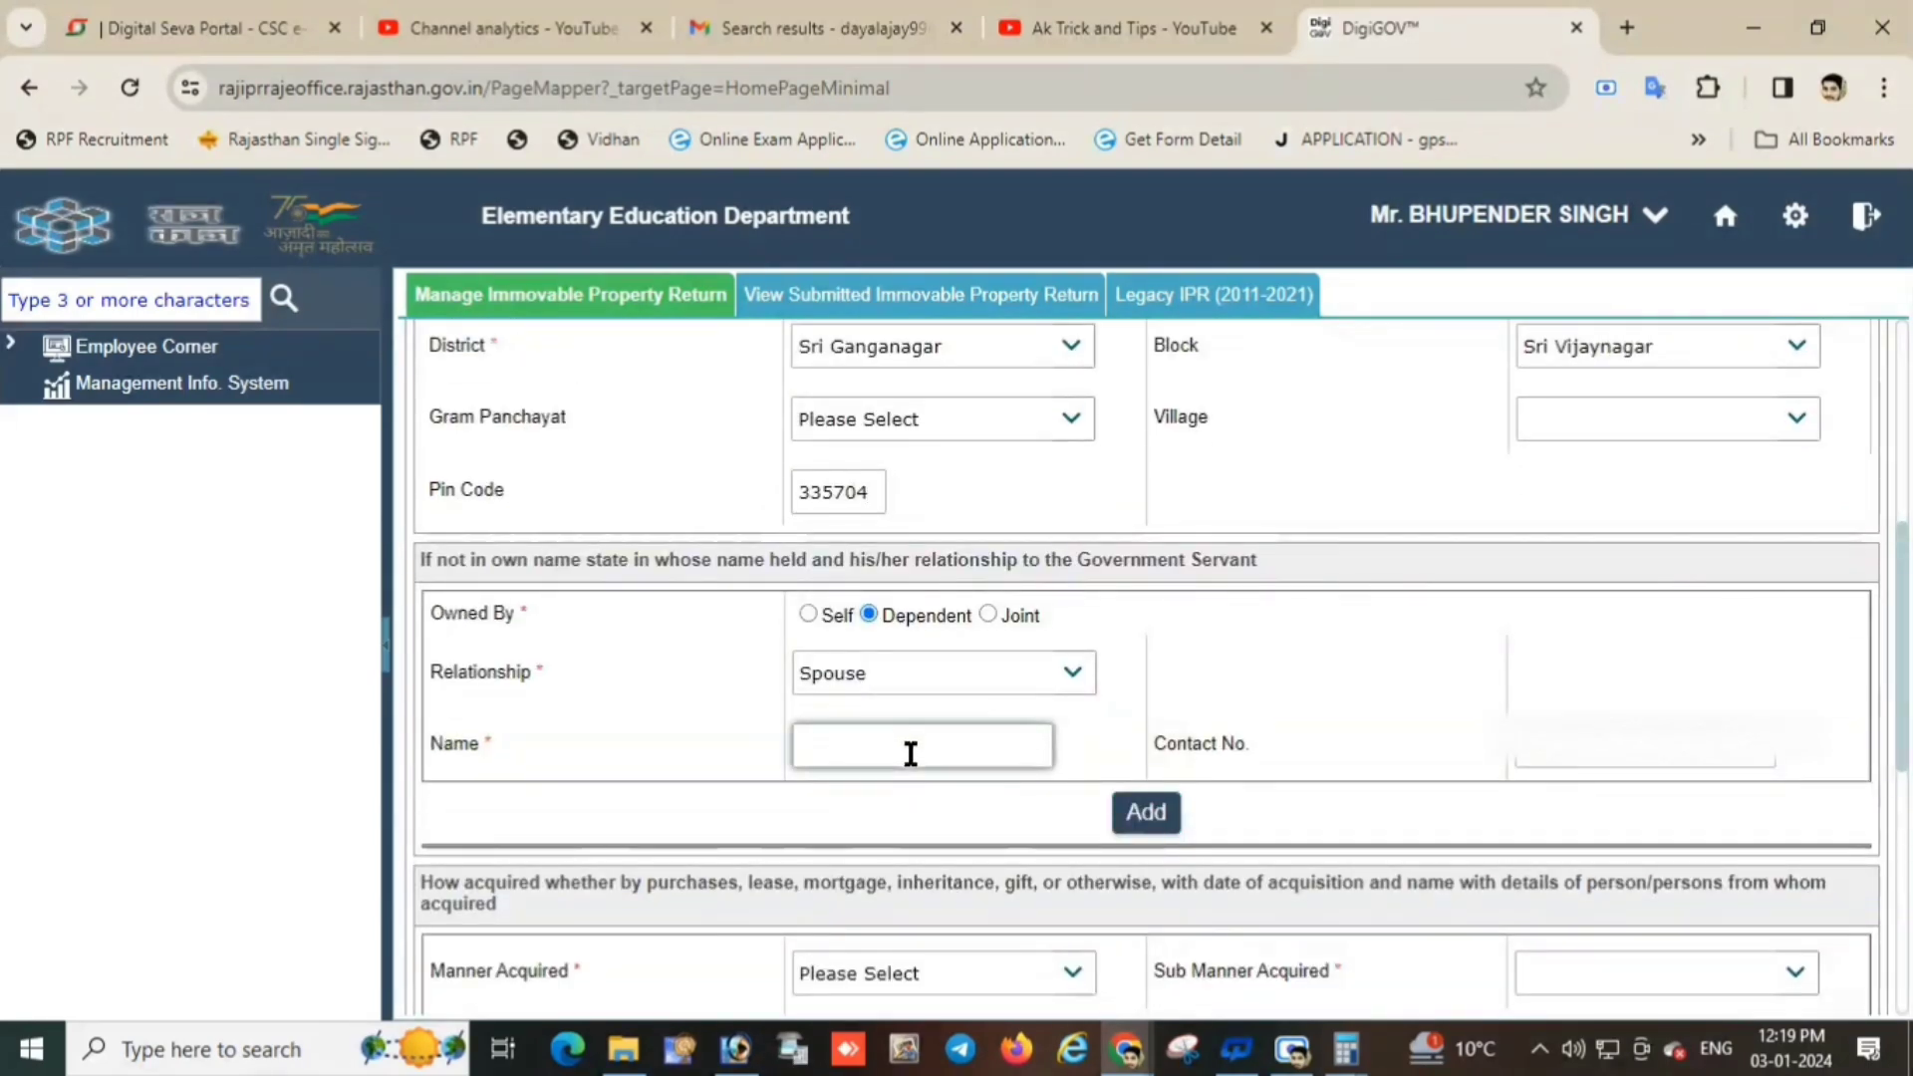
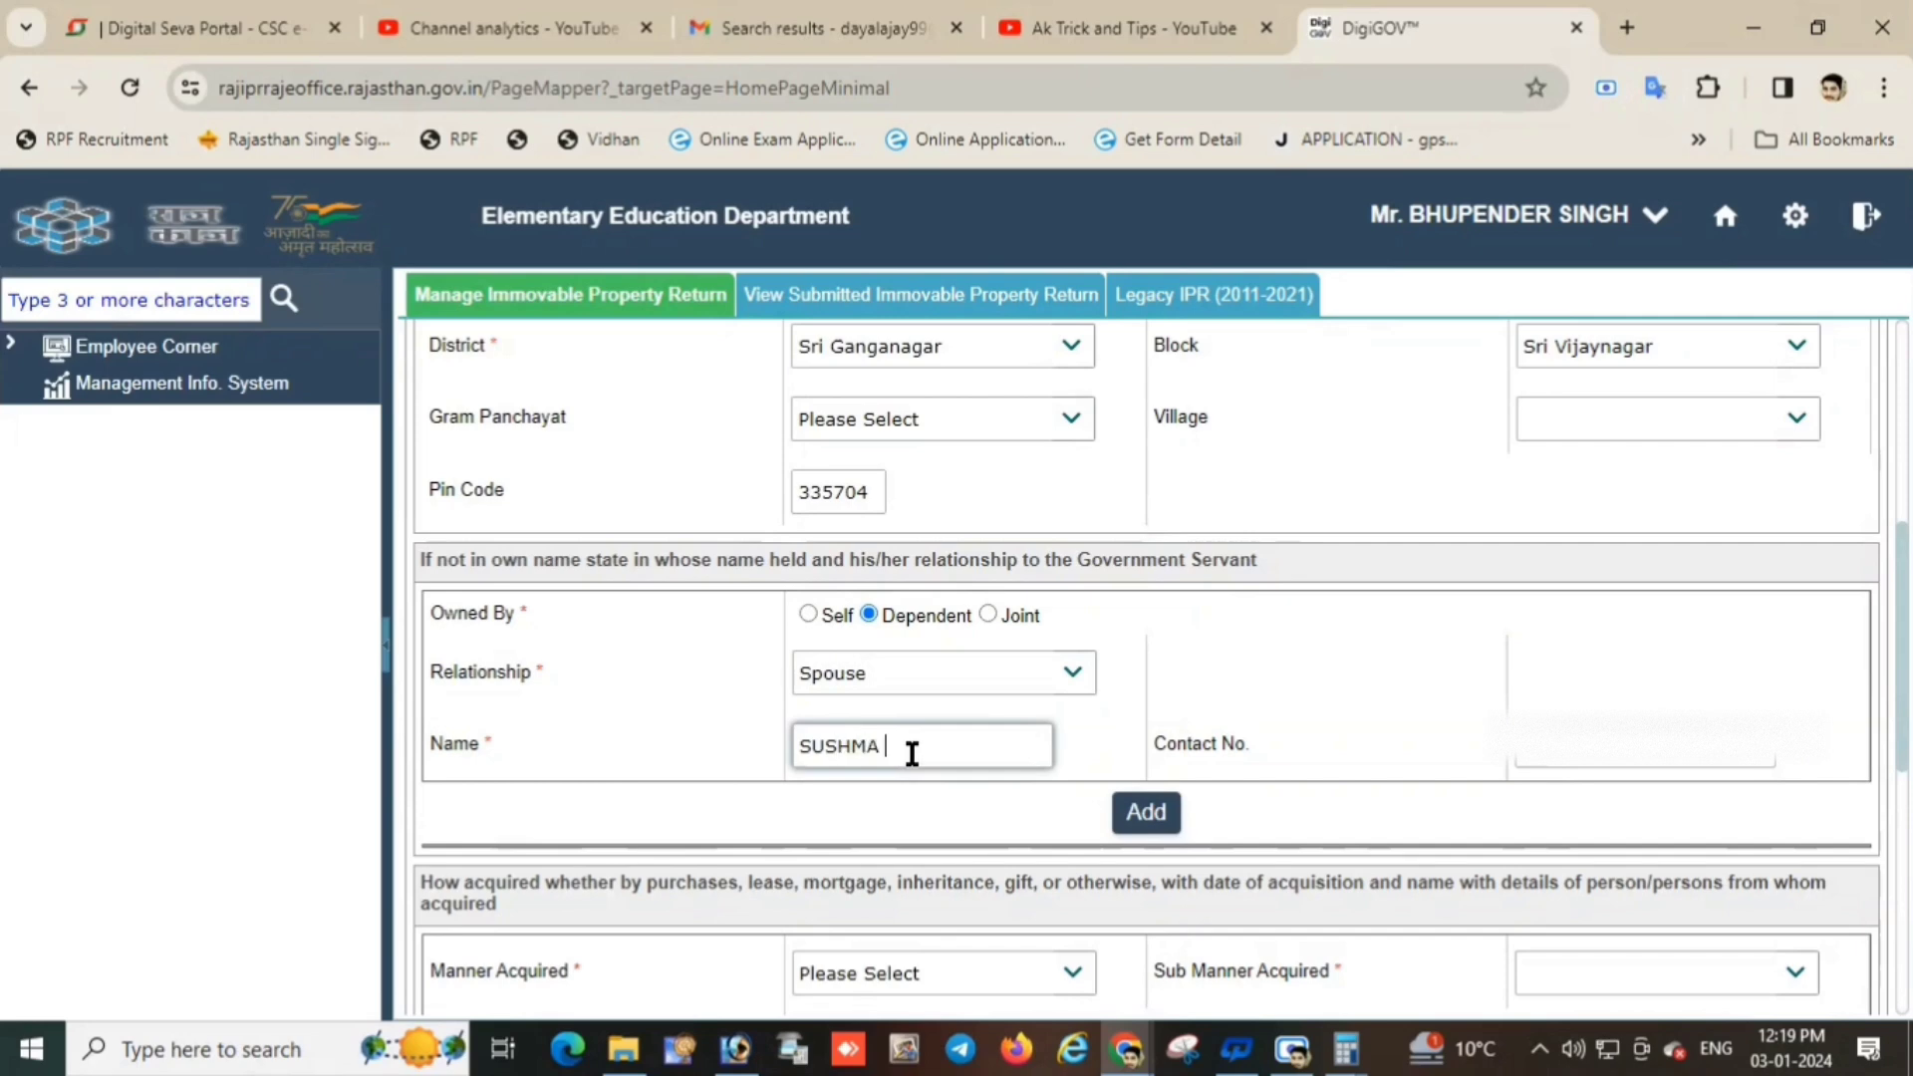
left_click(1635, 749)
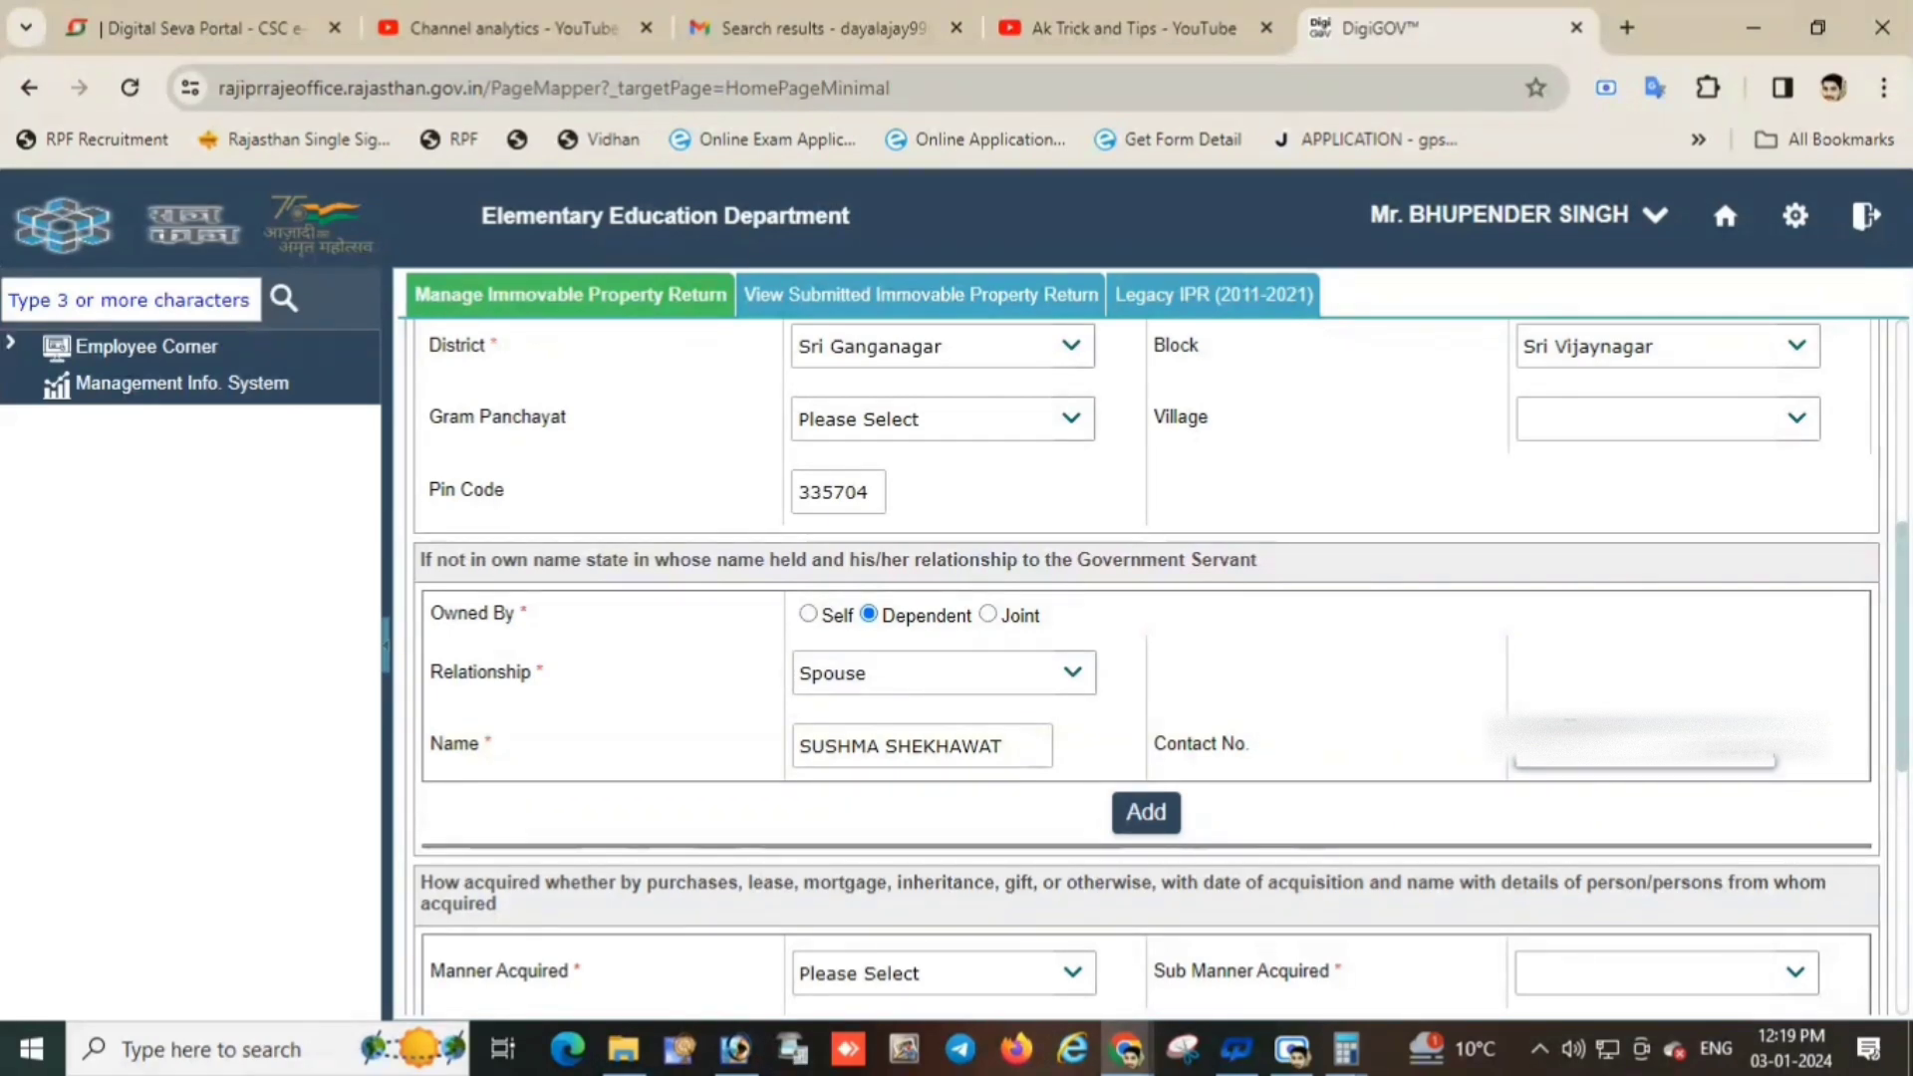
left_click(1146, 812)
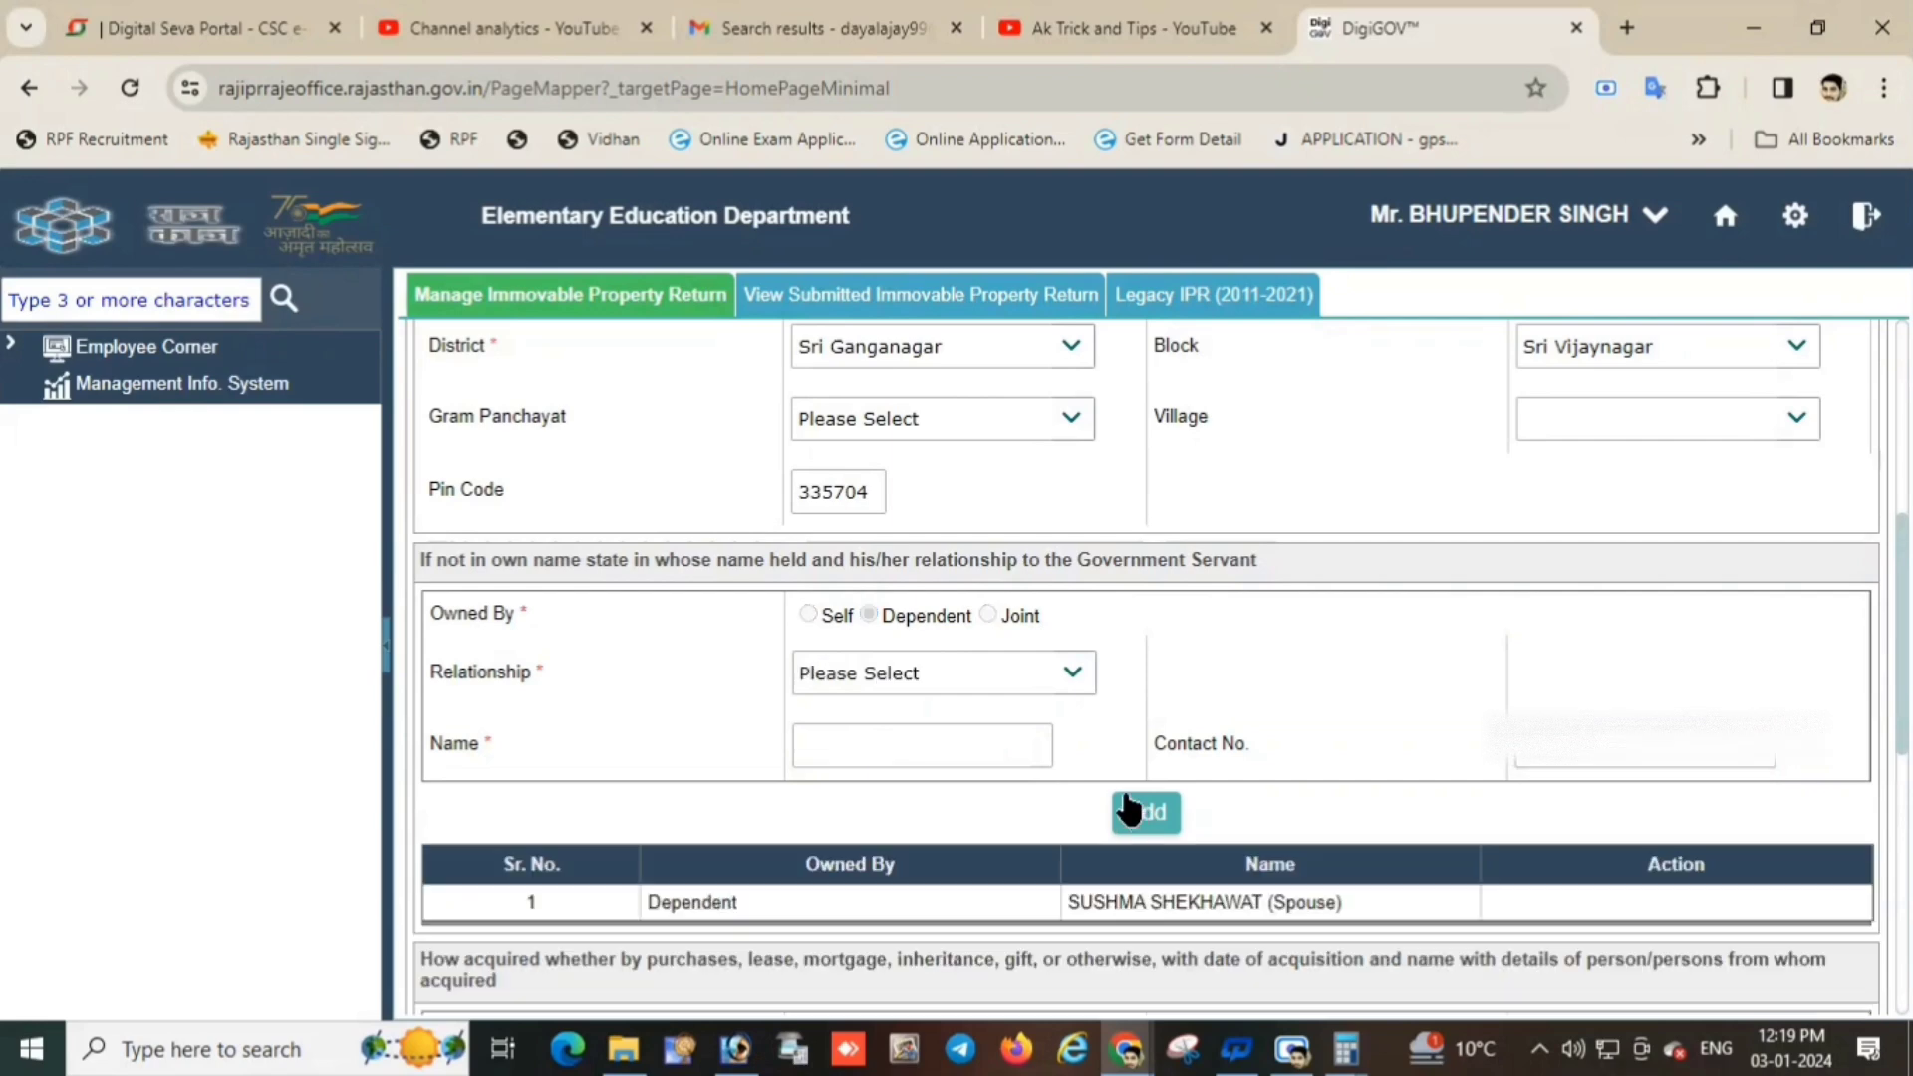
scroll(1092, 777, "down", 4)
Set Manner Acquired to Purchase with Loan as the sub manner, replacing Savings.
left_click(859, 626)
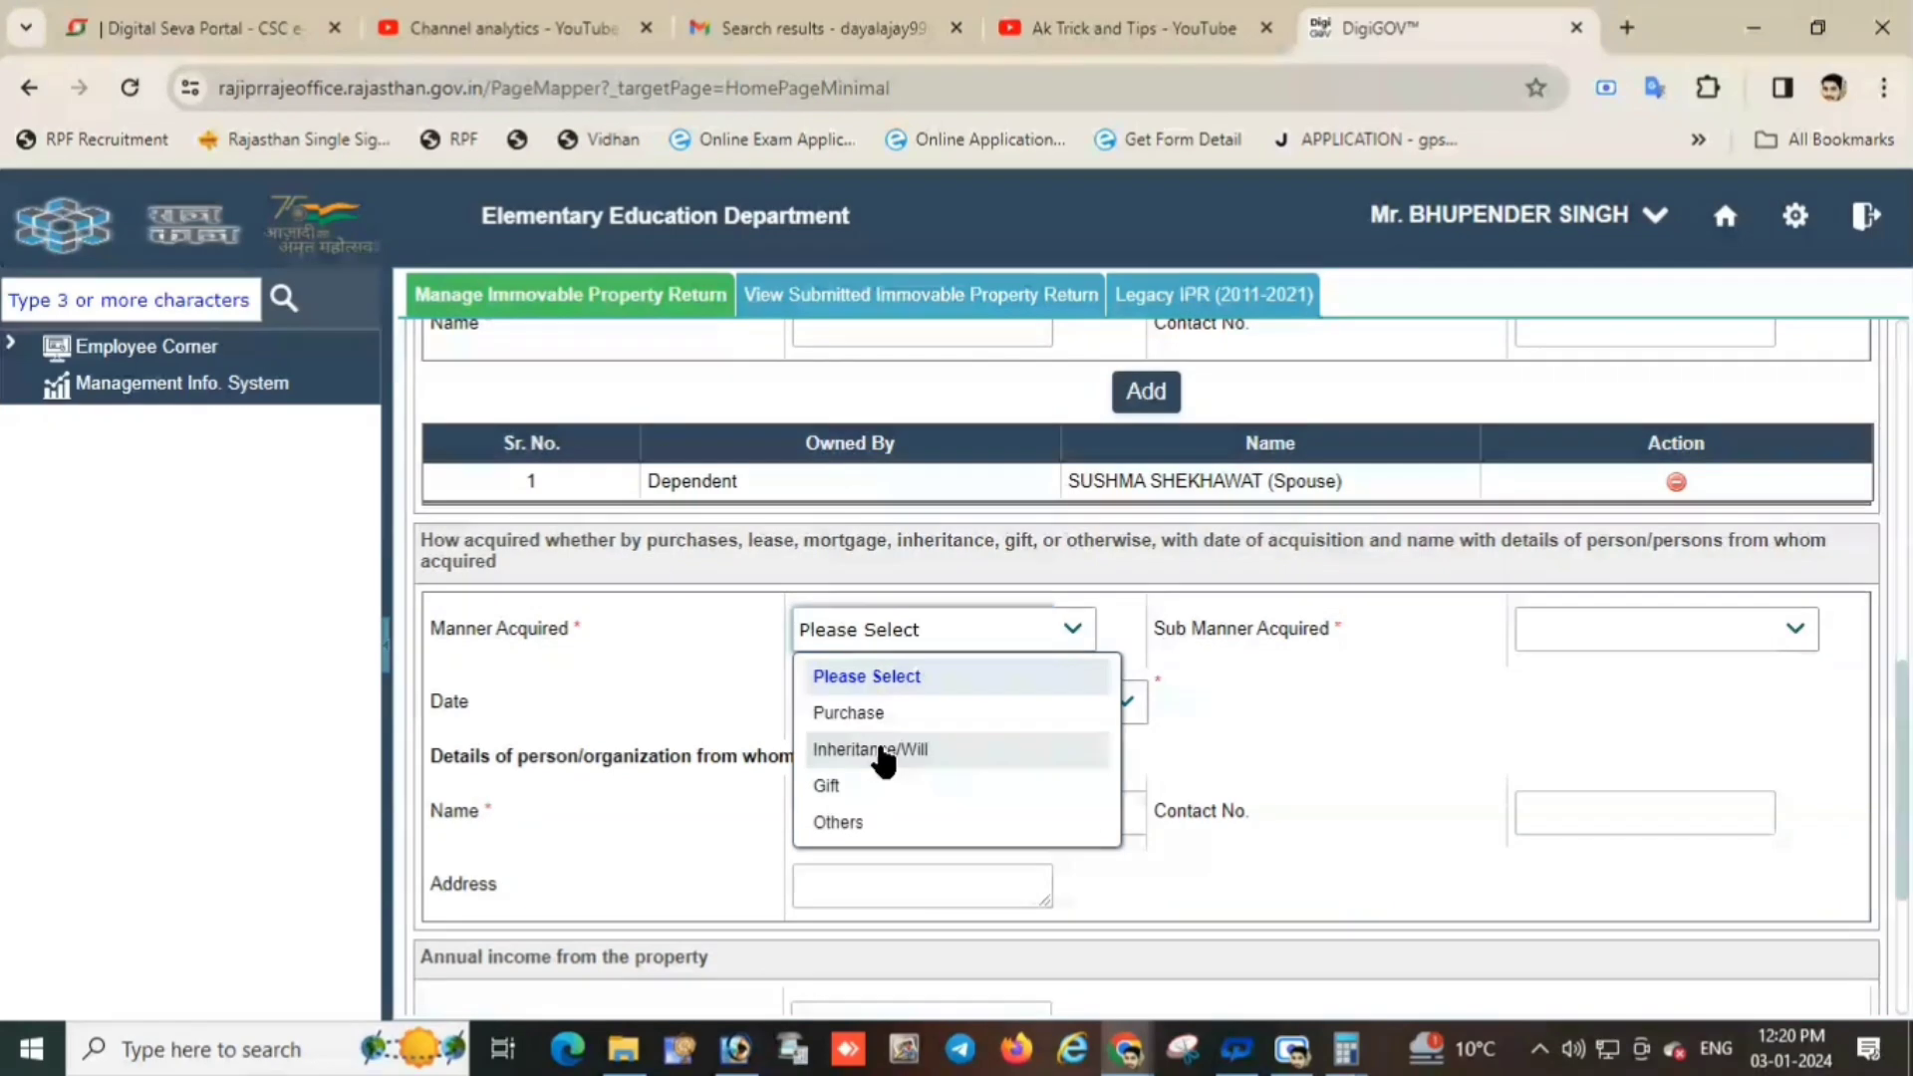
left_click(855, 714)
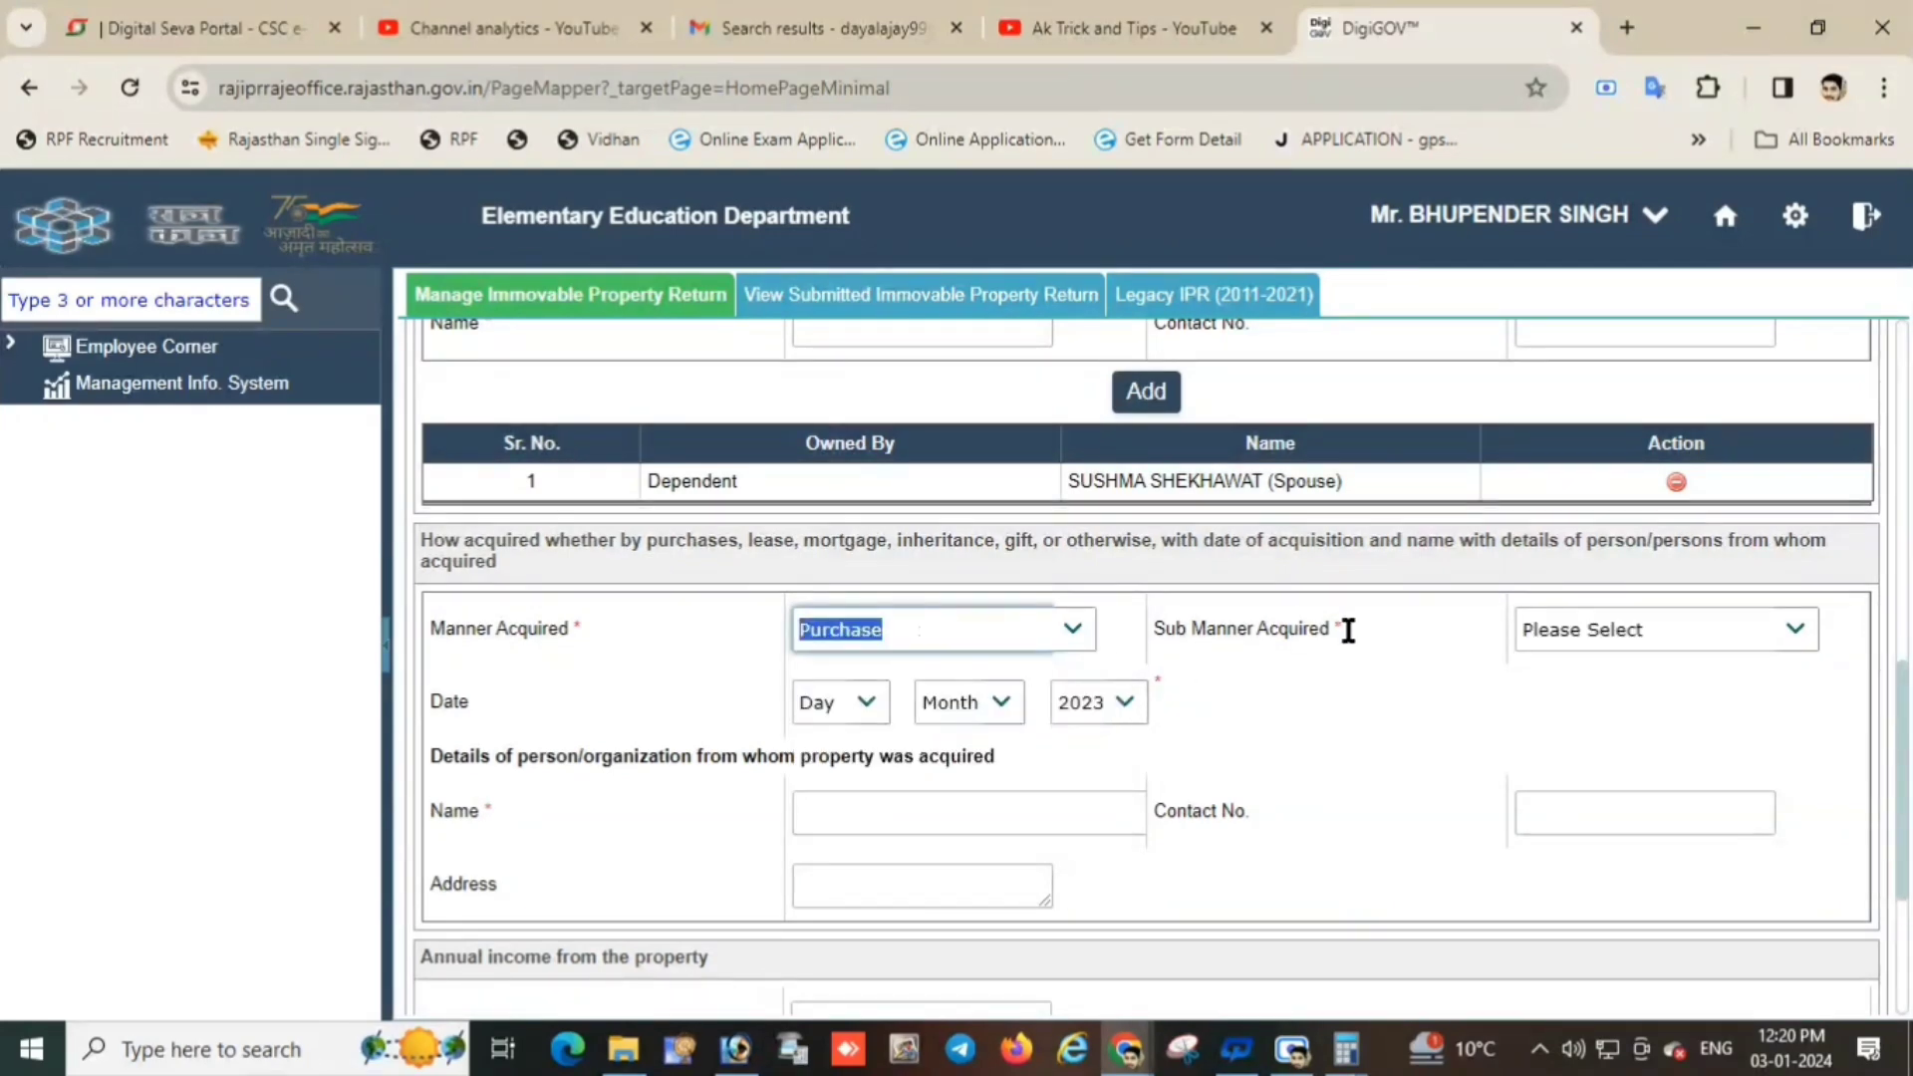
left_click(1608, 622)
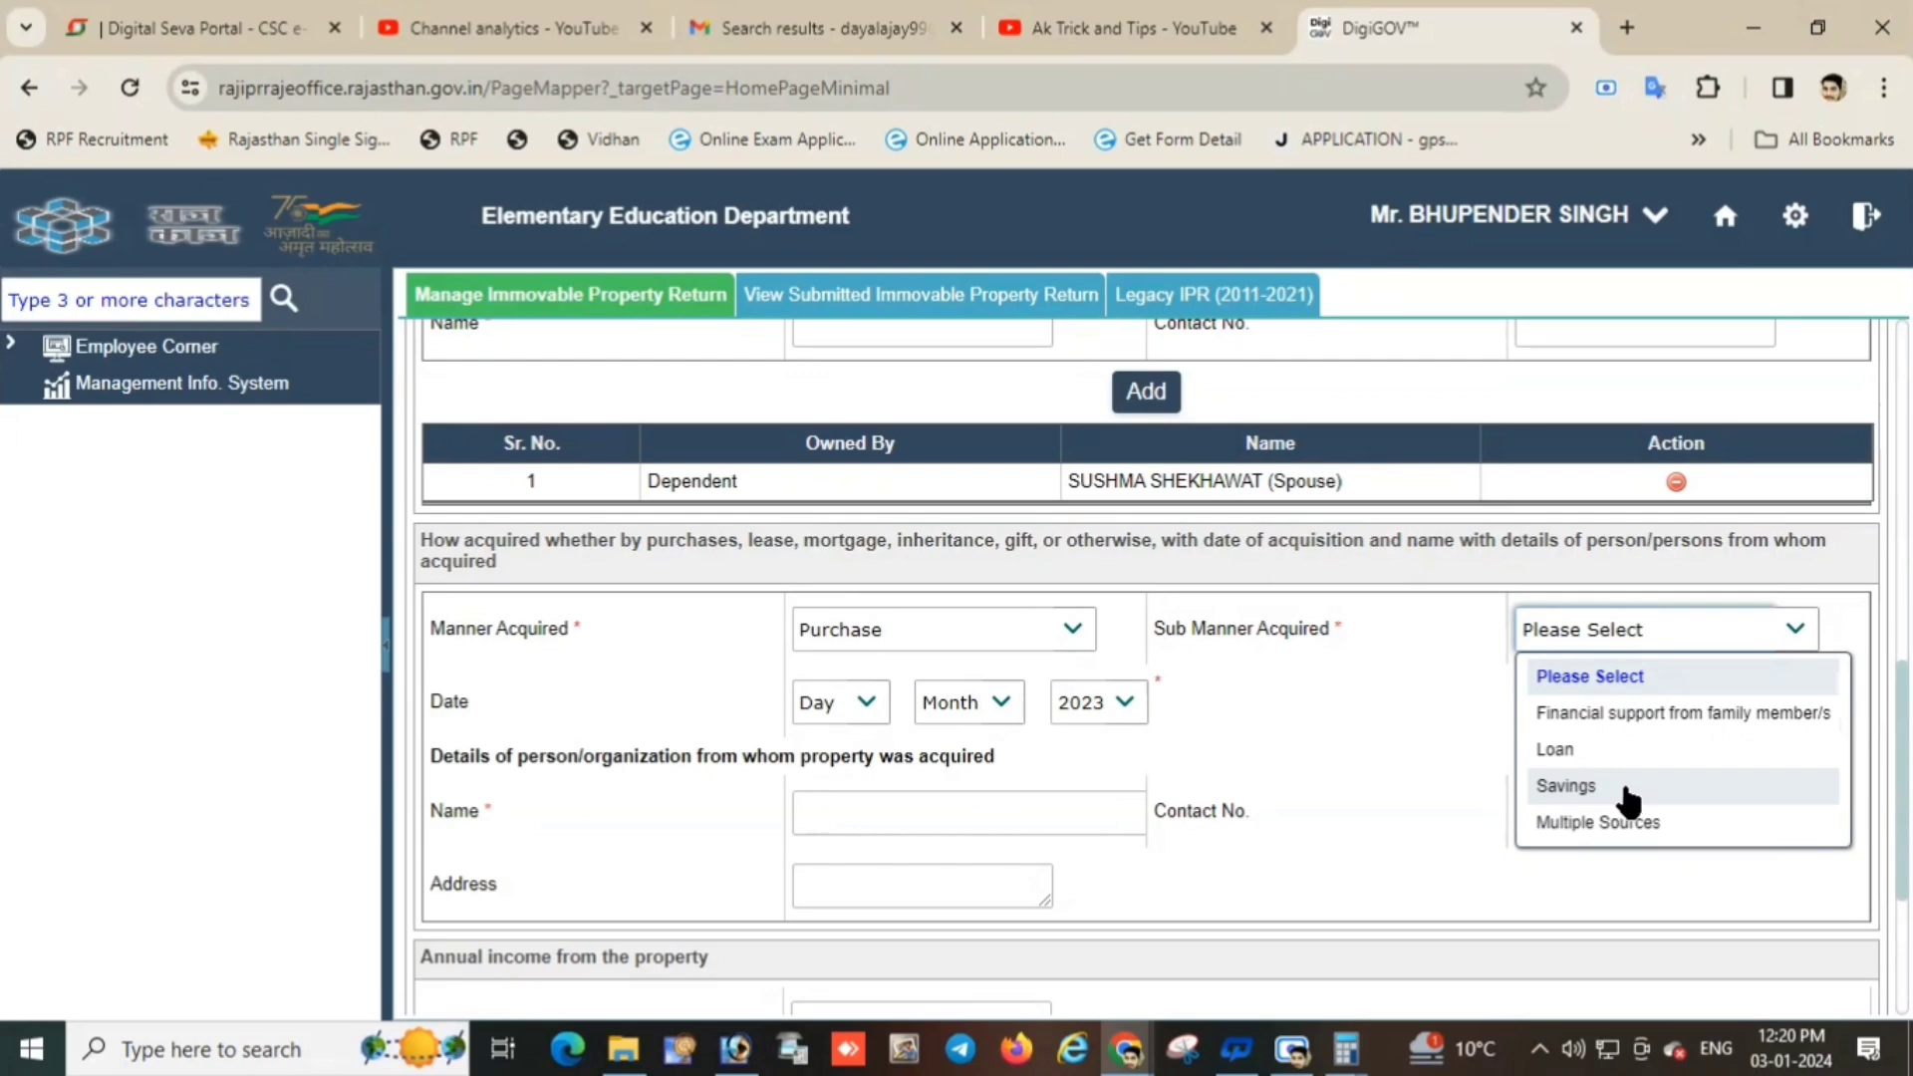
left_click(1594, 787)
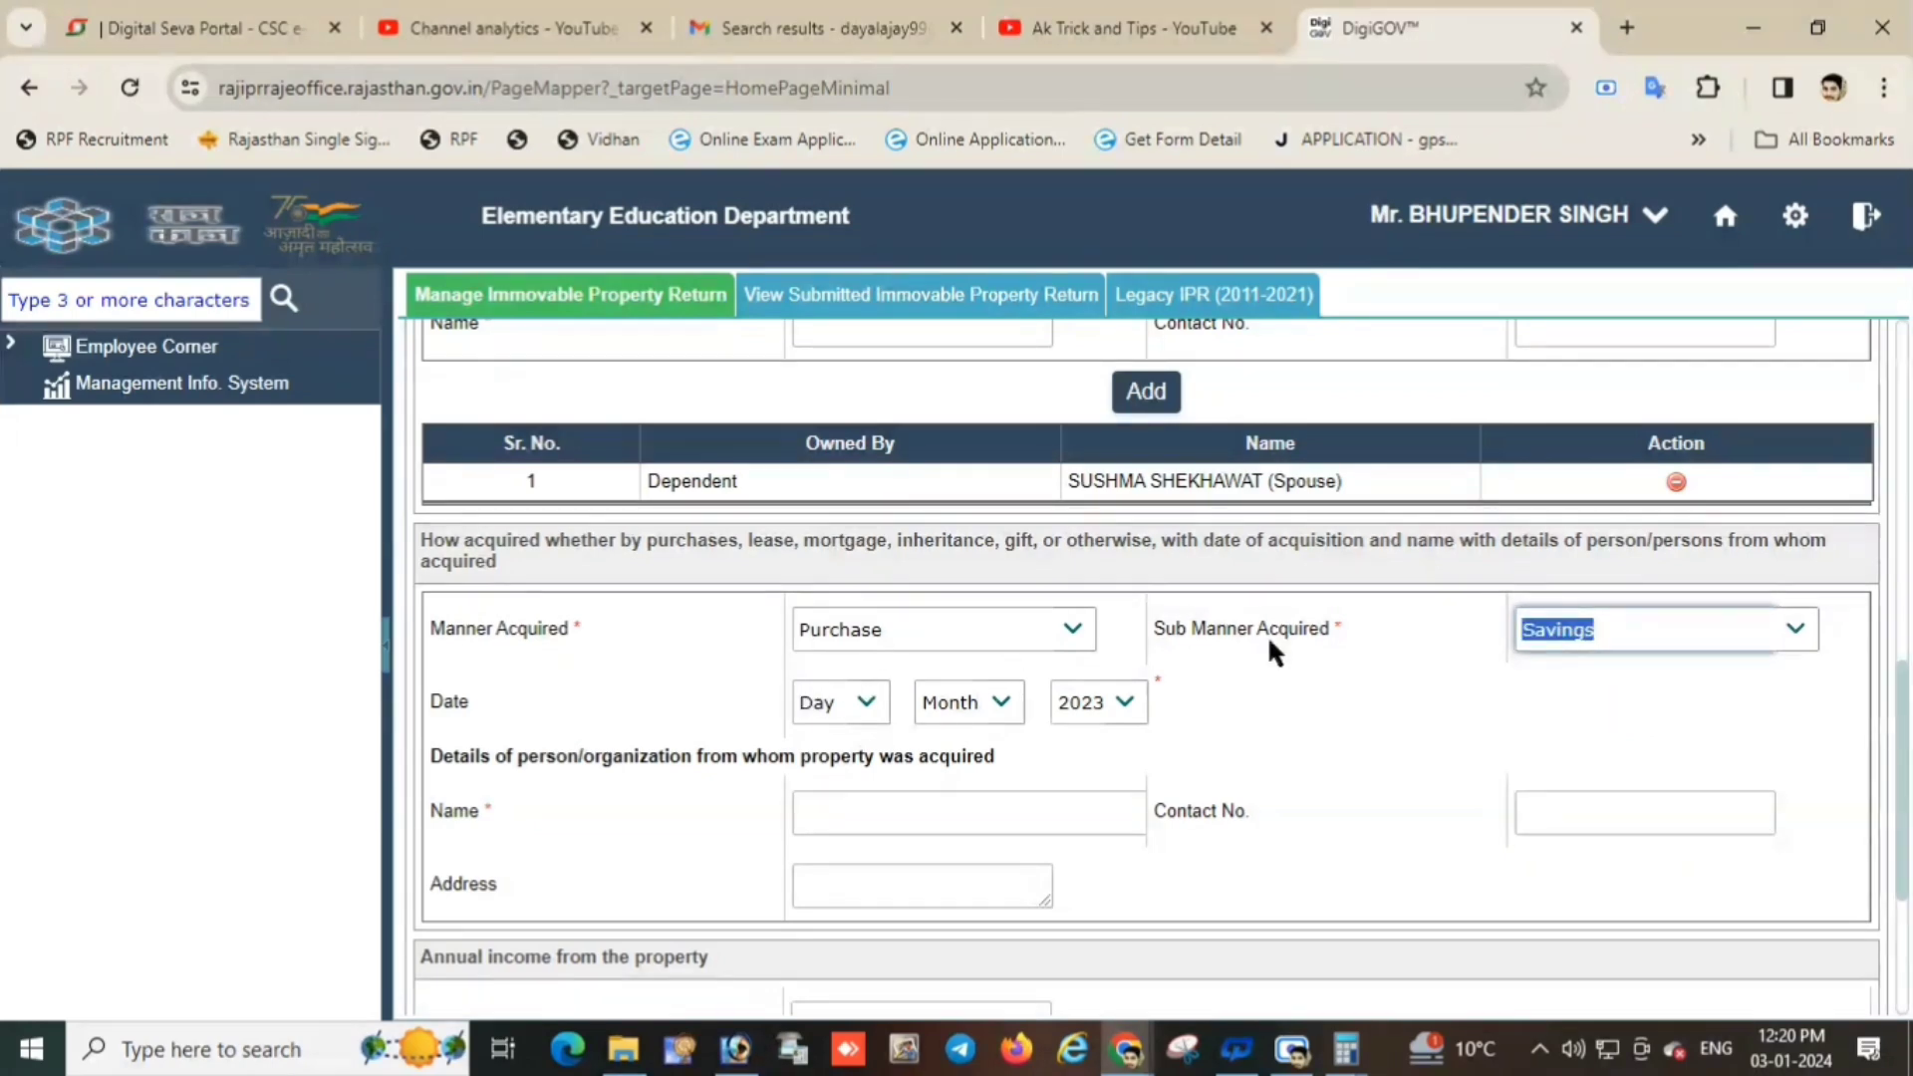
left_click(1649, 630)
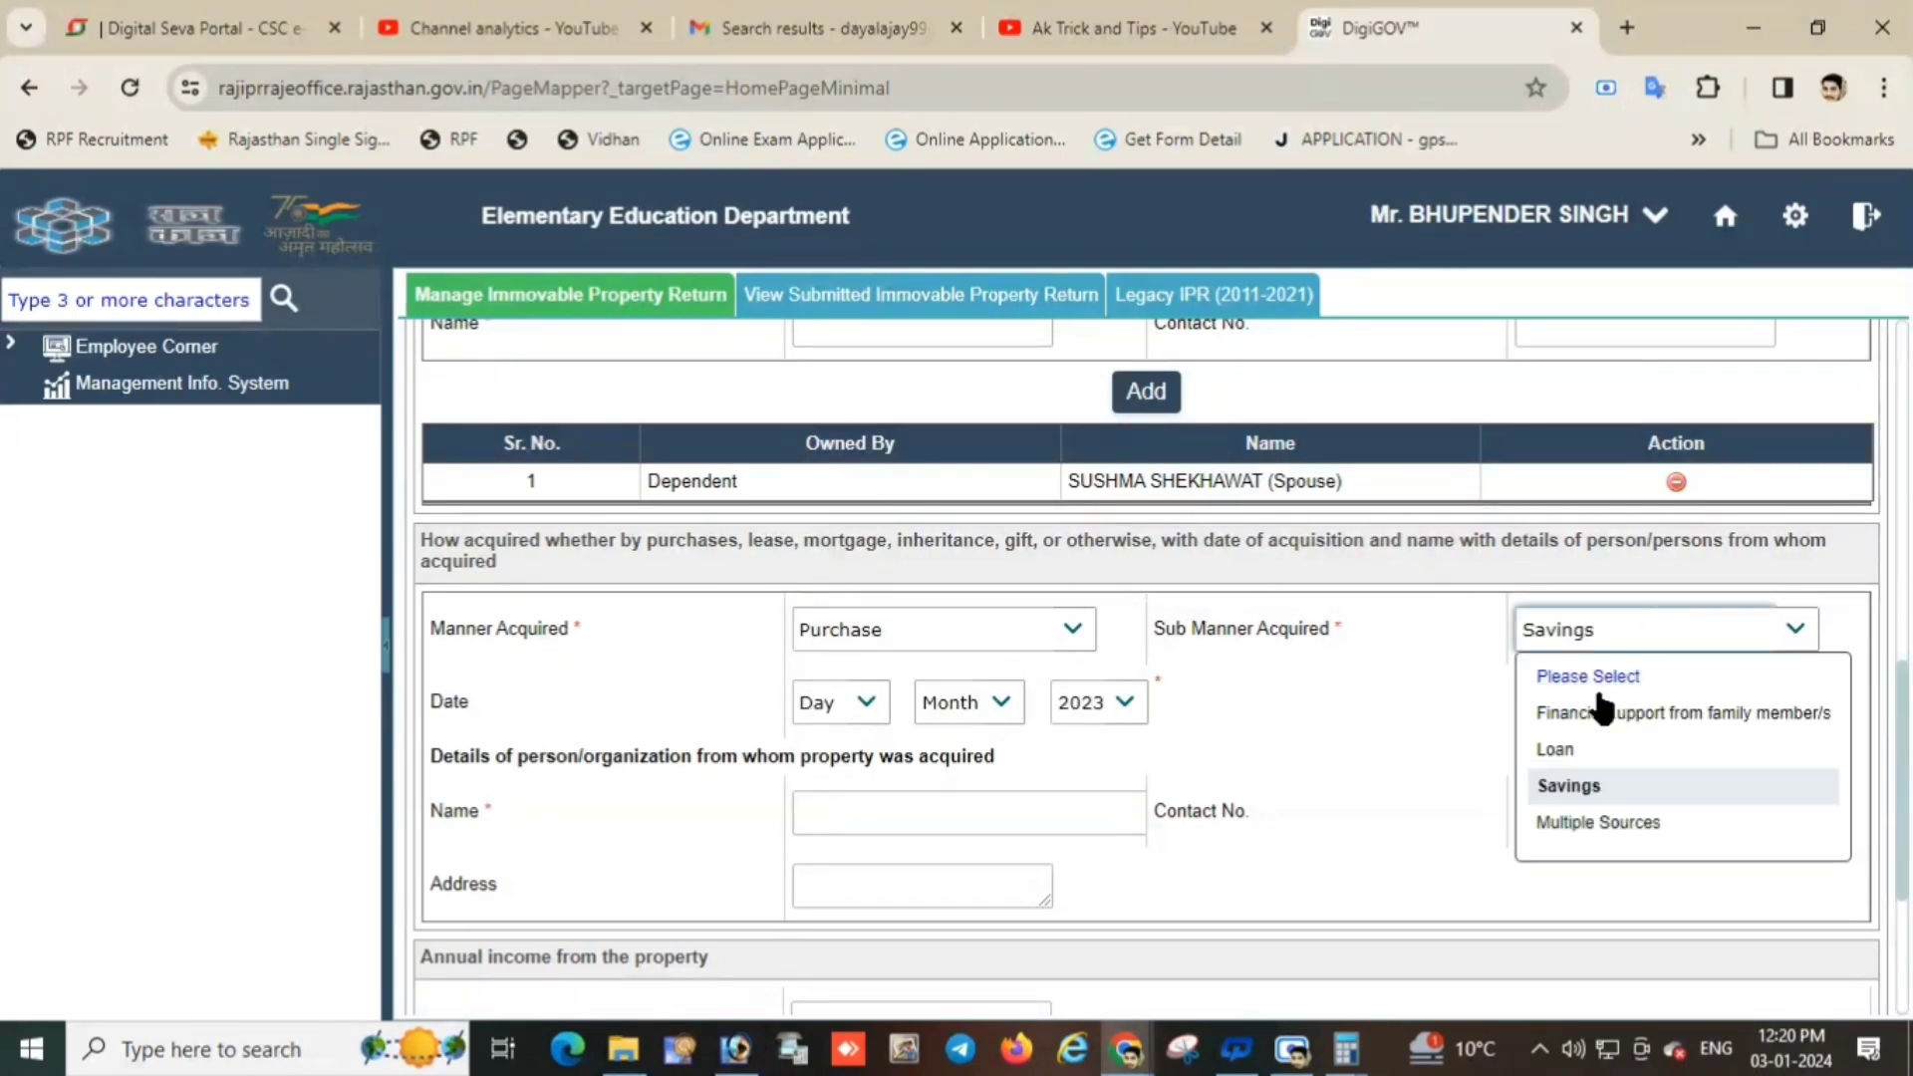
left_click(1572, 749)
Set the acquisition date to July 2020, leaving the day unset.
left_click(815, 702)
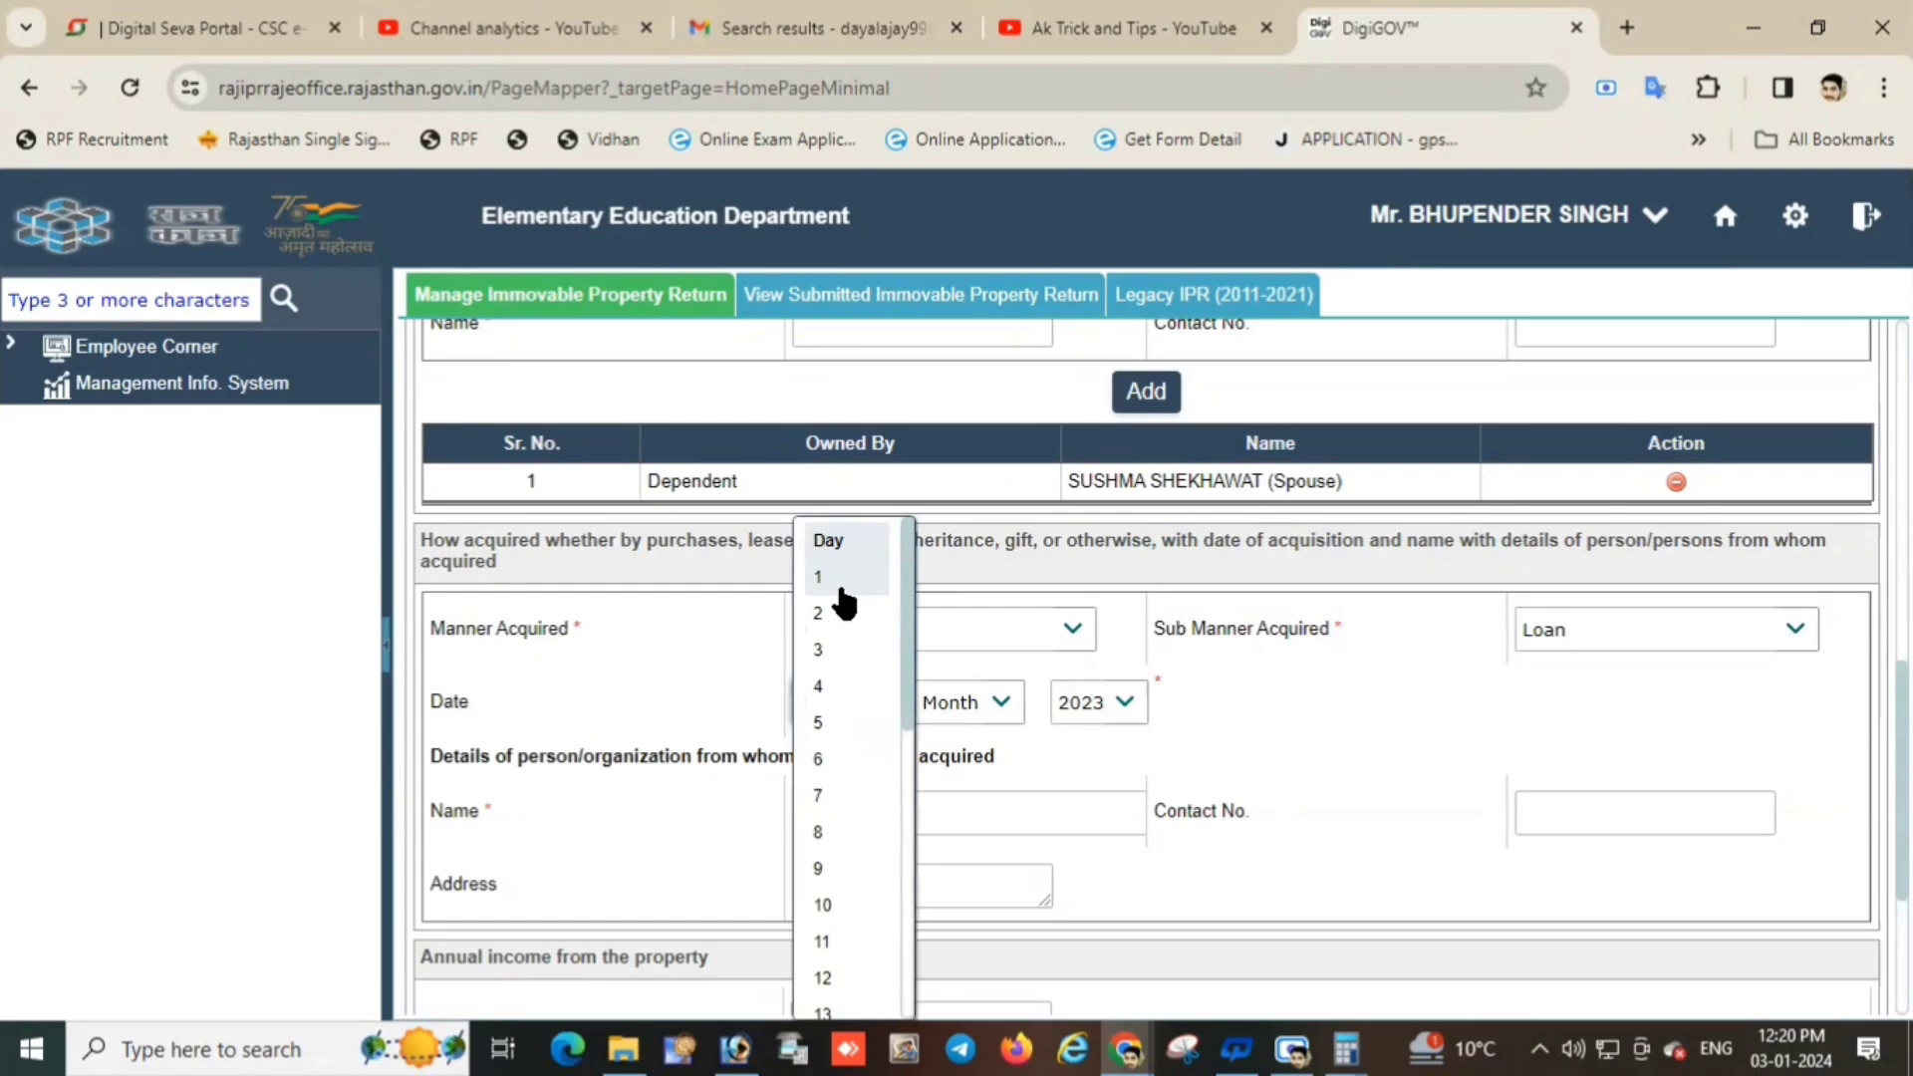
left_click(648, 697)
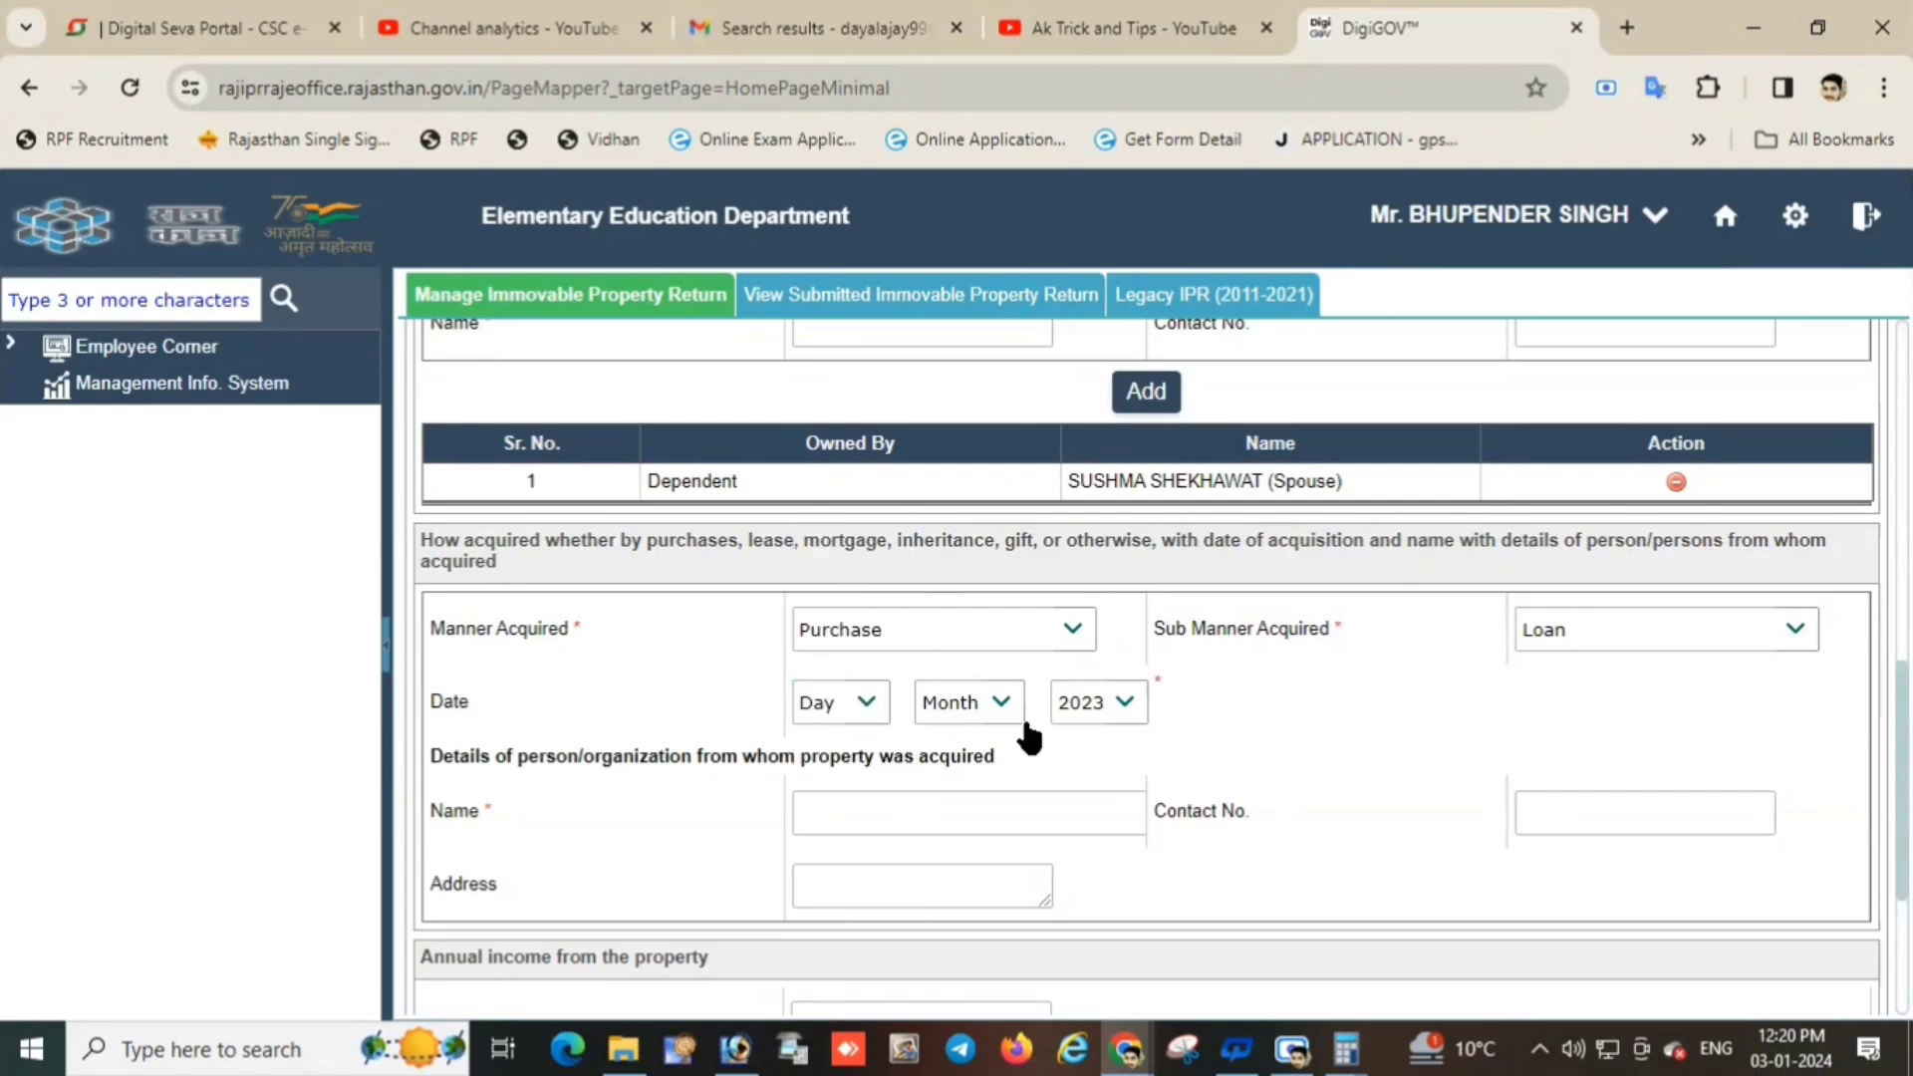
left_click(1117, 707)
left_click(1111, 721)
left_click(964, 712)
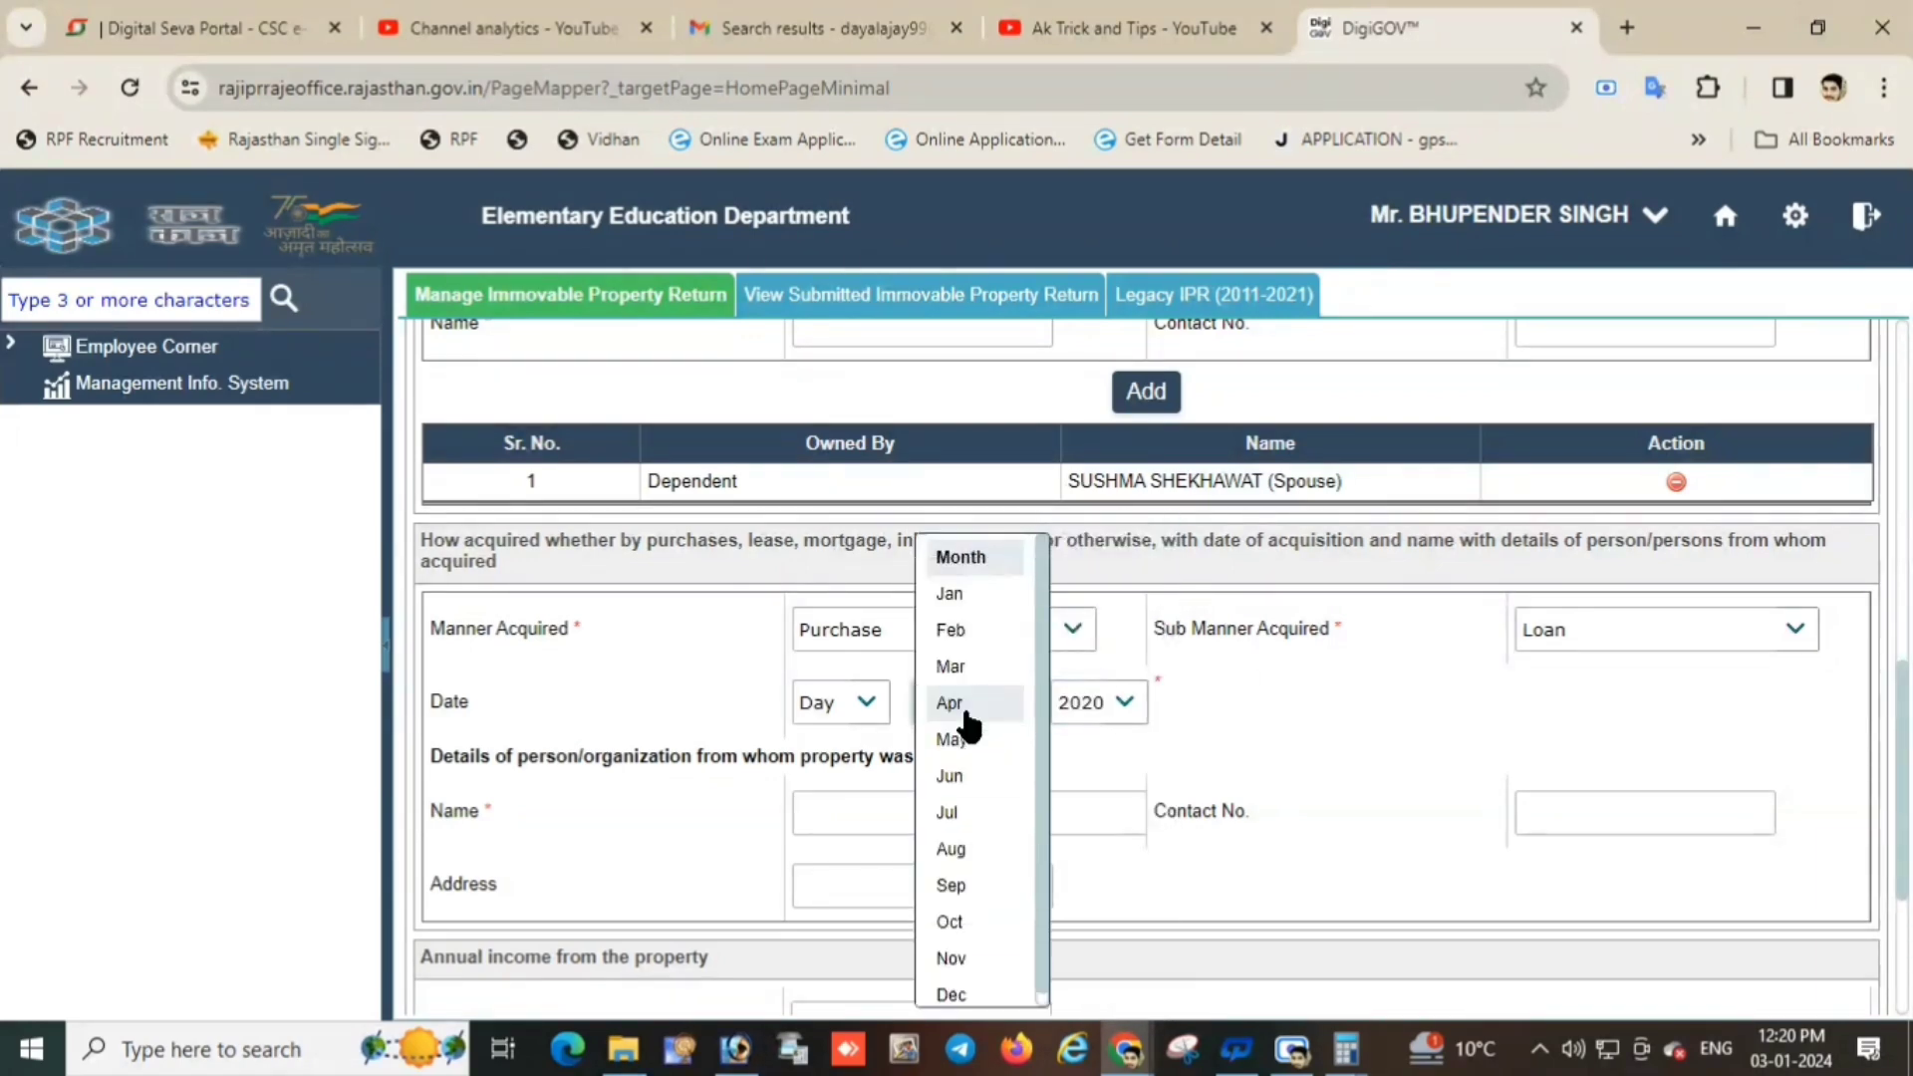
left_click(948, 812)
left_click(826, 813)
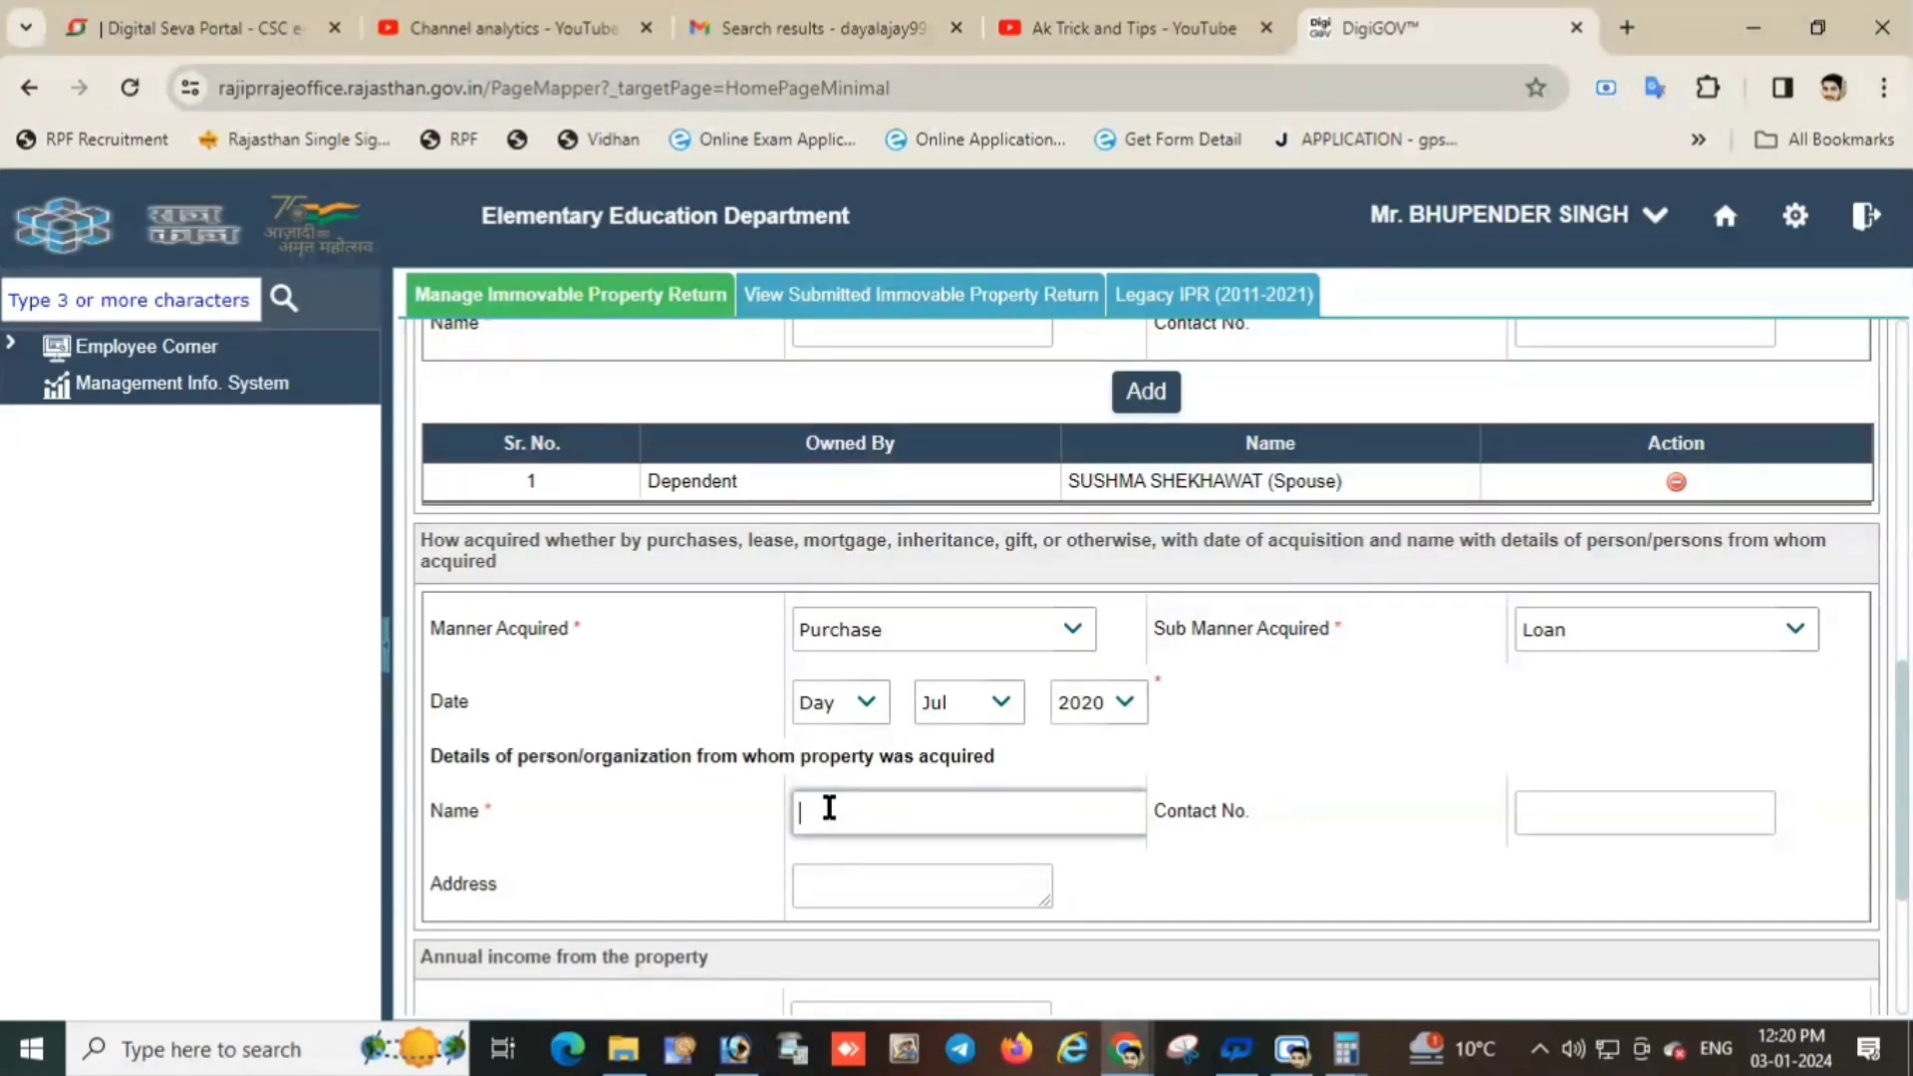
Enter the seller's full name and address in the acquired-from fields.
key("Tab")
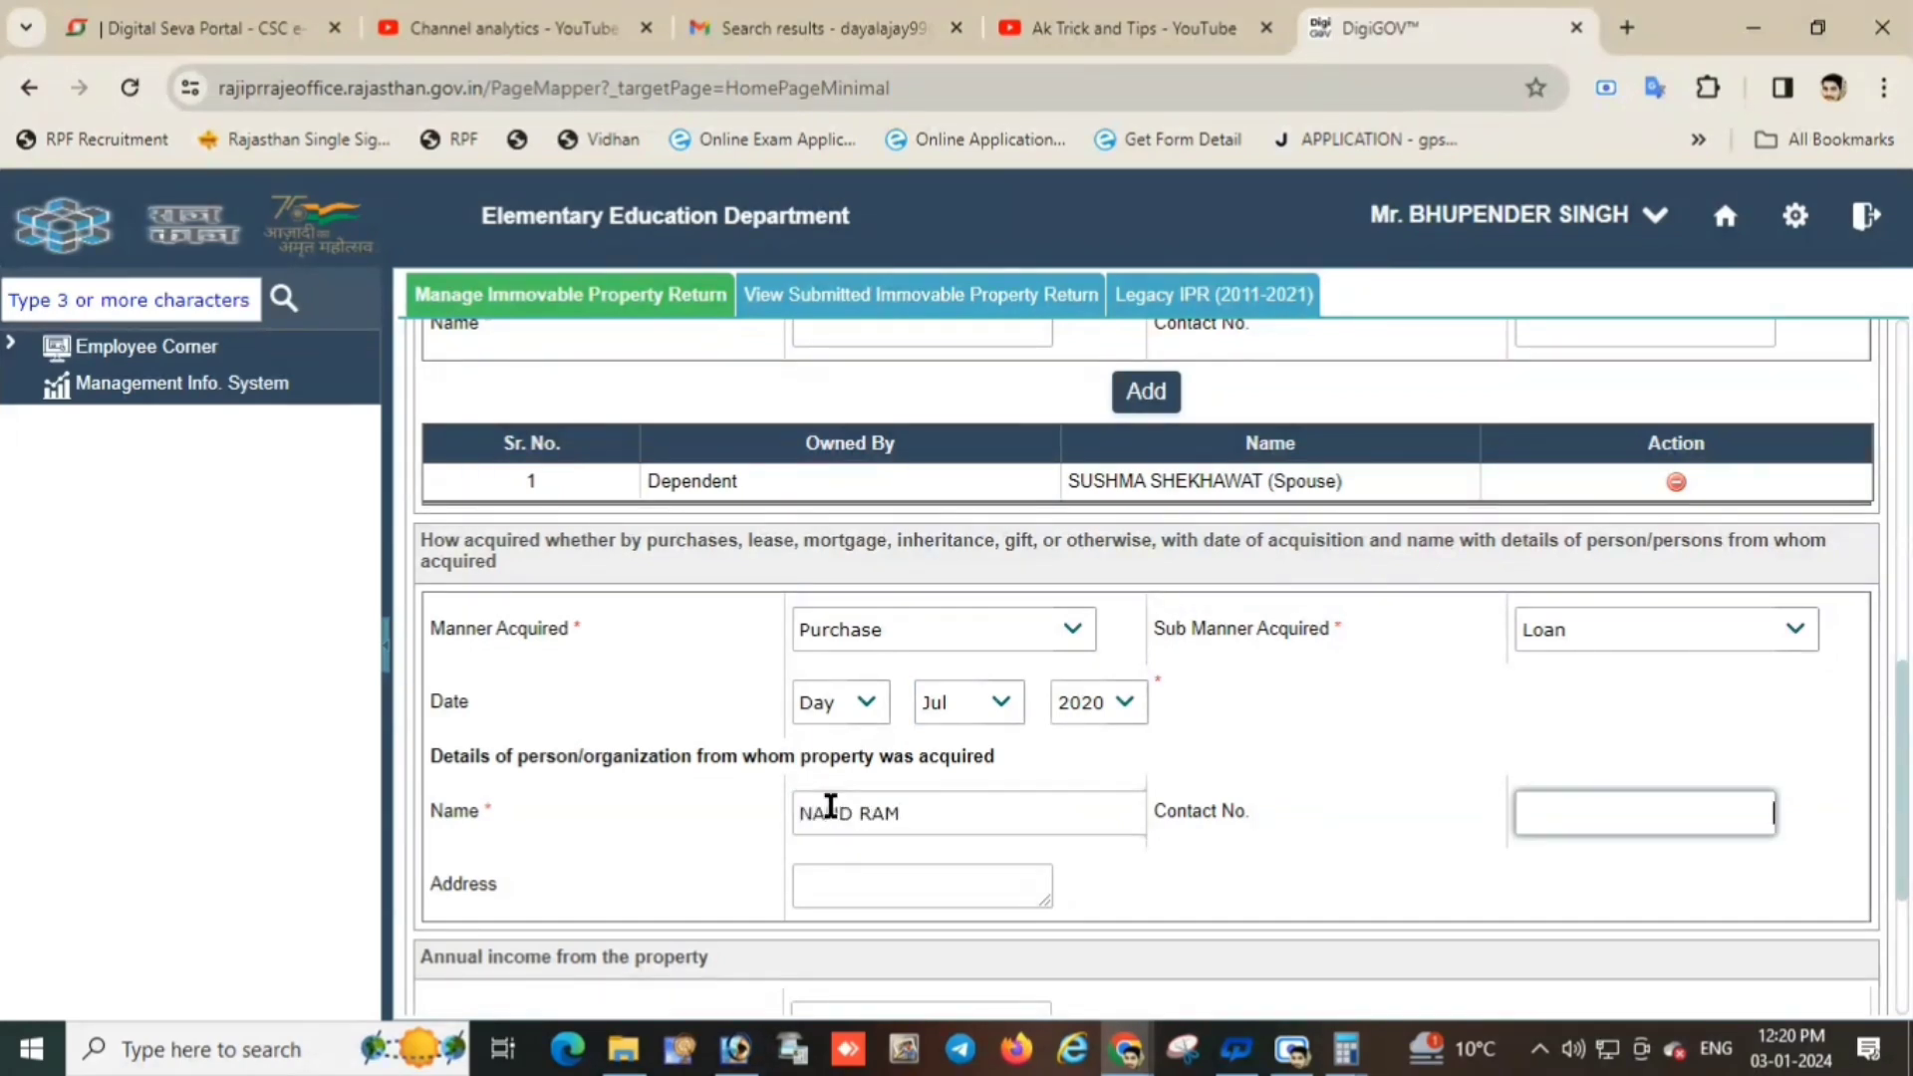
left_click(830, 805)
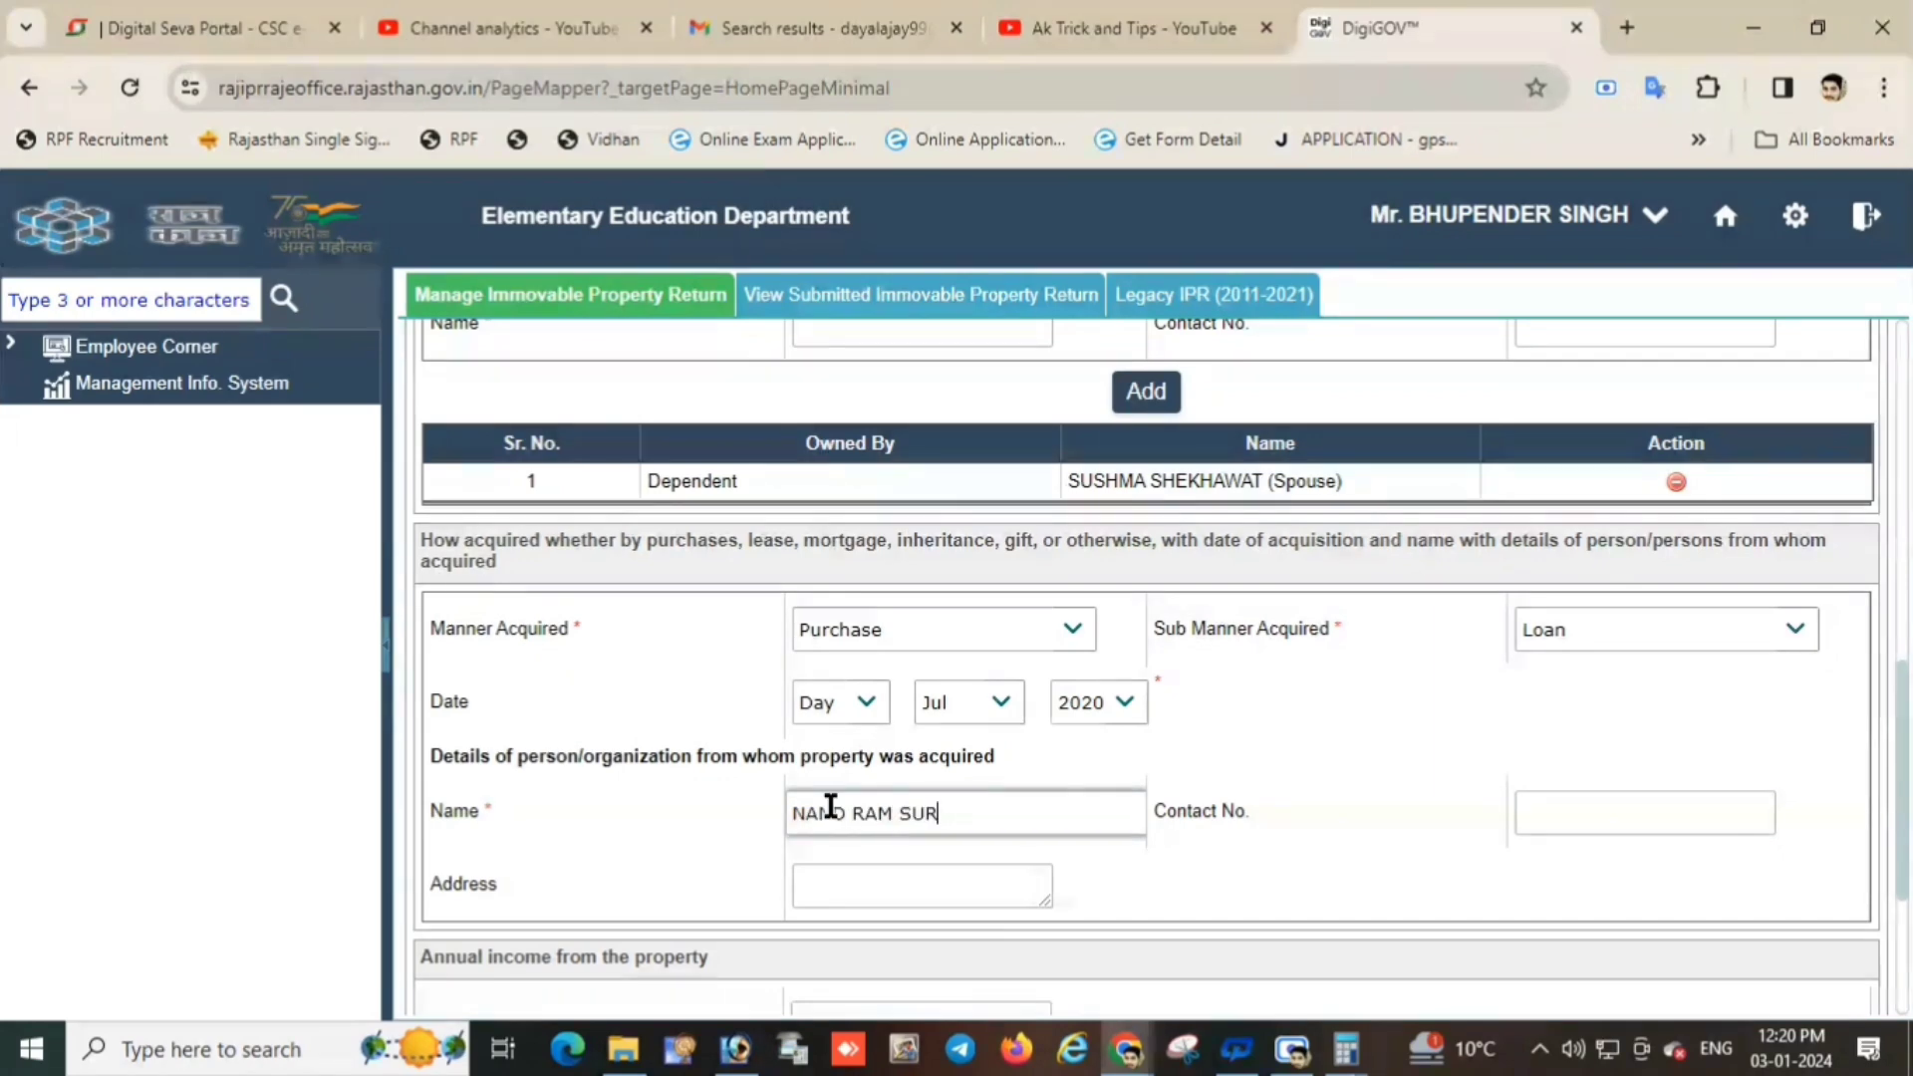
key("Tab")
key("Tab")
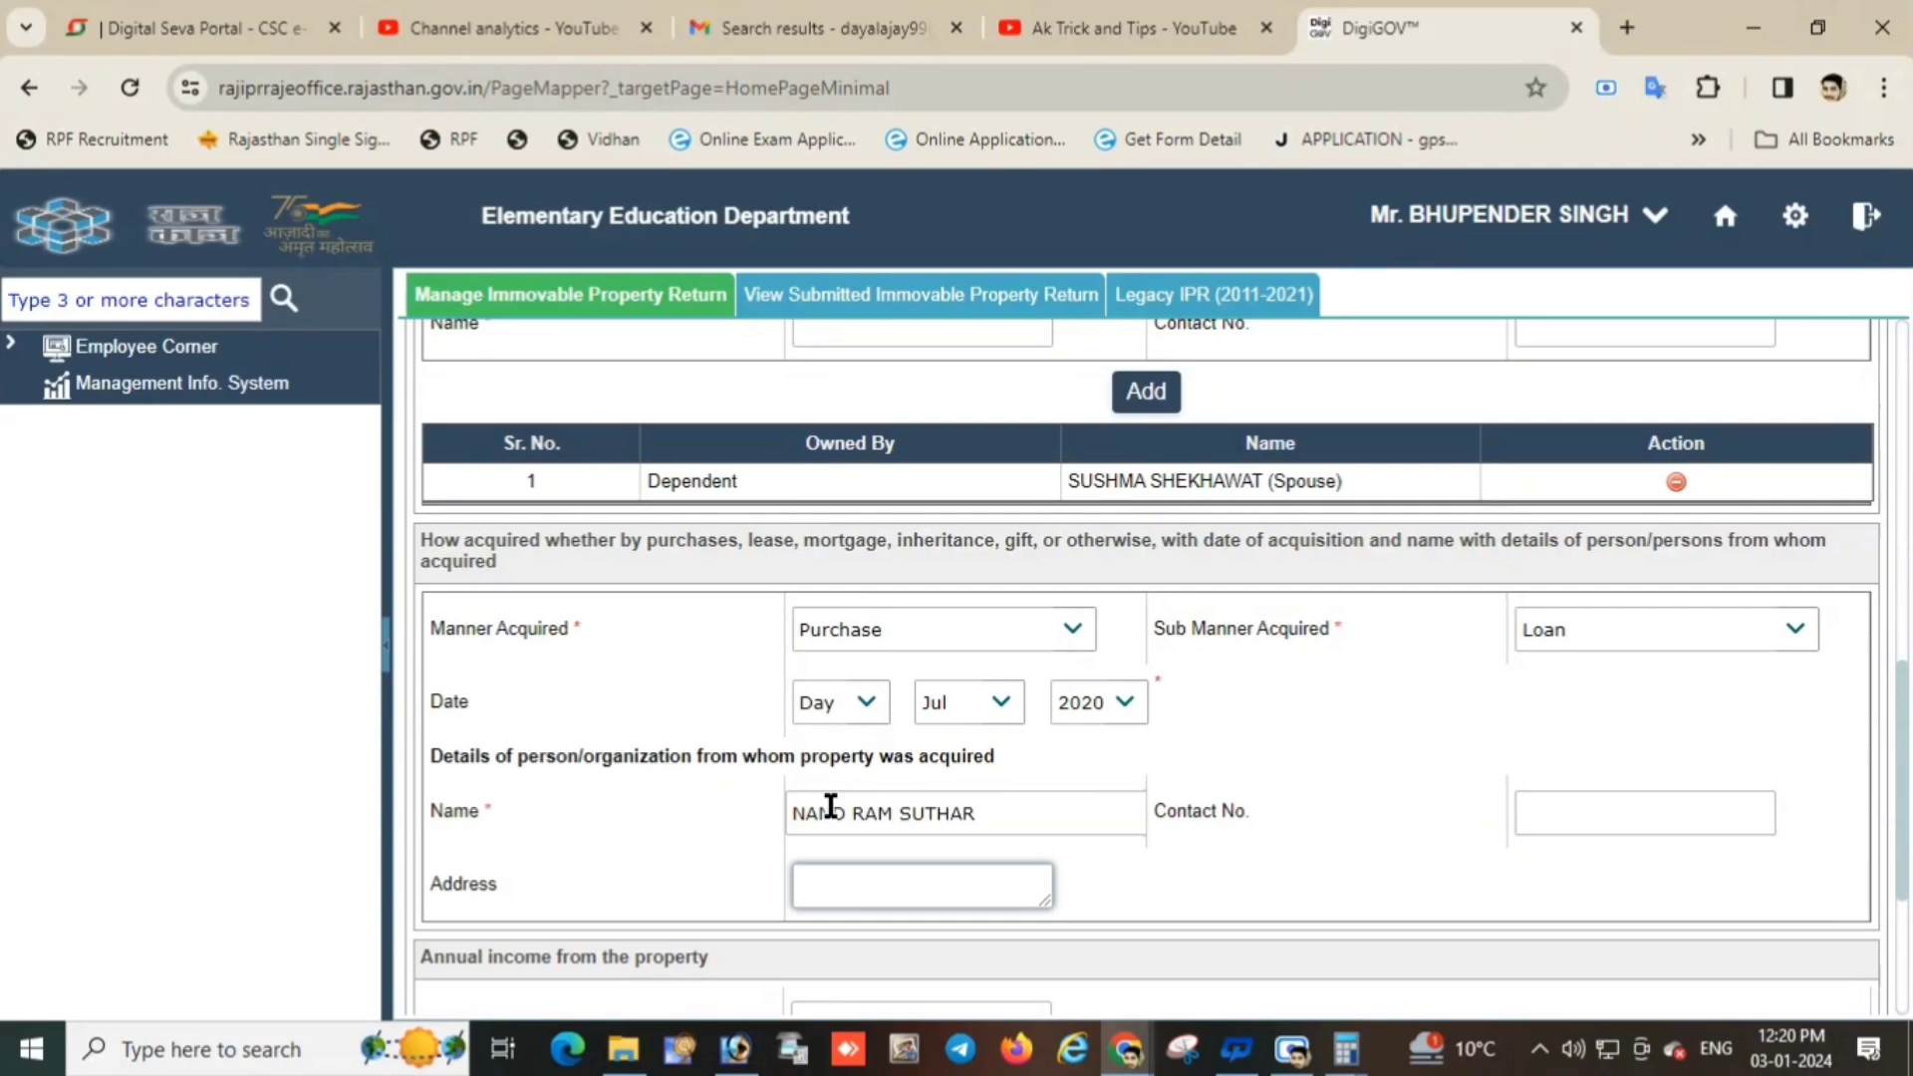
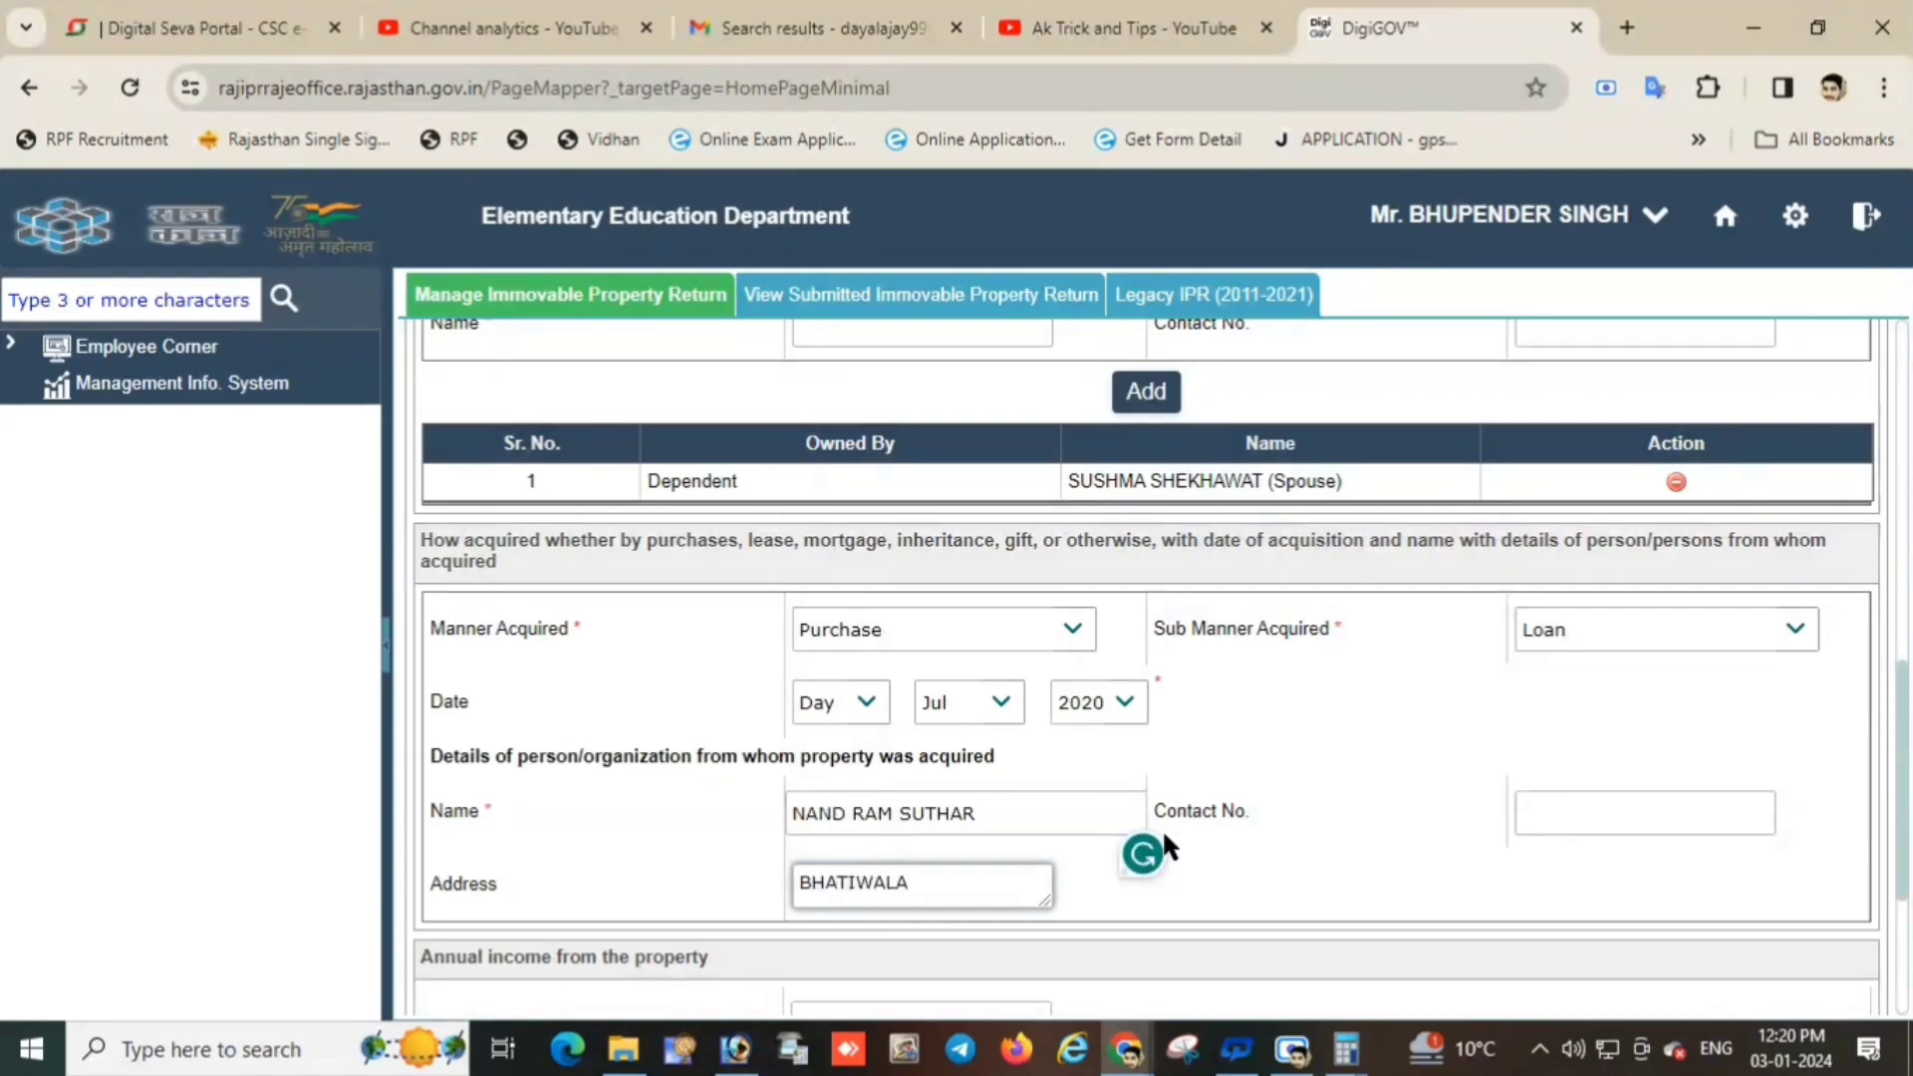
scroll(1208, 820, "down", 3)
type("SRI")
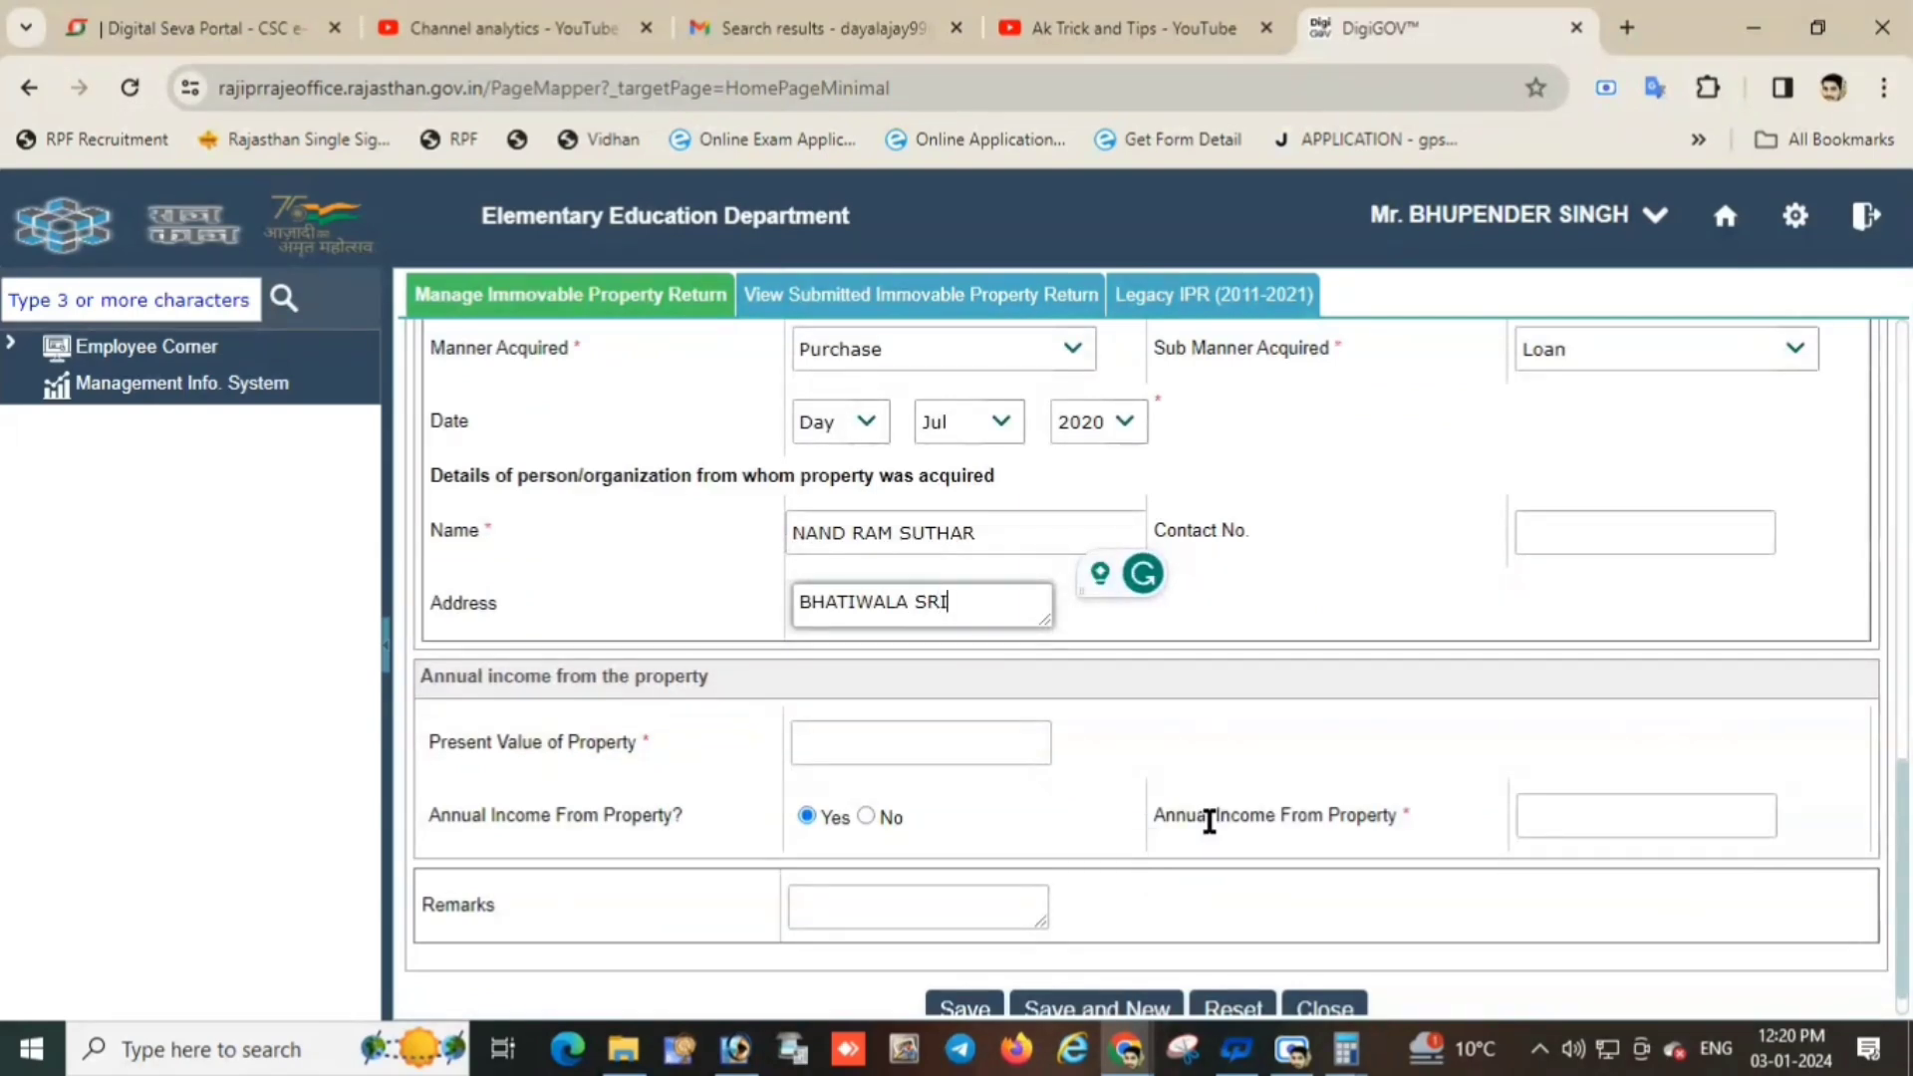
type("VIJAYNAGAR")
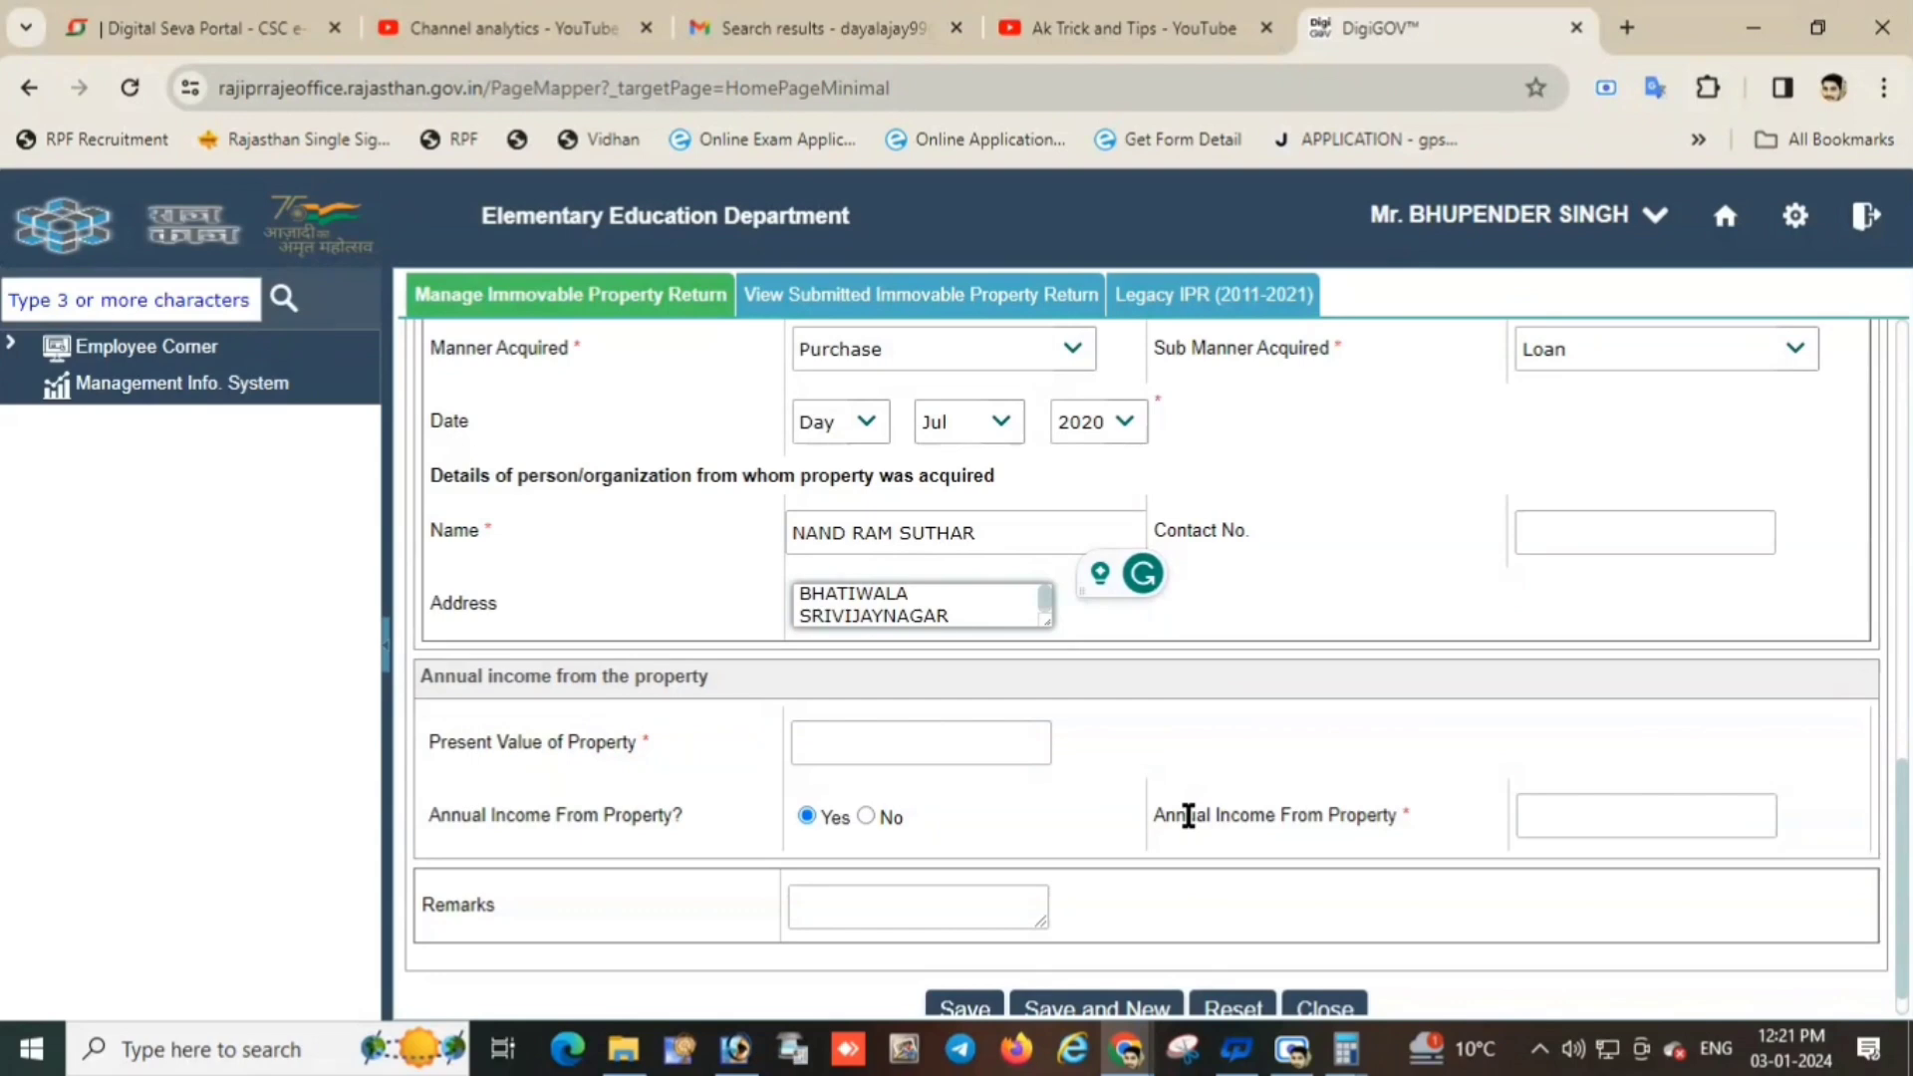
scroll(1188, 818, "down", 1)
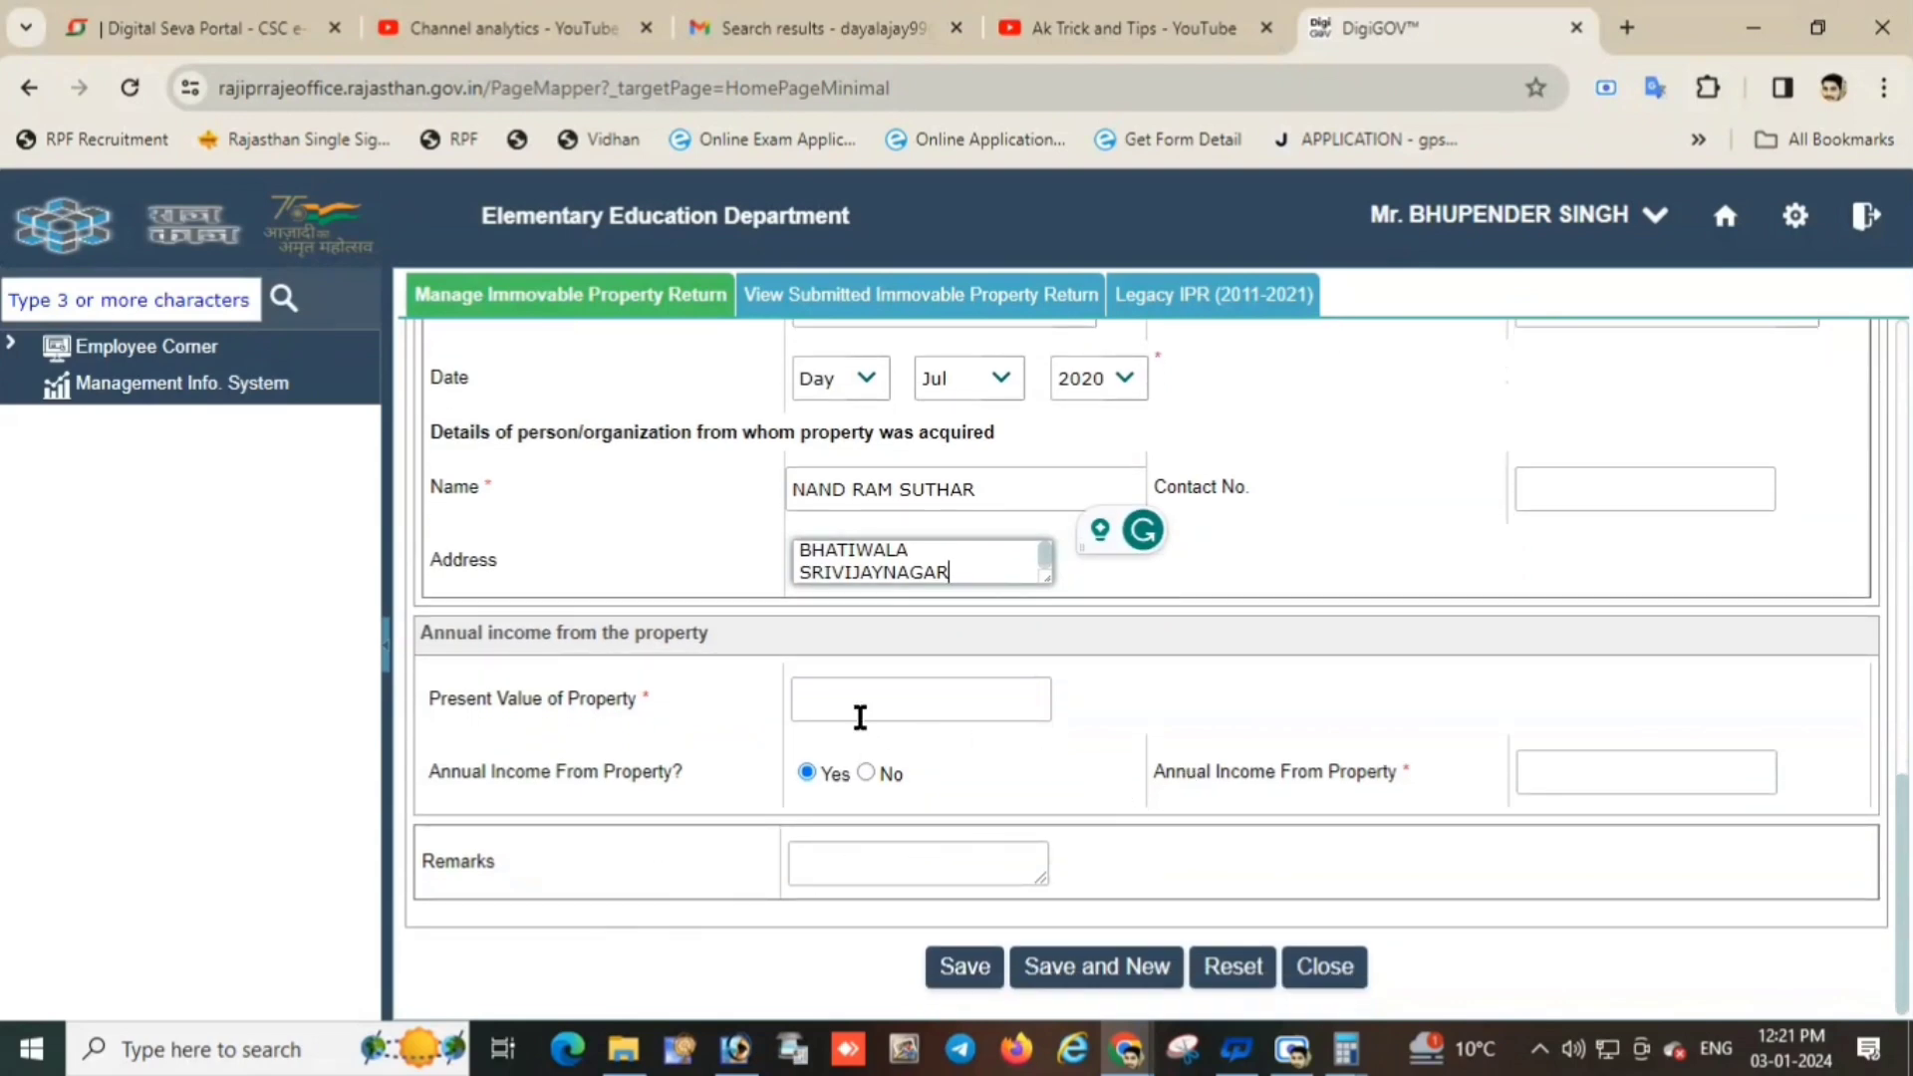
Enter present value 510000 and annual income 20000, correcting the mistyped 40000.
left_click(864, 699)
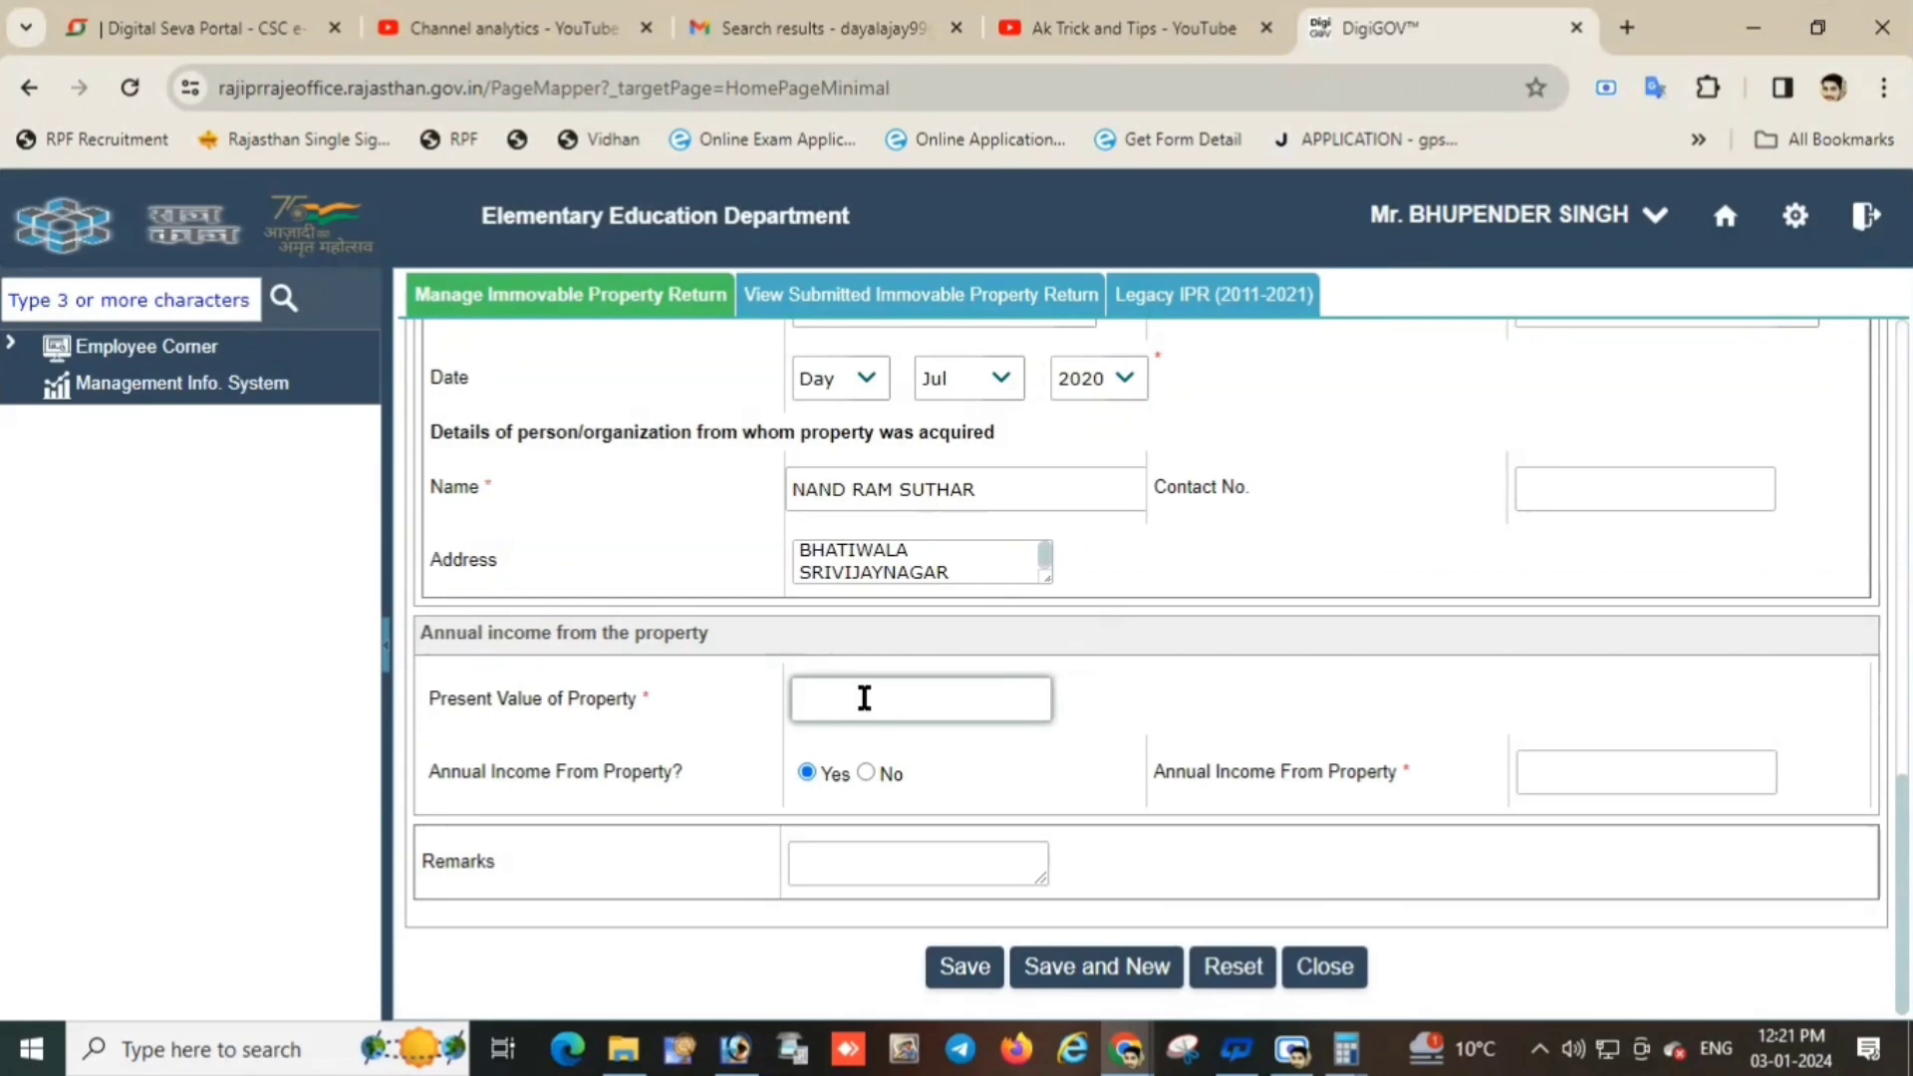
type("0000")
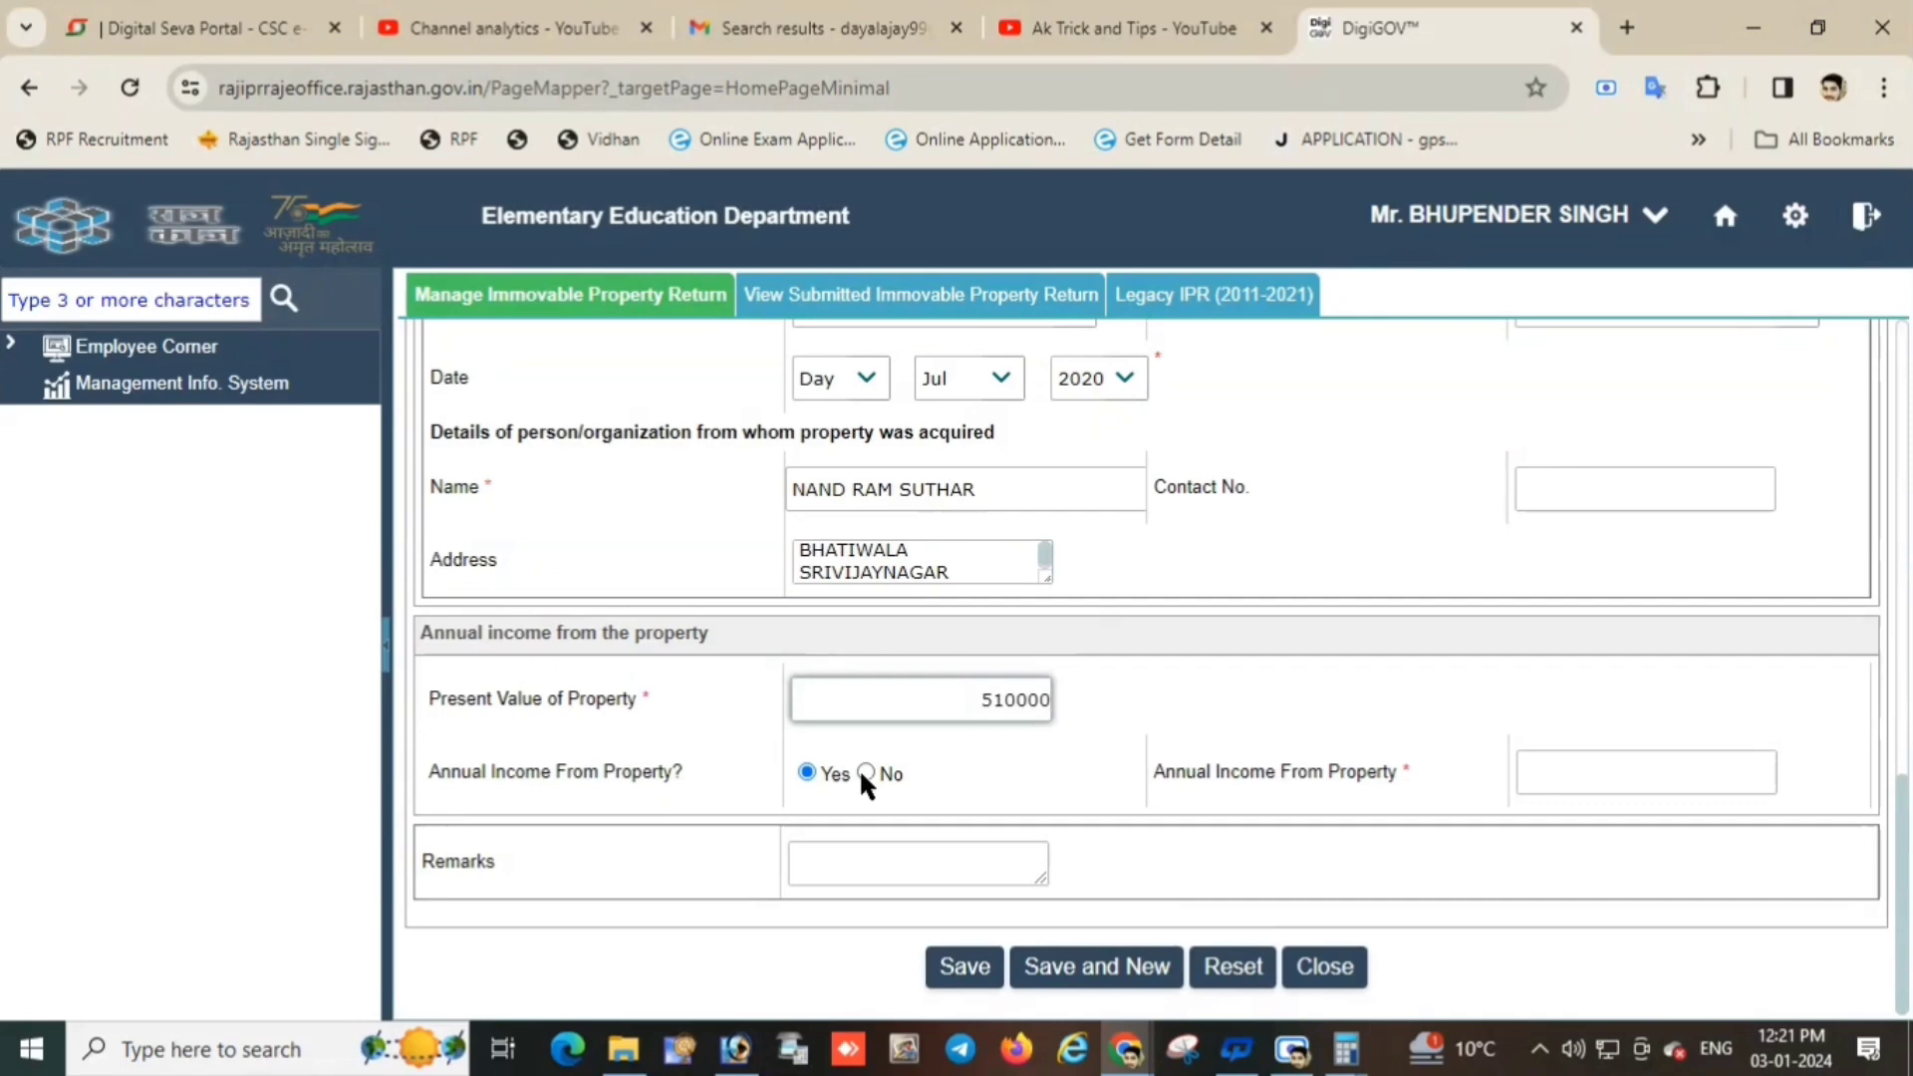
left_click(1564, 772)
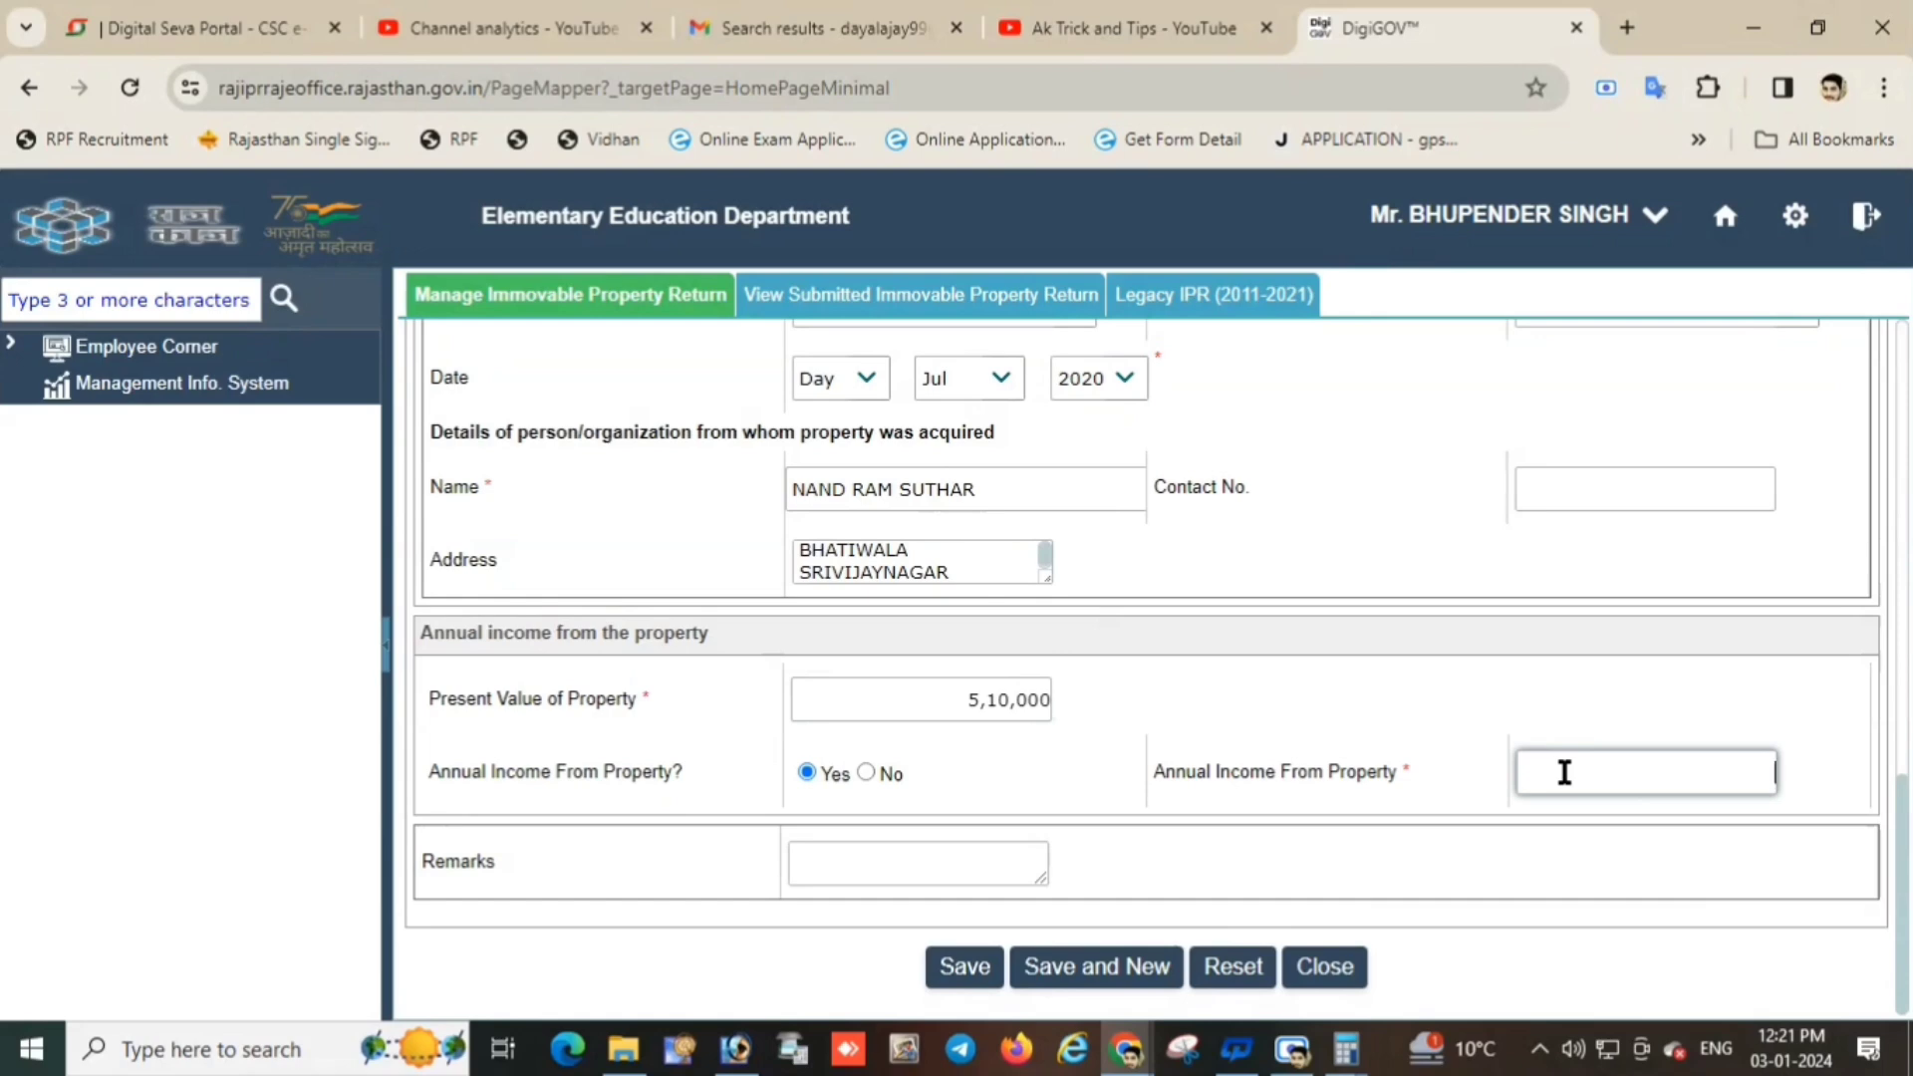
type("40000")
double_click(1746, 773)
type("2")
left_click(1588, 863)
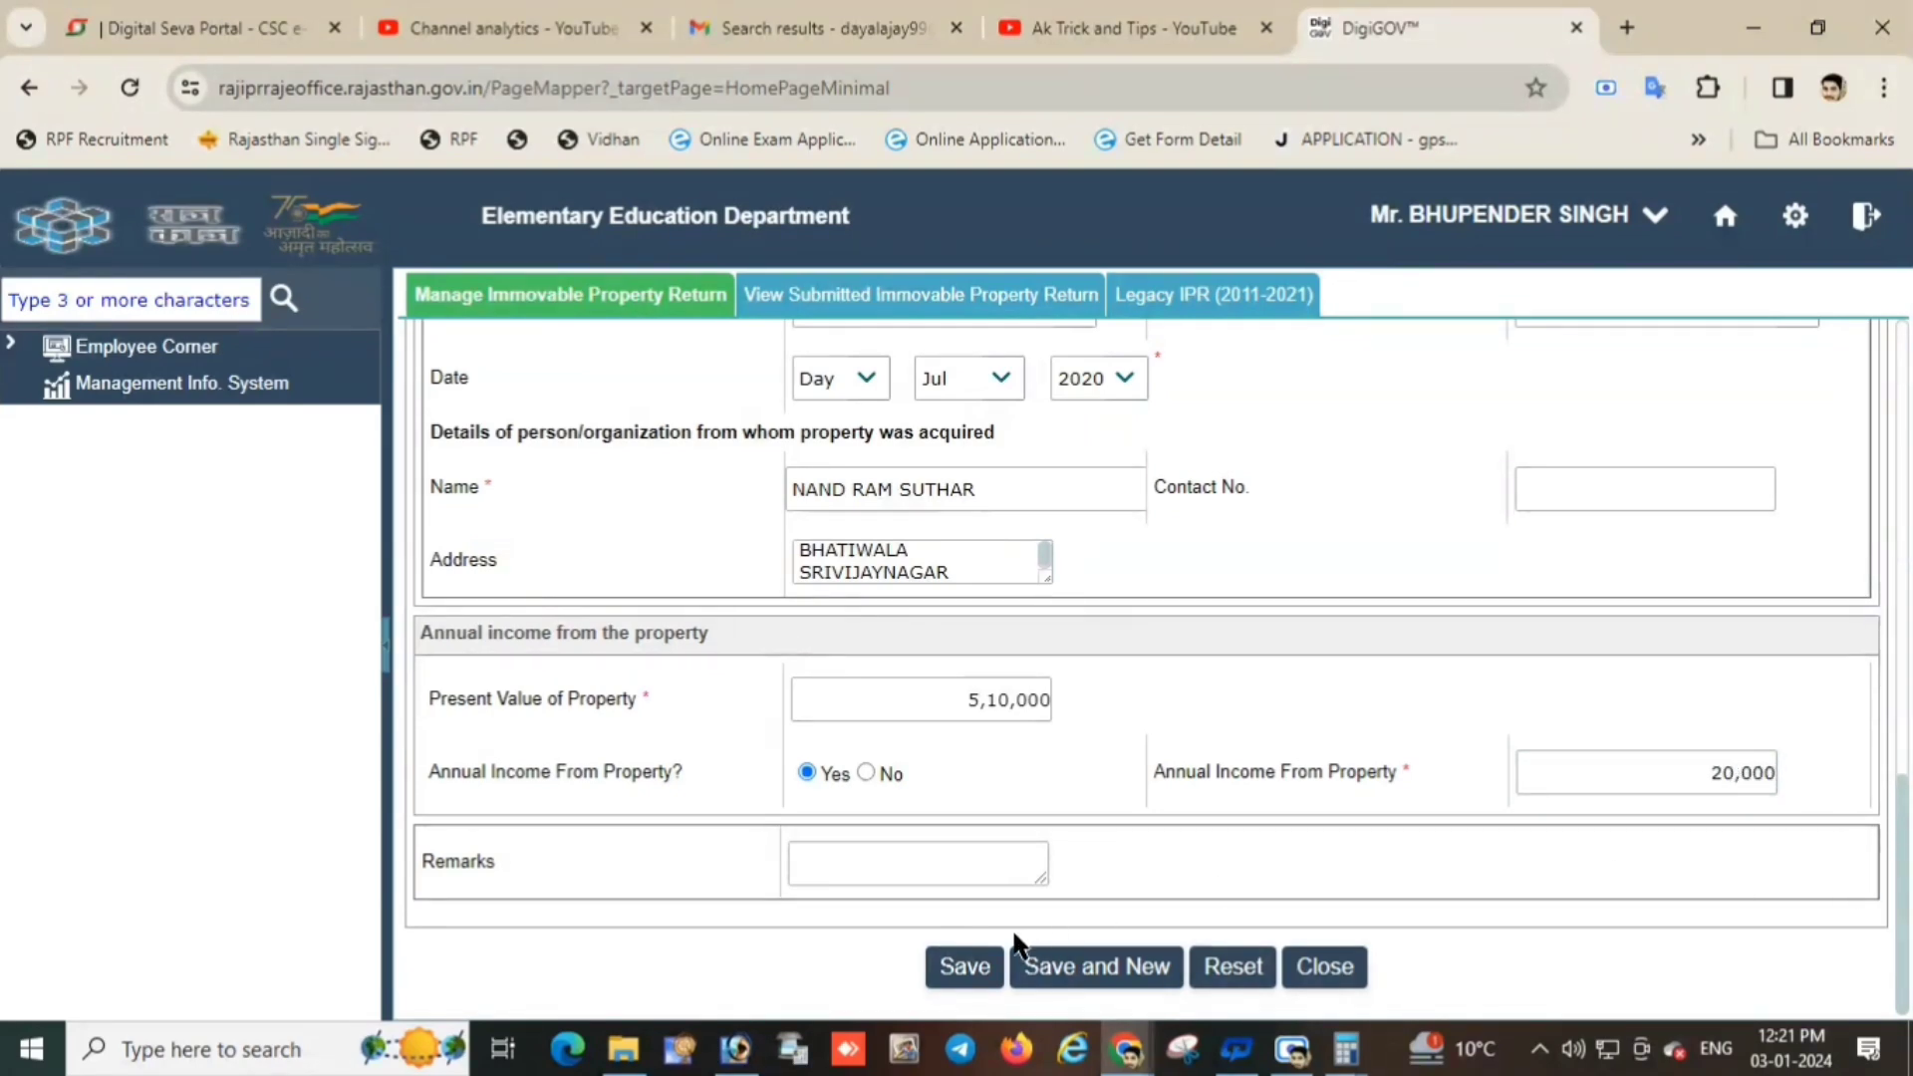
Save the Agricultural Plot / Land entry, then select its Pending row and update it.
left_click(968, 972)
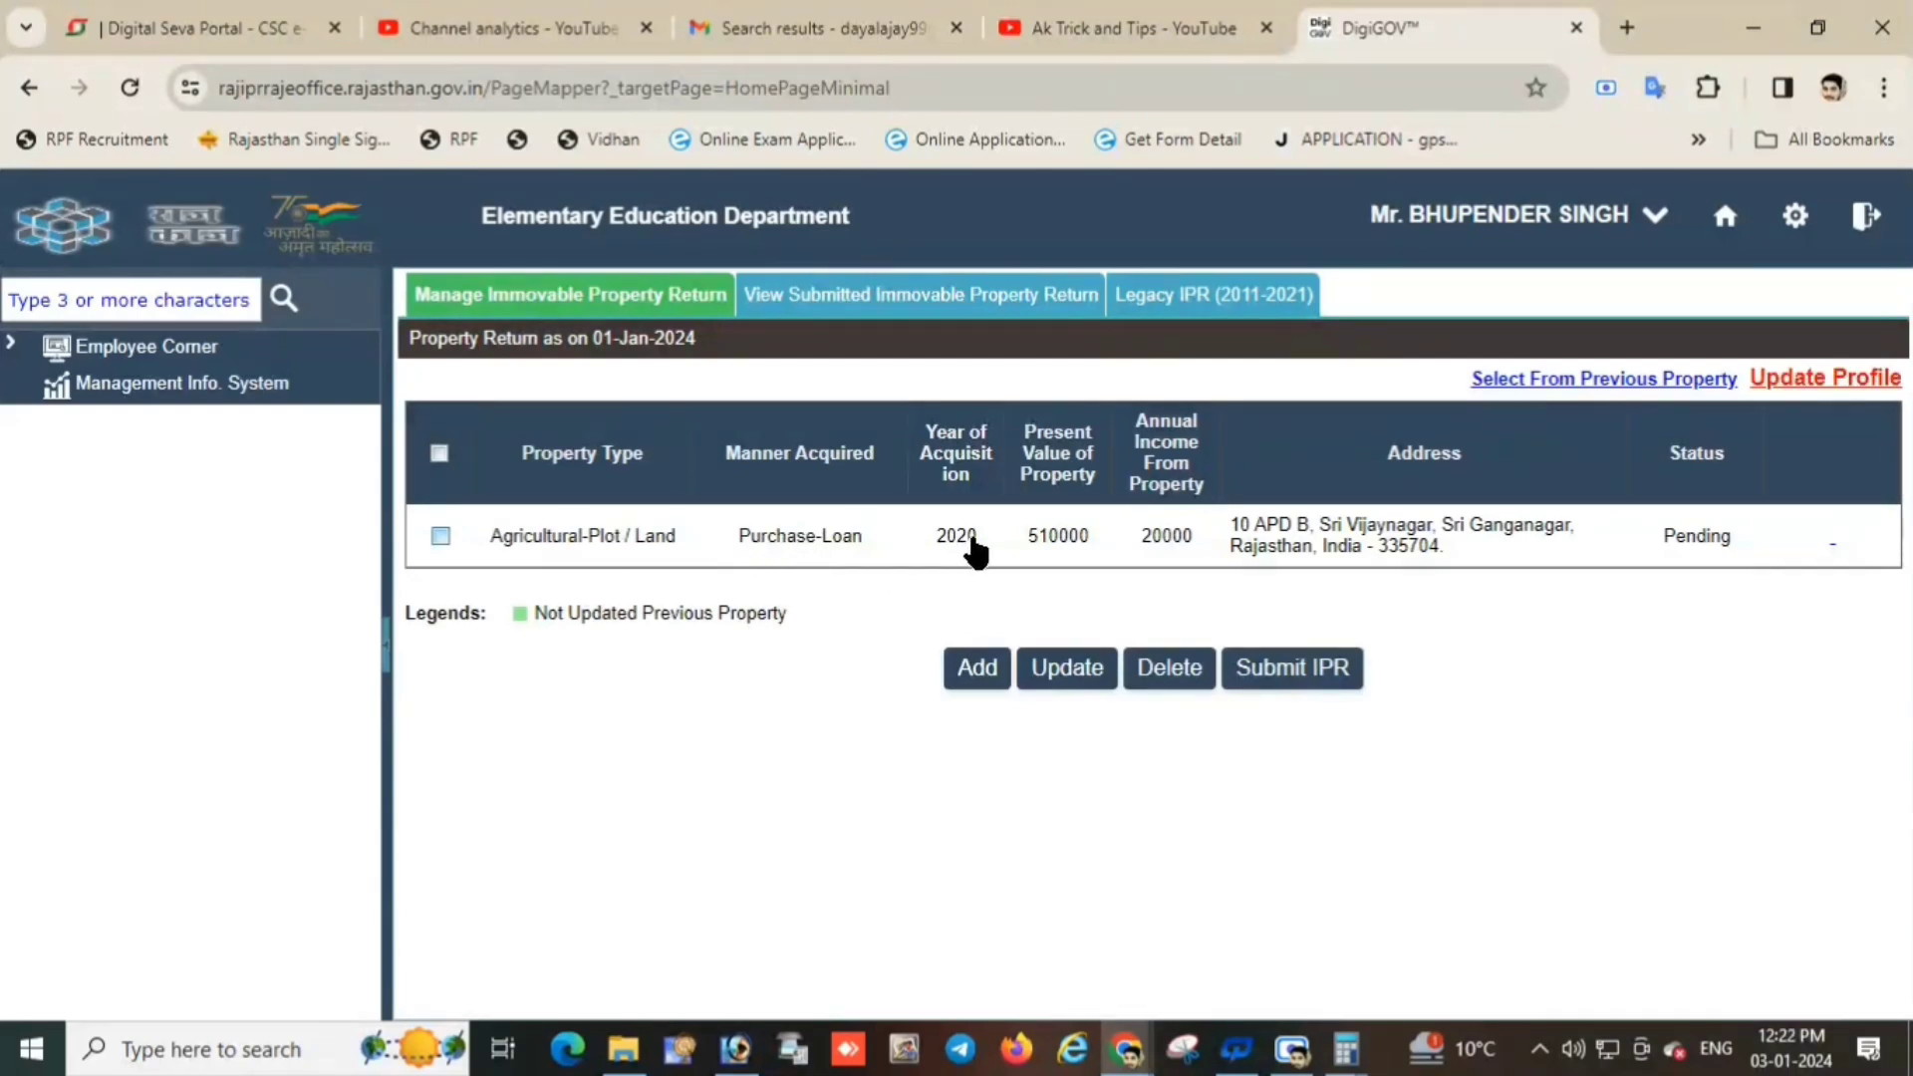
left_click(440, 537)
left_click(1061, 673)
left_click(439, 536)
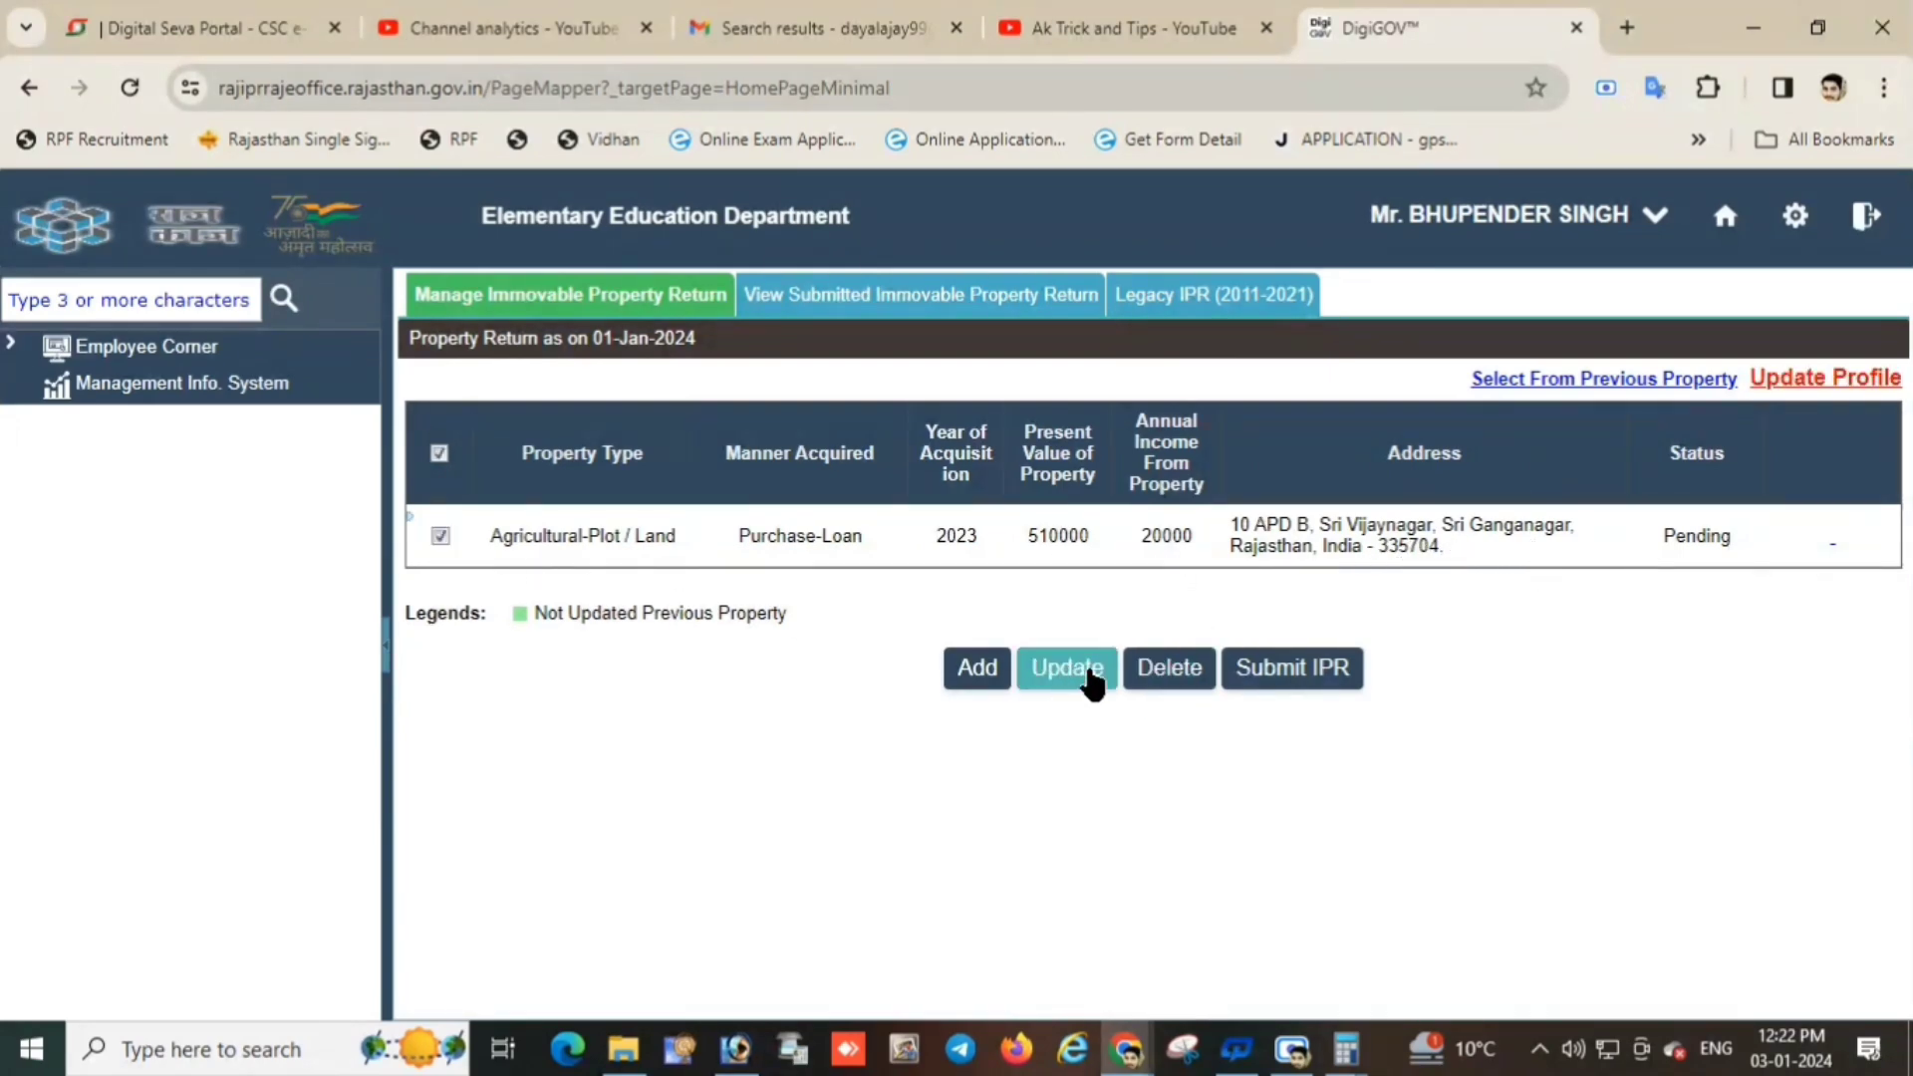
Preview the property return via Submit IPR, scroll through it and close it.
left_click(1296, 670)
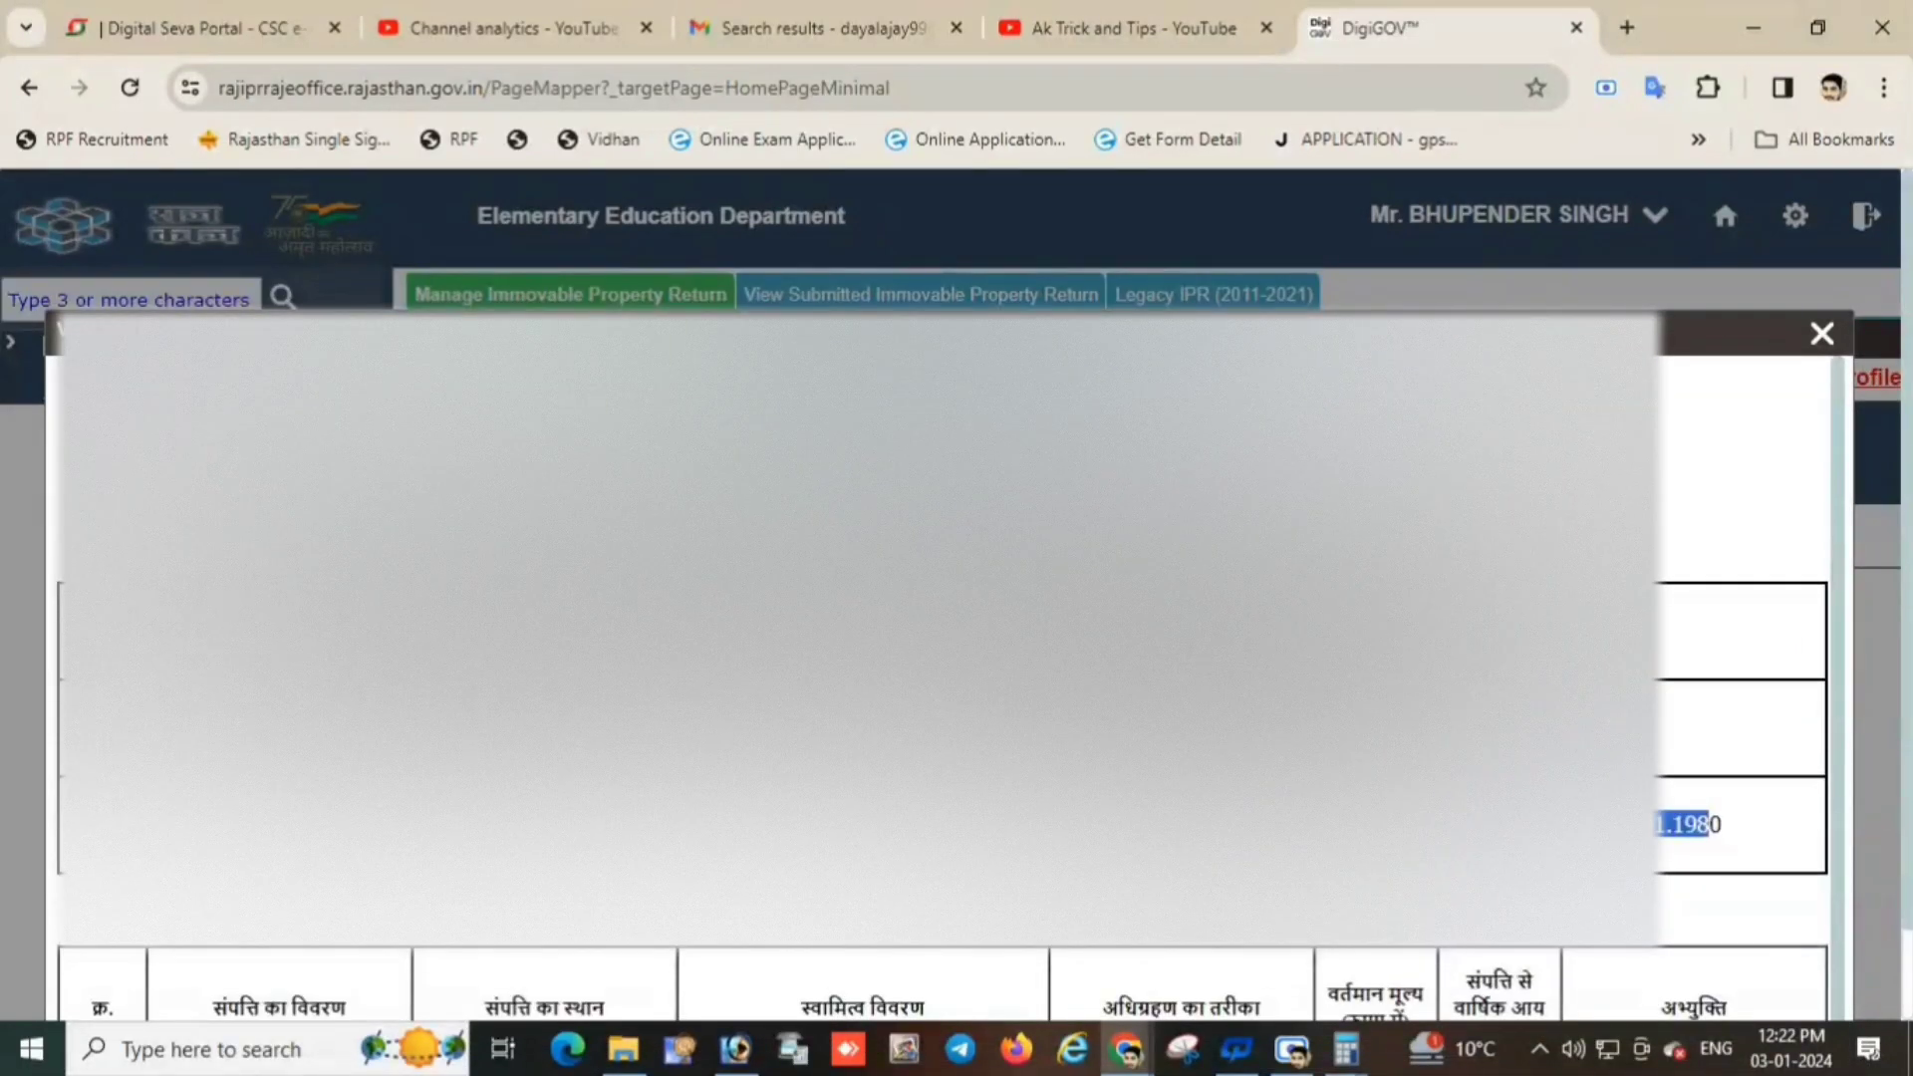
scroll(942, 687, "down", 1)
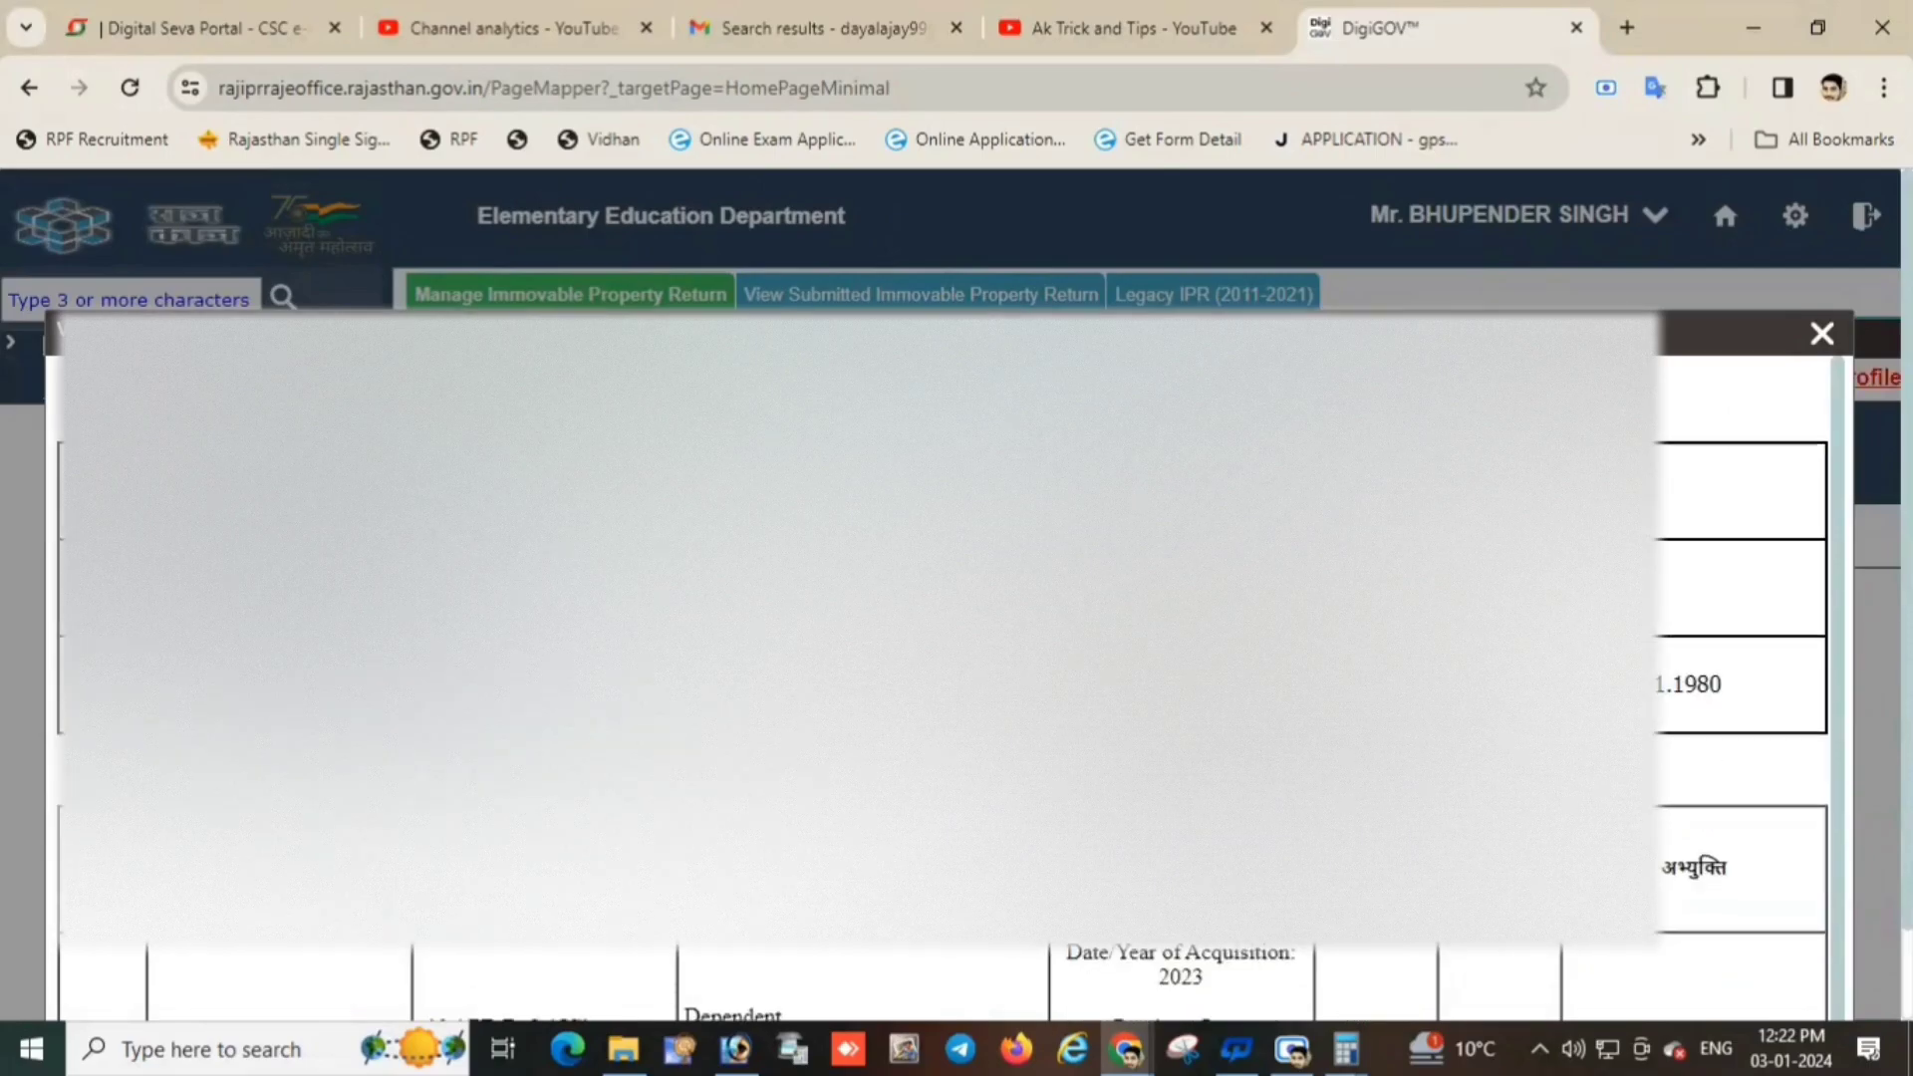
scroll(942, 638, "down", 2)
scroll(1684, 530, "down", 1)
scroll(1684, 530, "up", 4)
left_click(1823, 335)
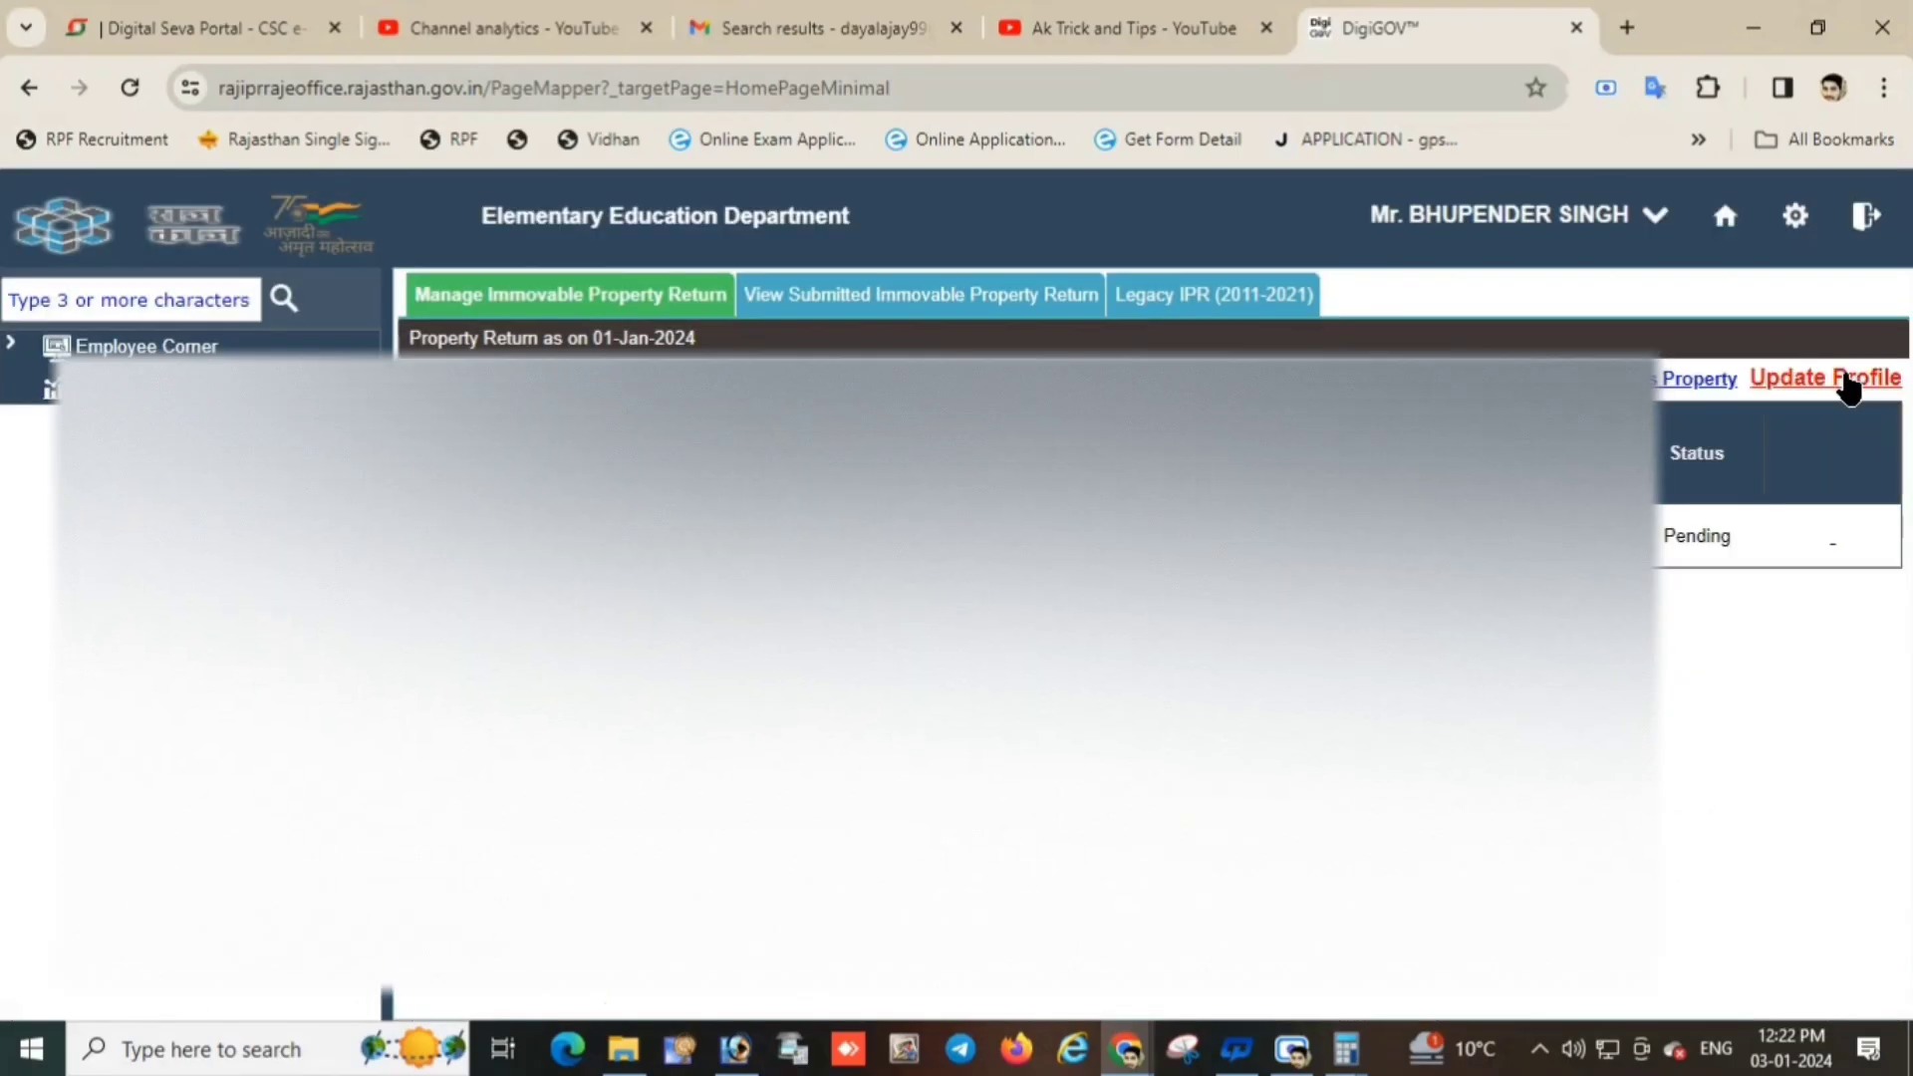
Scroll through the Verify Employee Details form down to the declaration dated 03.01.2024.
left_click(1843, 380)
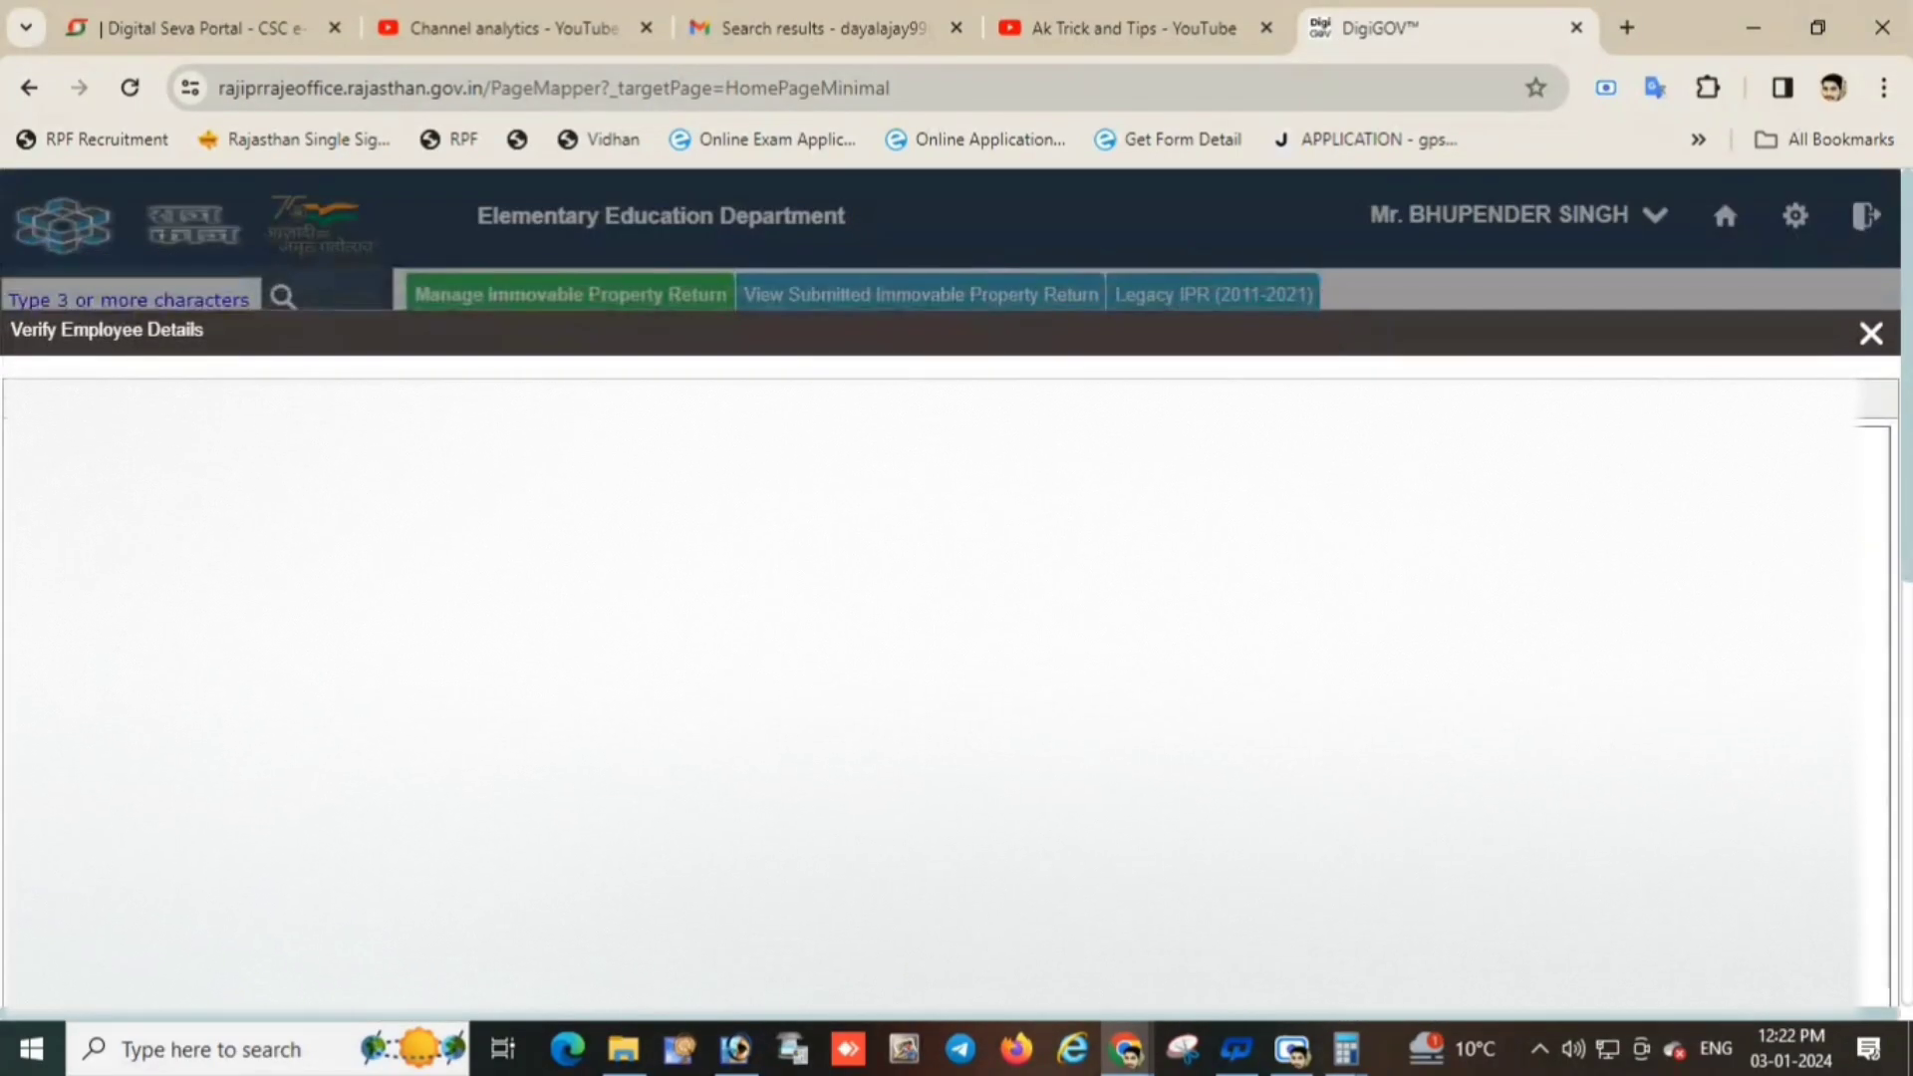
scroll(947, 678, "down", 2)
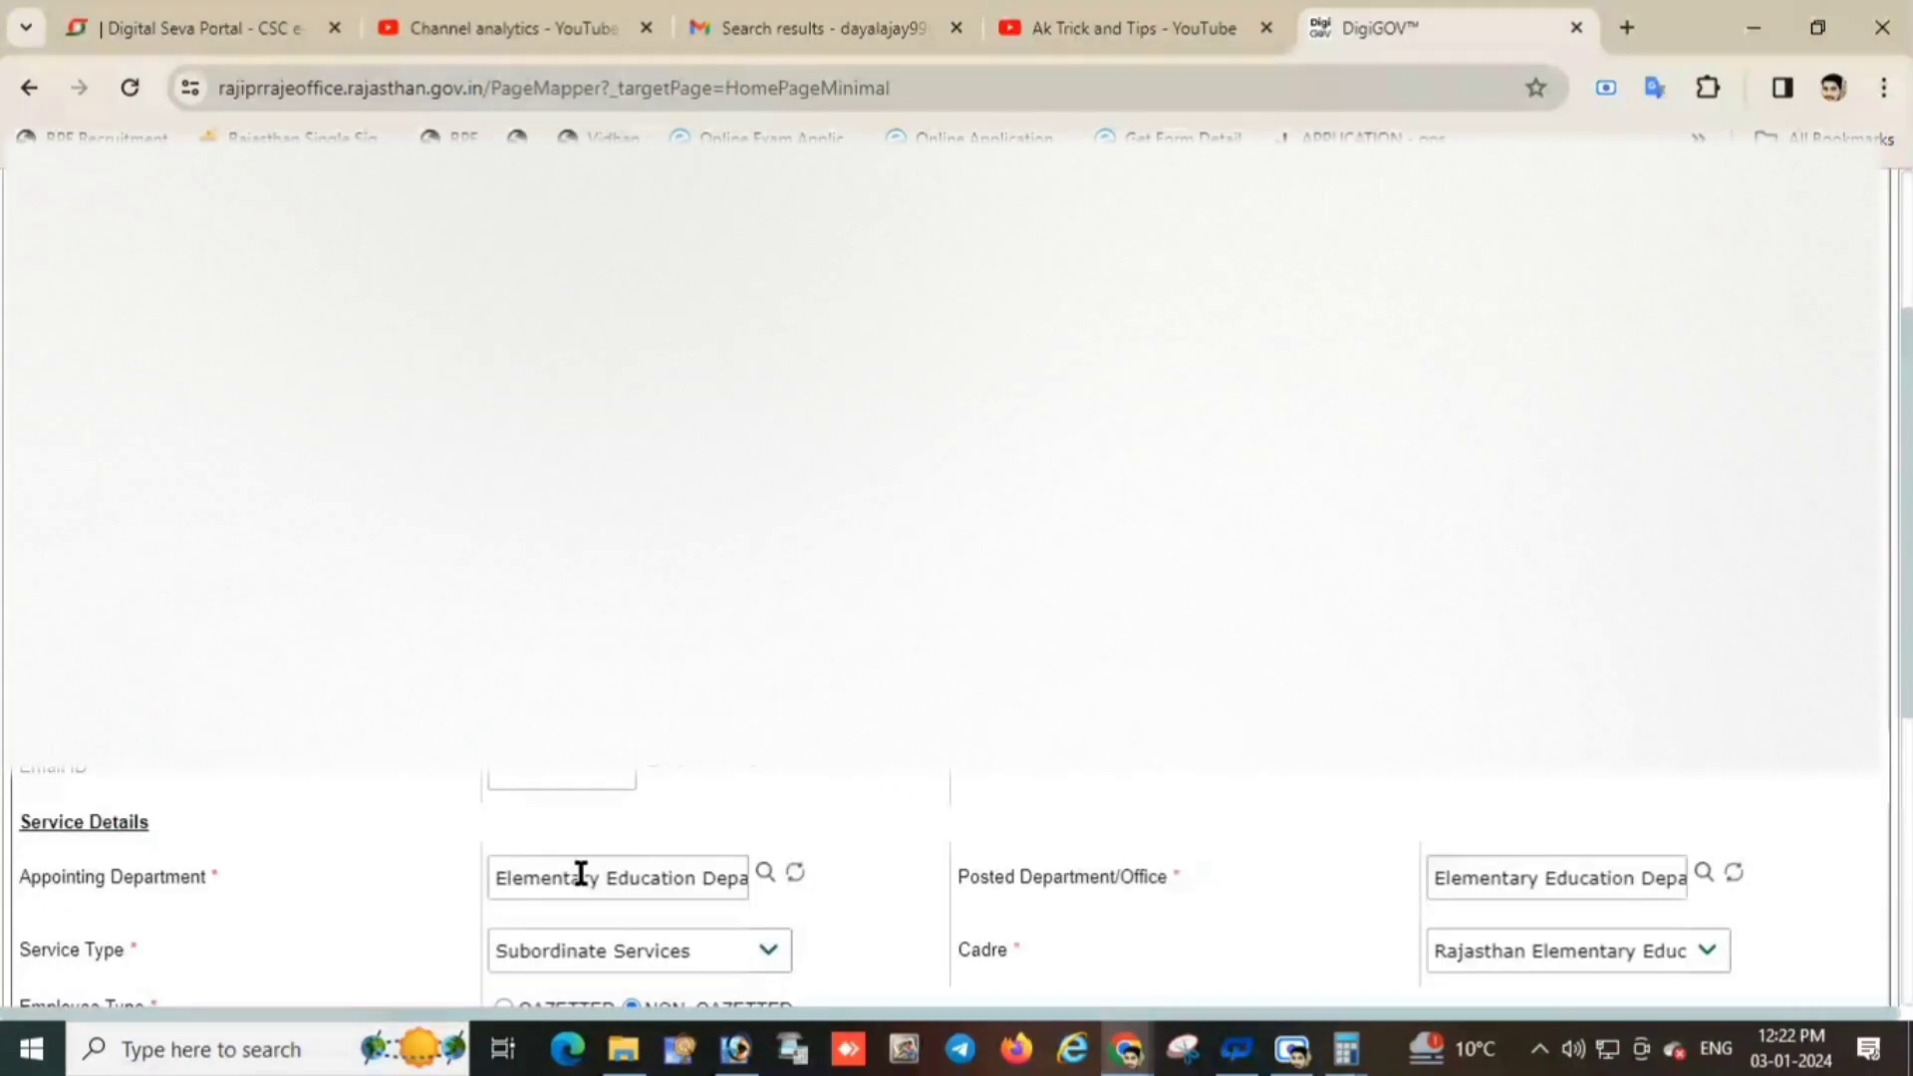
scroll(578, 887, "down", 2)
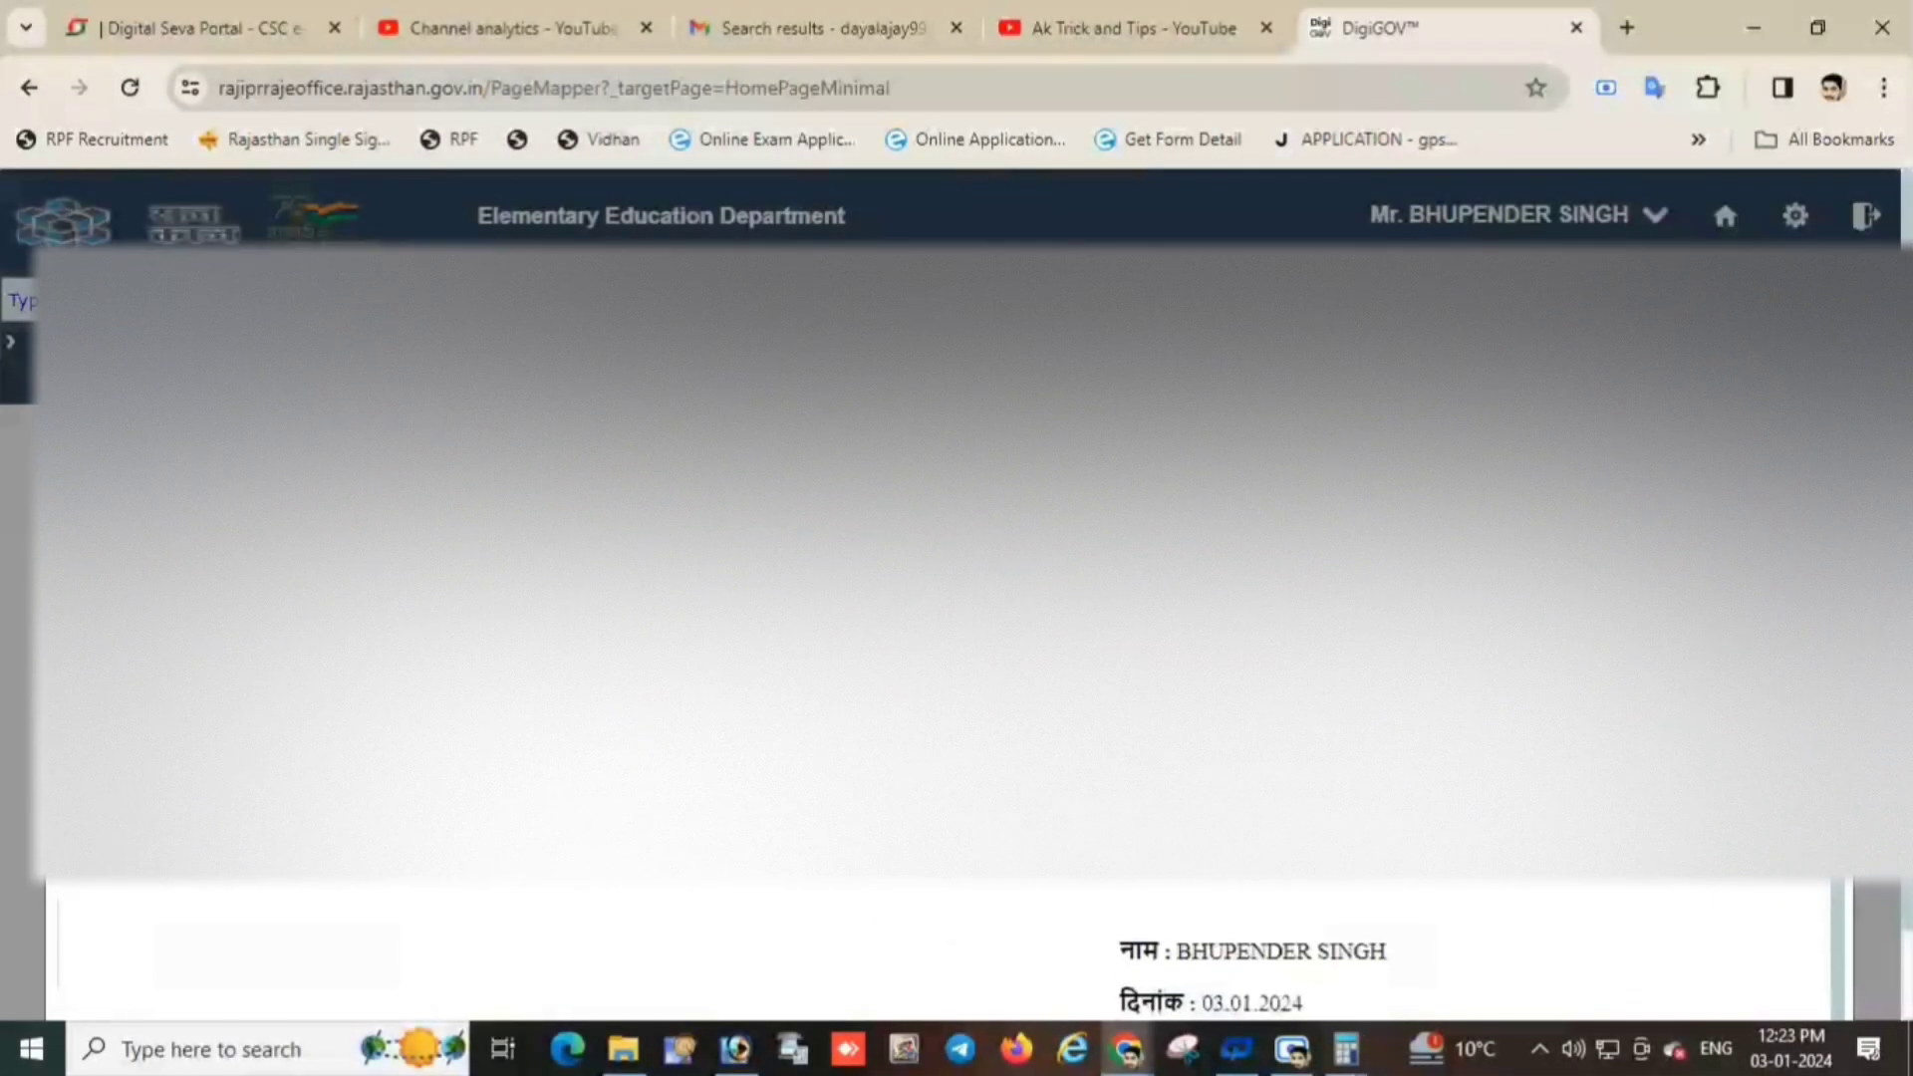
scroll(1298, 907, "down", 1)
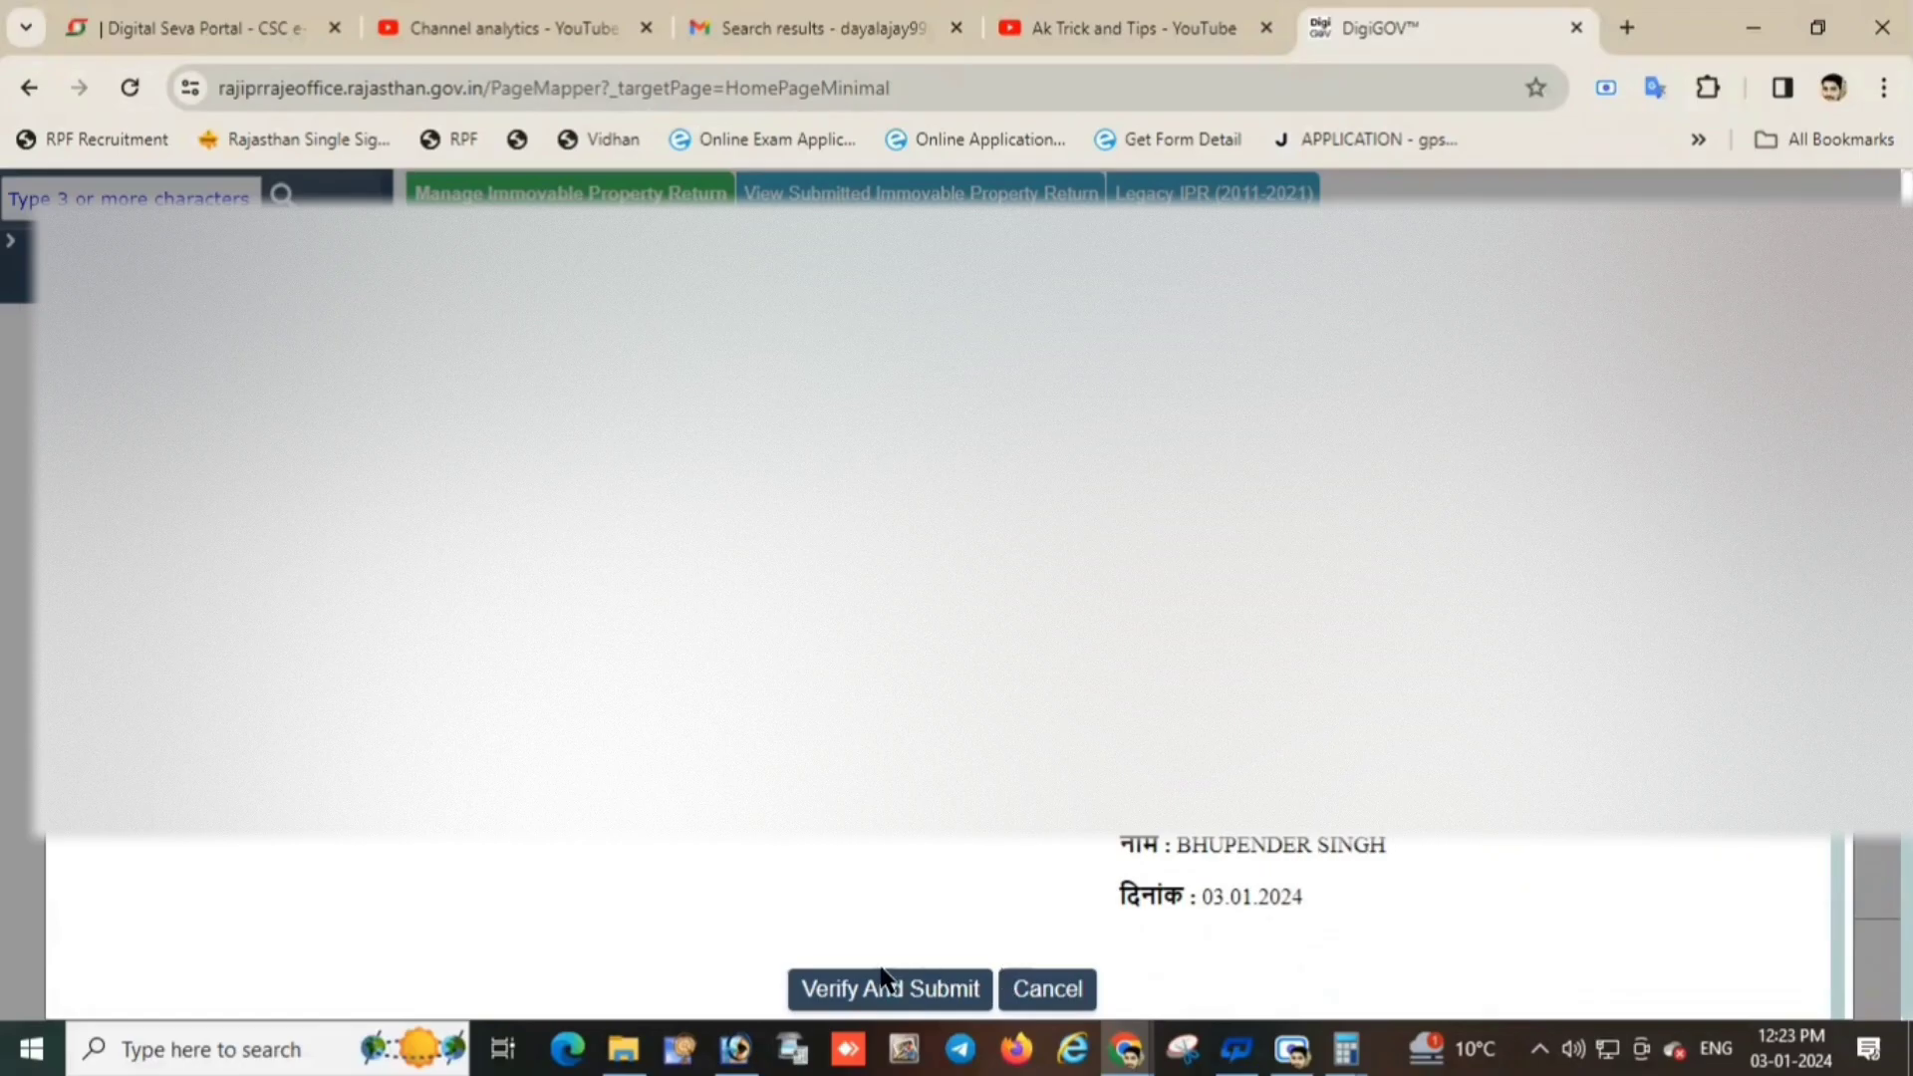
Start Verify And Submit for the agricultural plot's return and confirm it with the received one-time code.
left_click(855, 994)
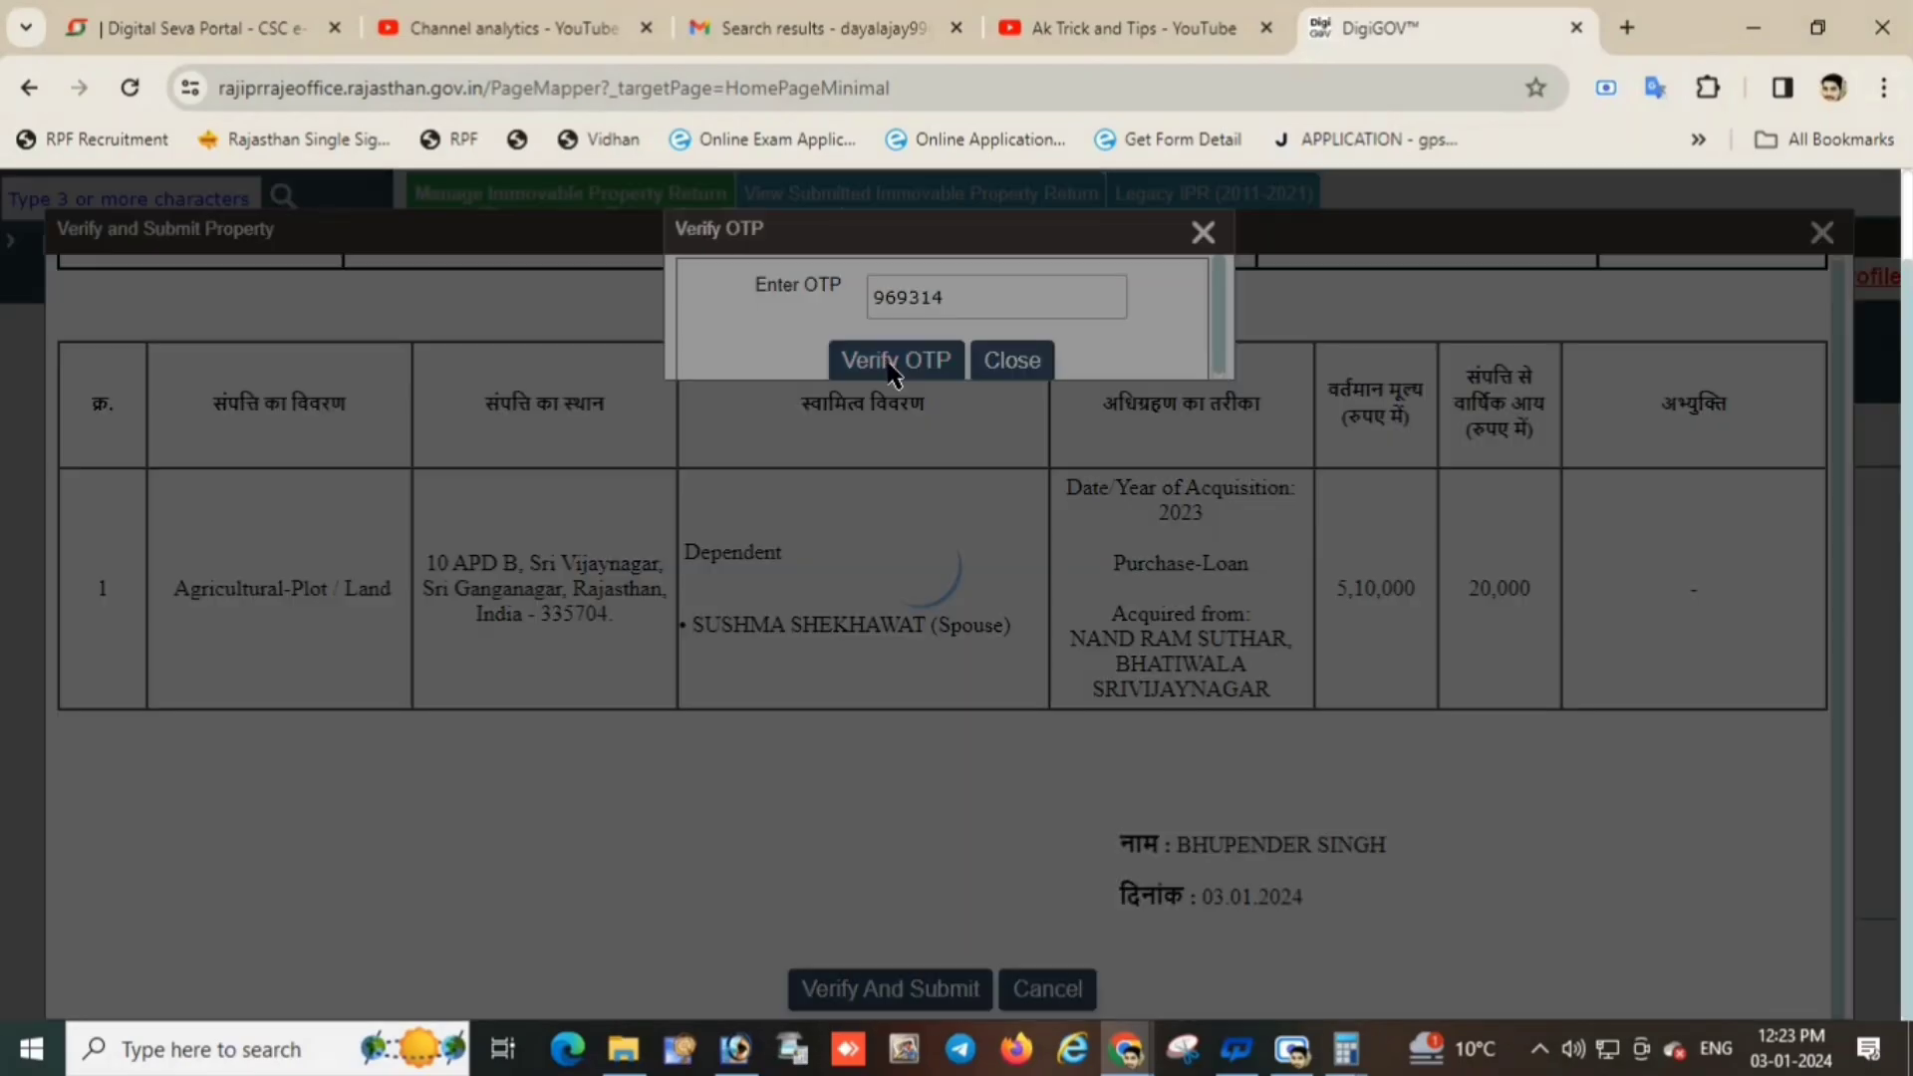
left_click(892, 362)
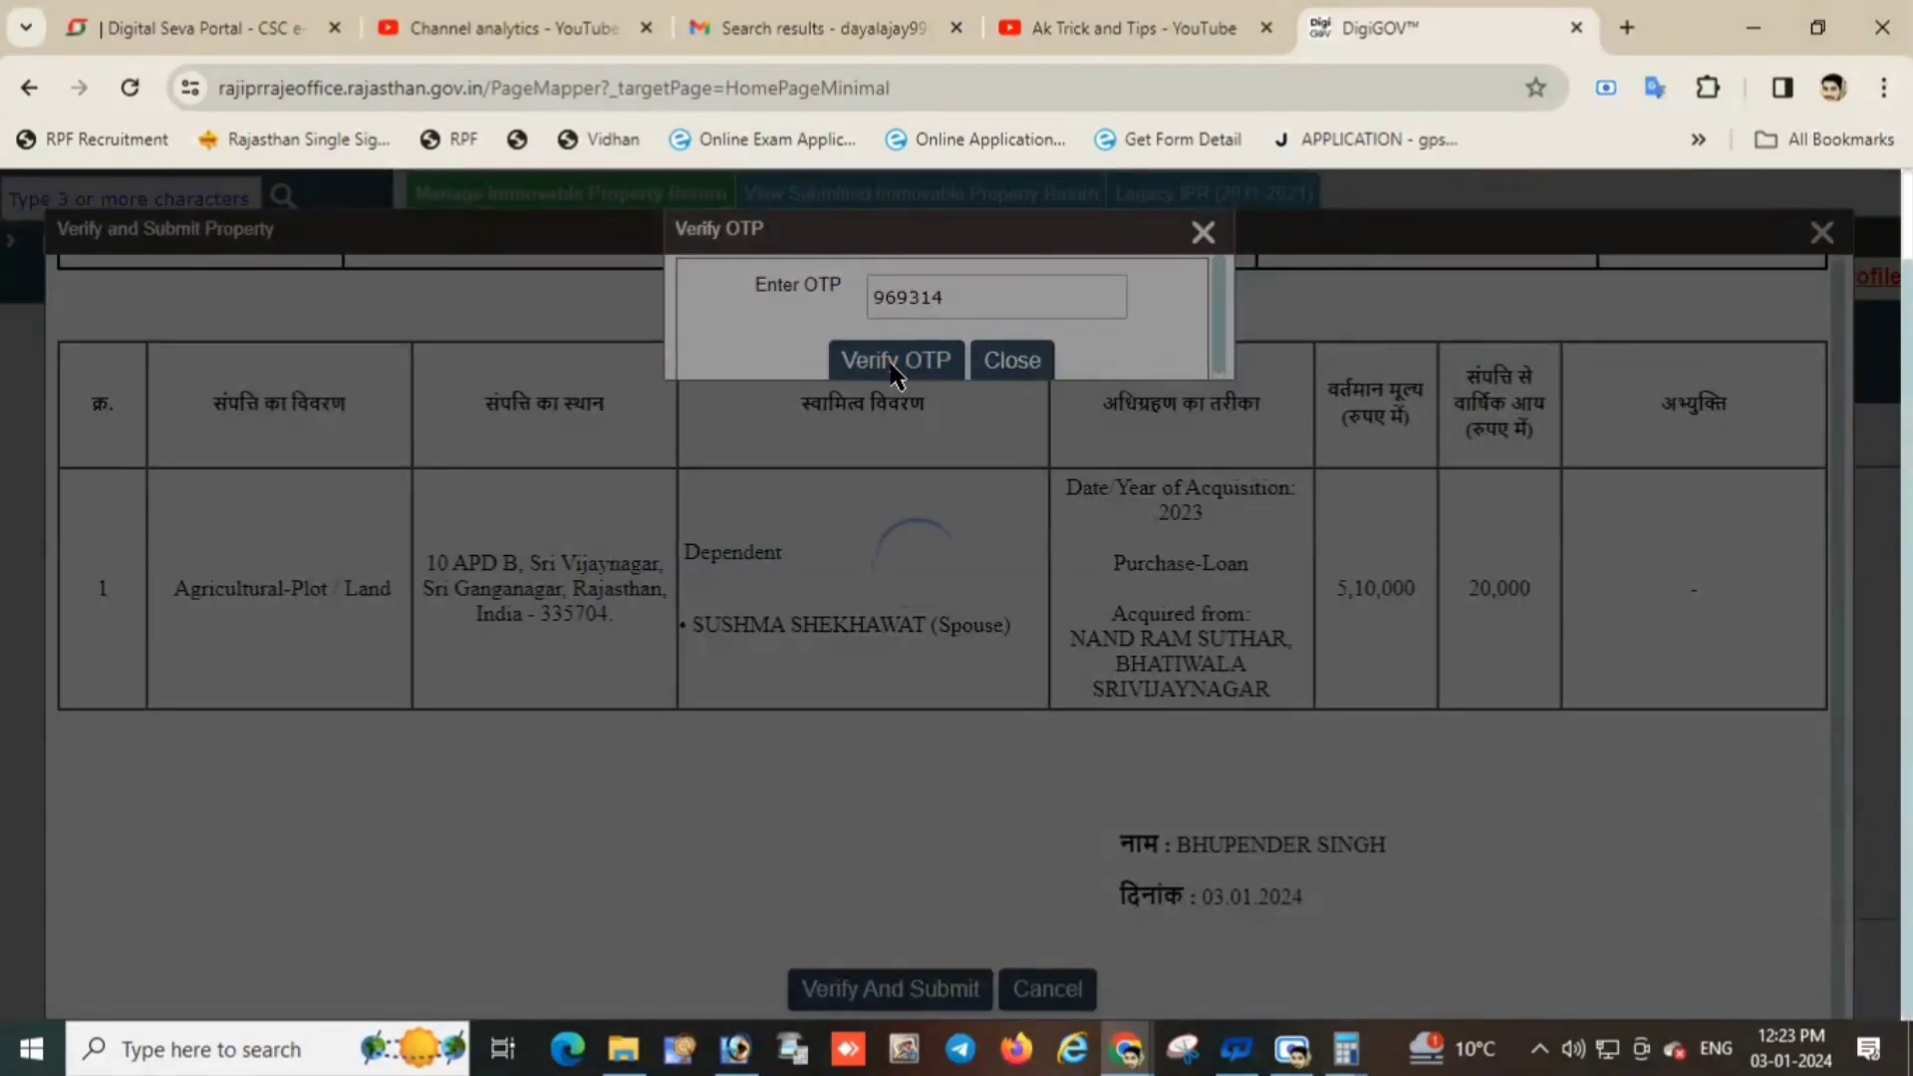